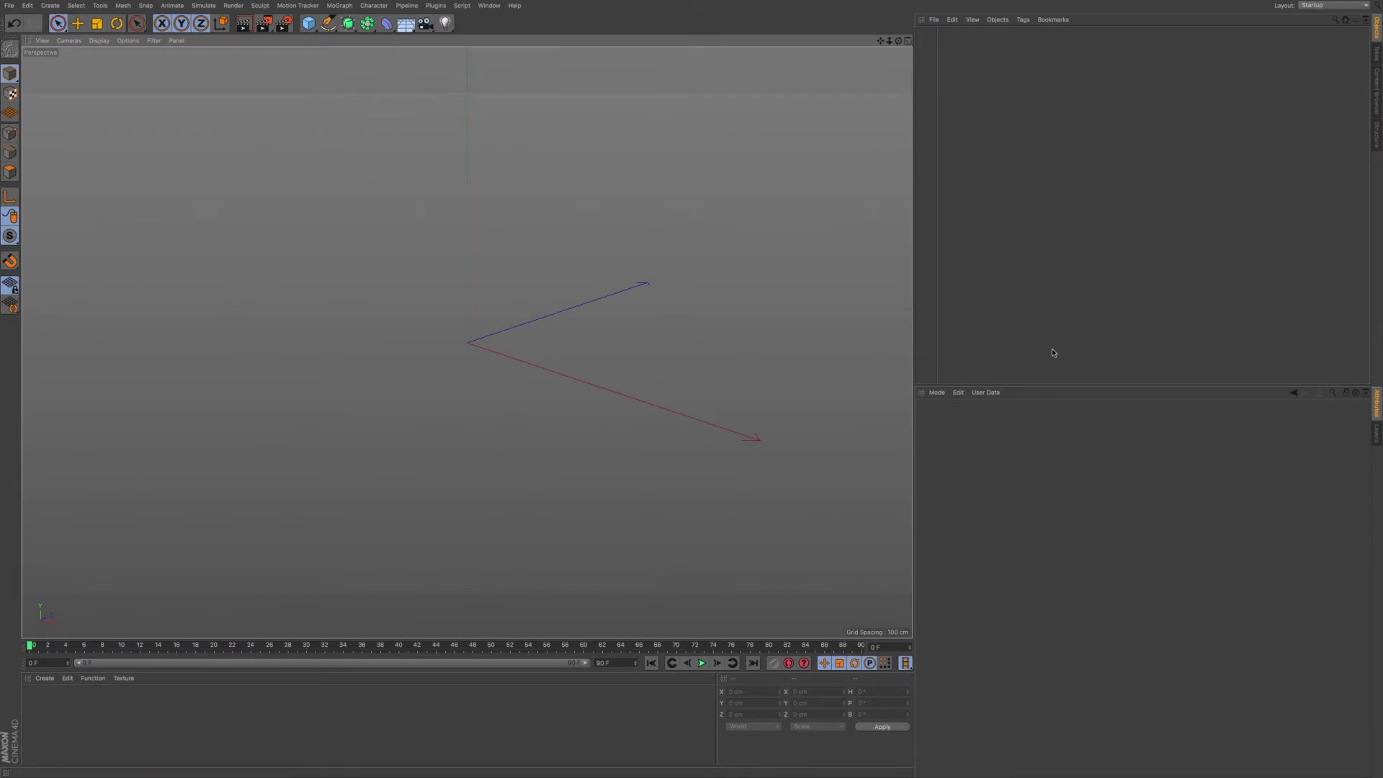
- Switch to the Model layout and add a 200 cm cube with 5 X/Y/Z segments, made editable
left_click(1311, 7)
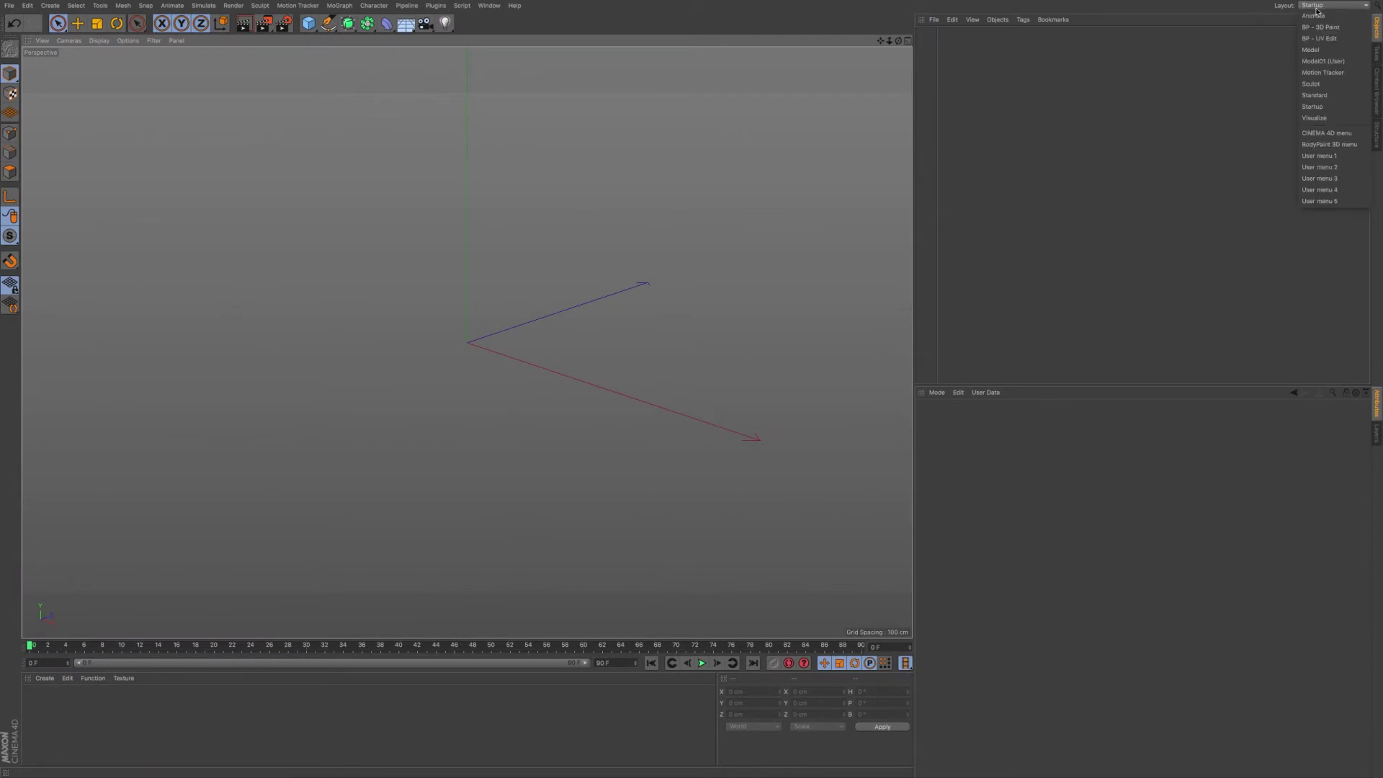
left_click(1309, 53)
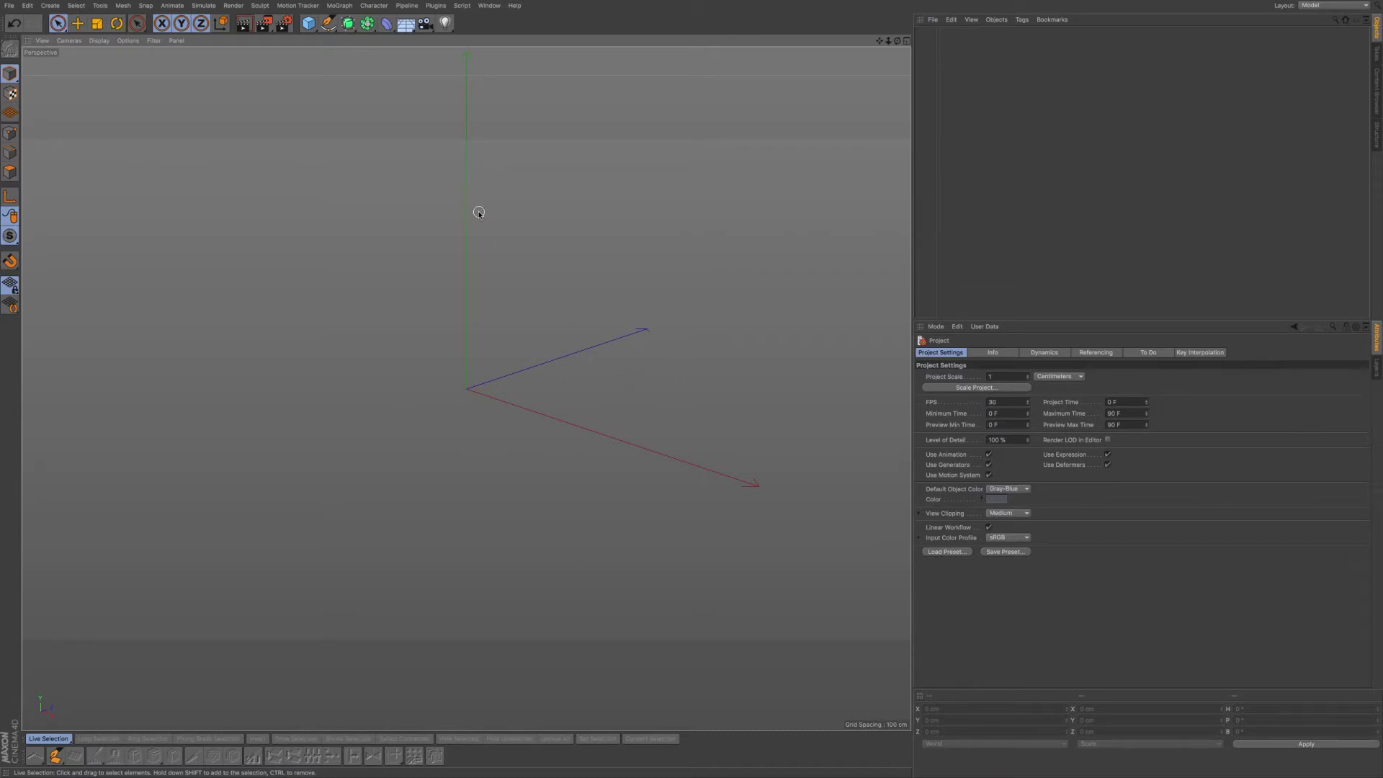
left_click(310, 24)
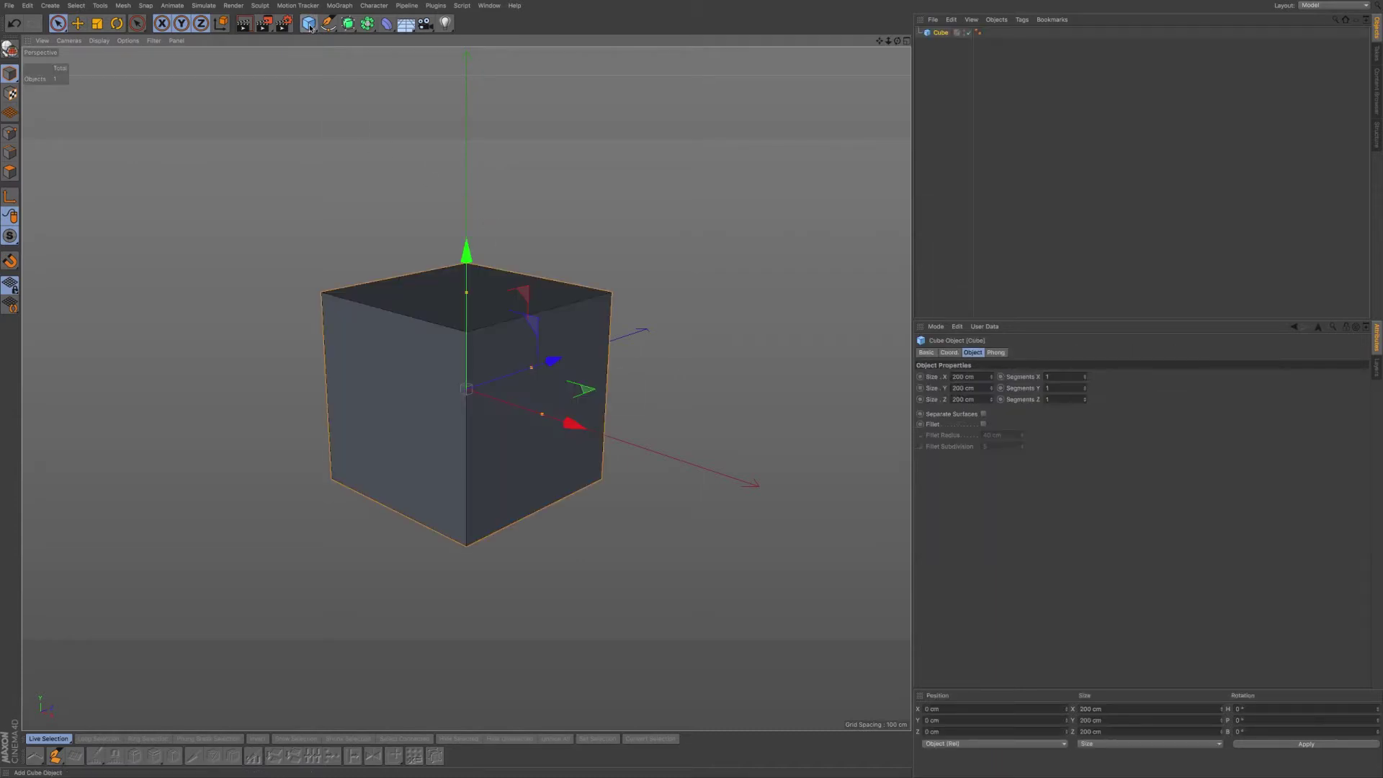
left_click(1063, 376)
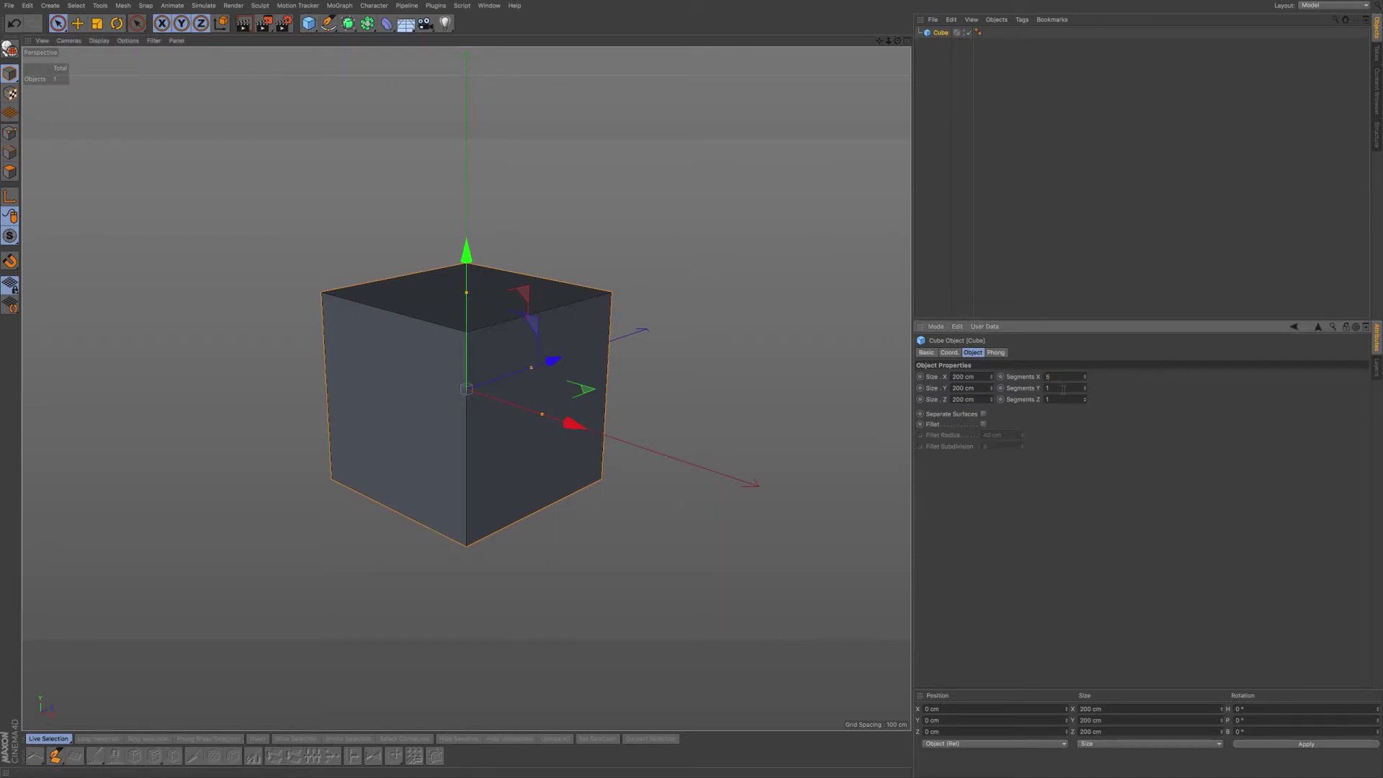
left_click(1063, 389)
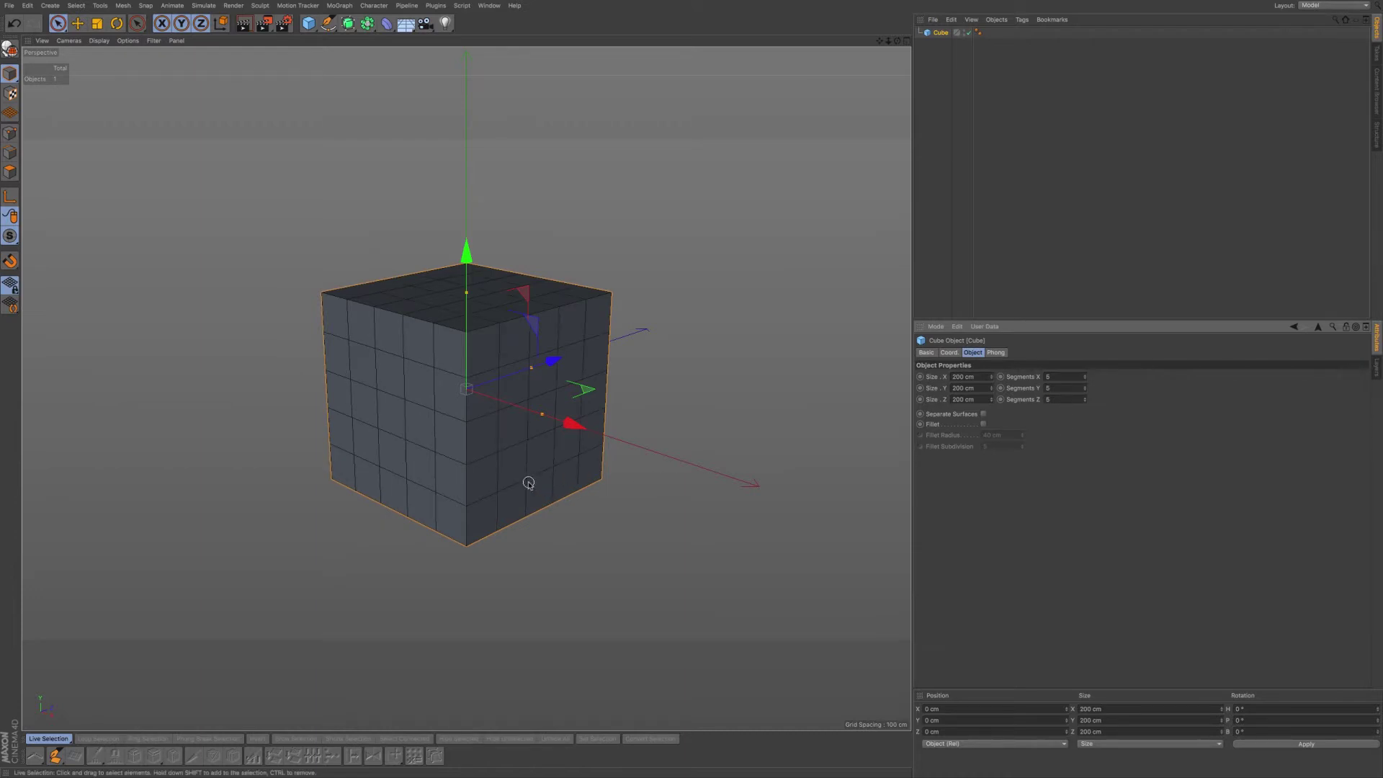
key("c")
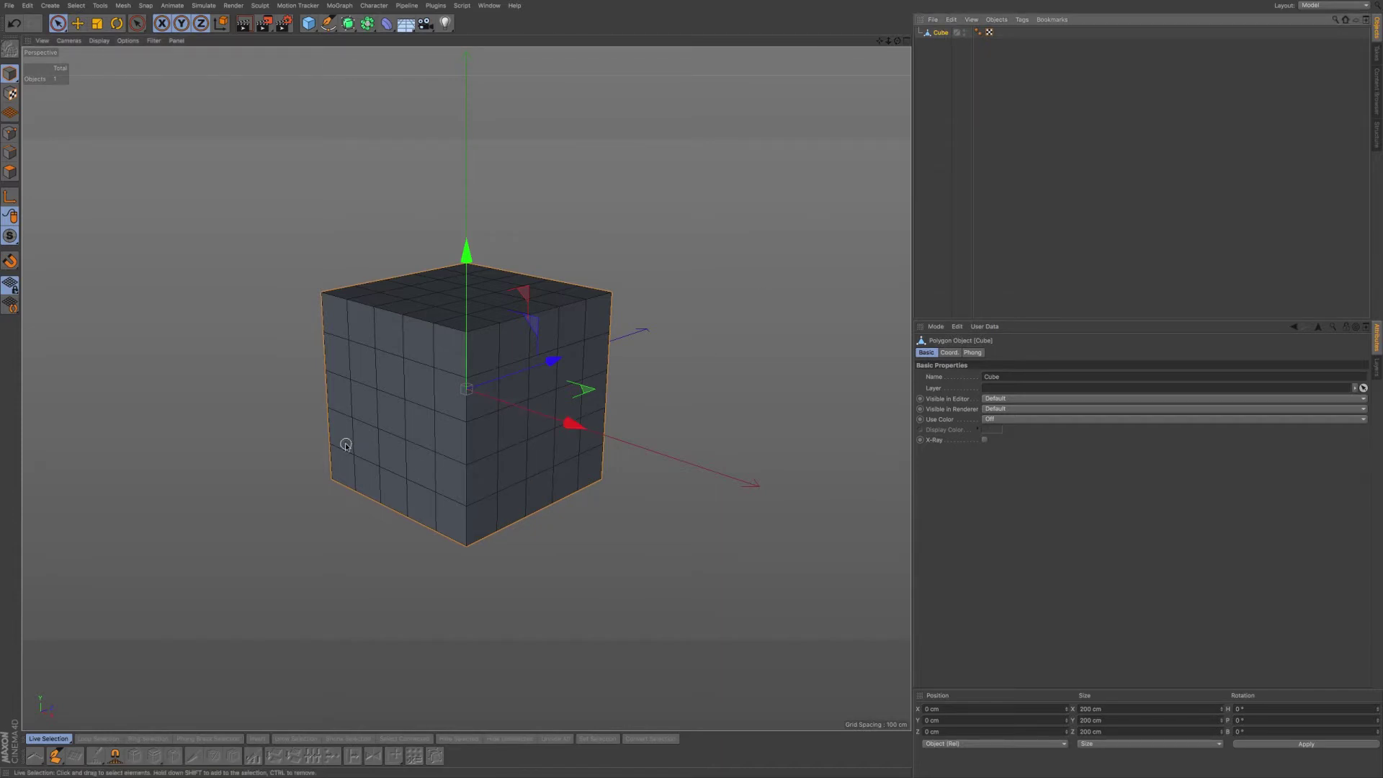
- Enter Points mode and activate the Polygon Pen from the viewport's modelling commands menu
left_click(11, 135)
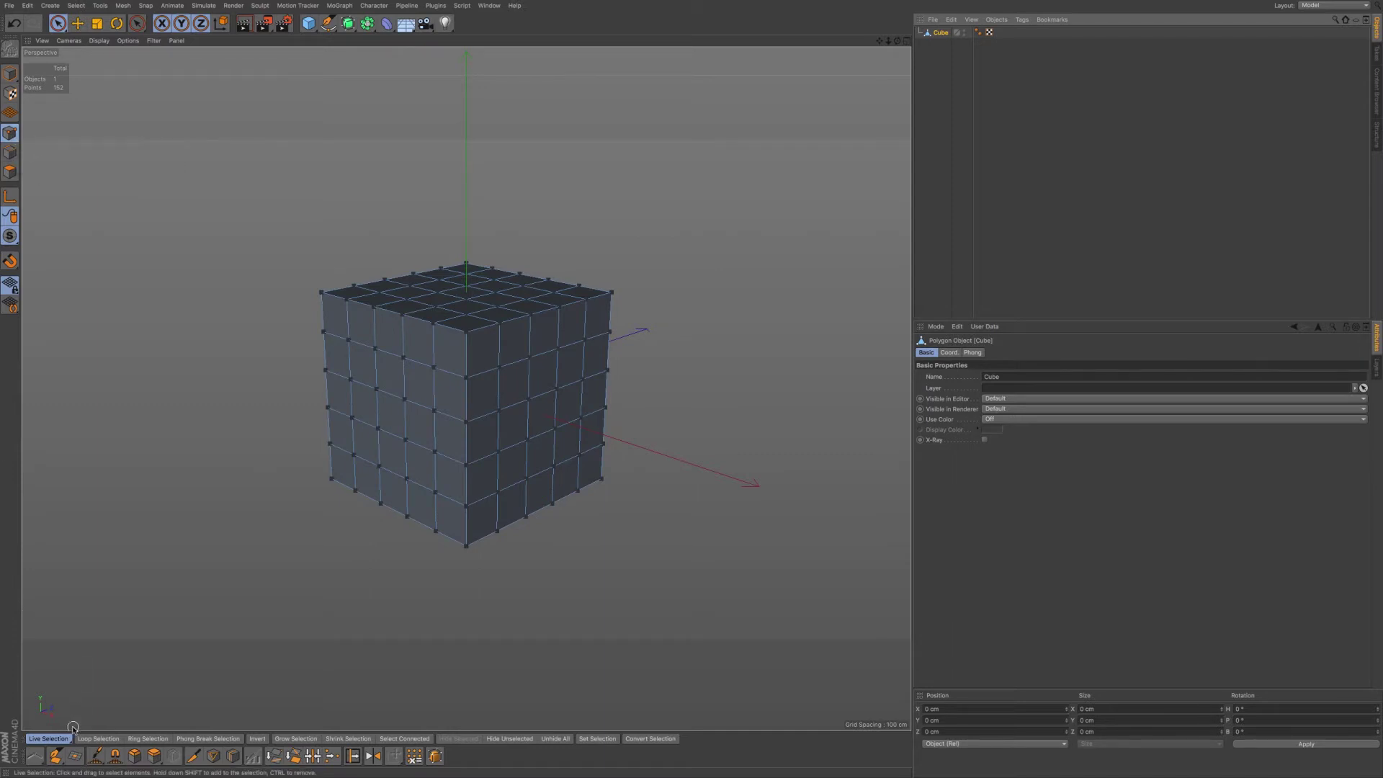
left_click(55, 756)
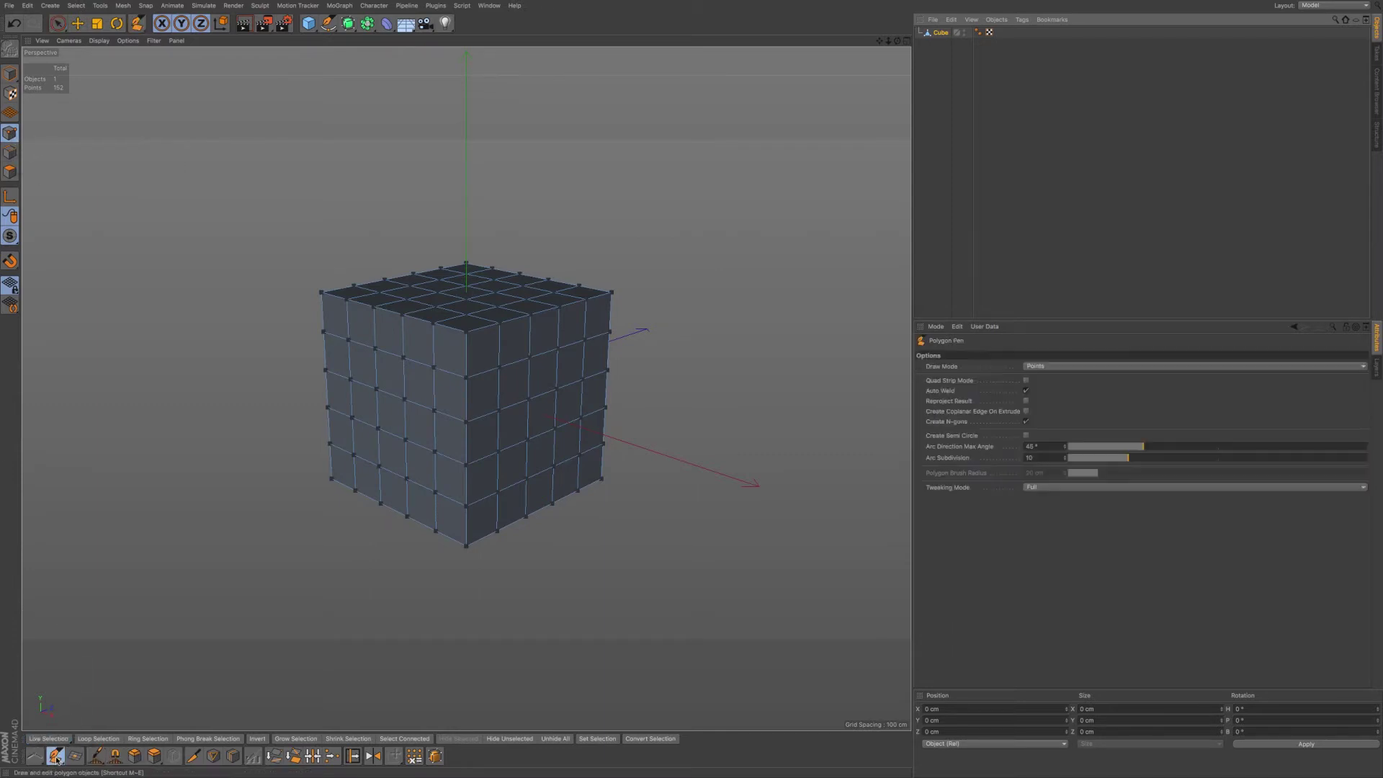
right_click(684, 310)
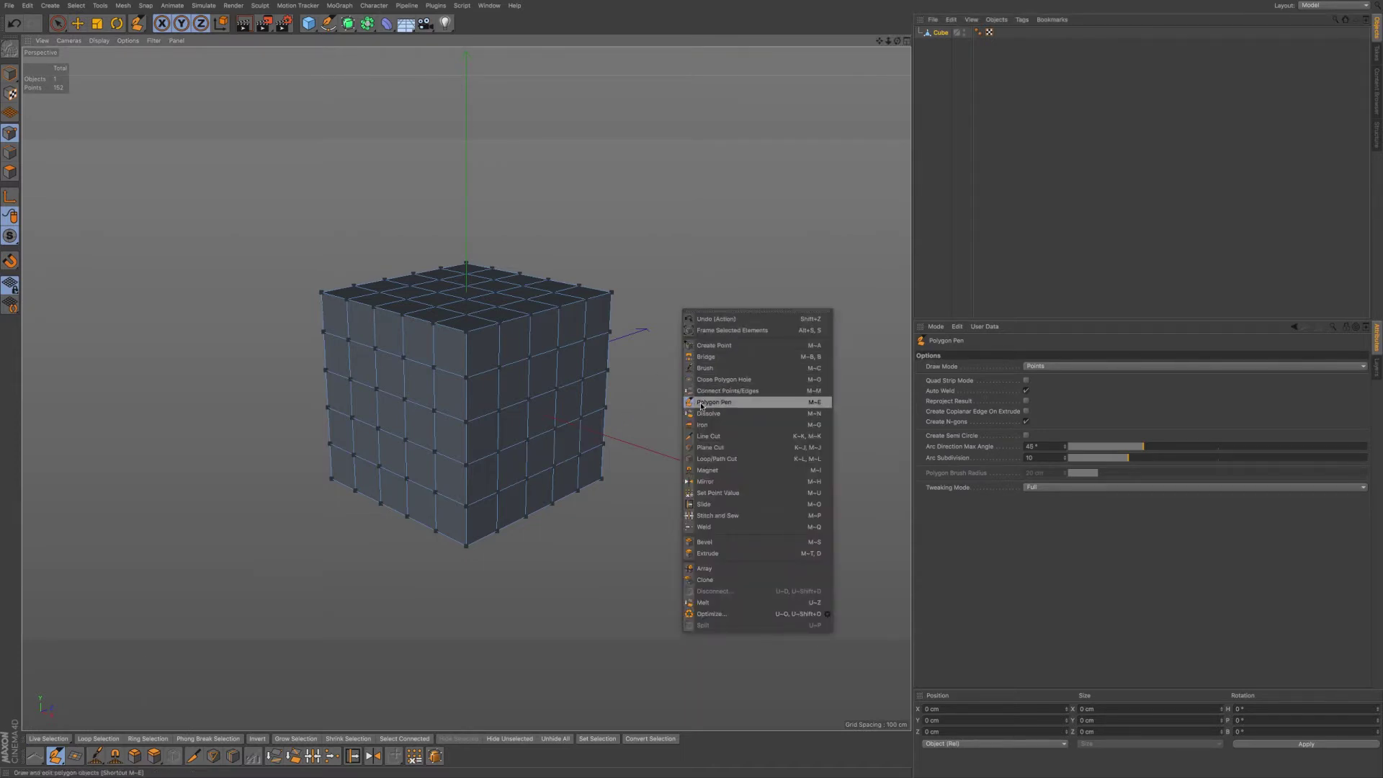
left_click(804, 401)
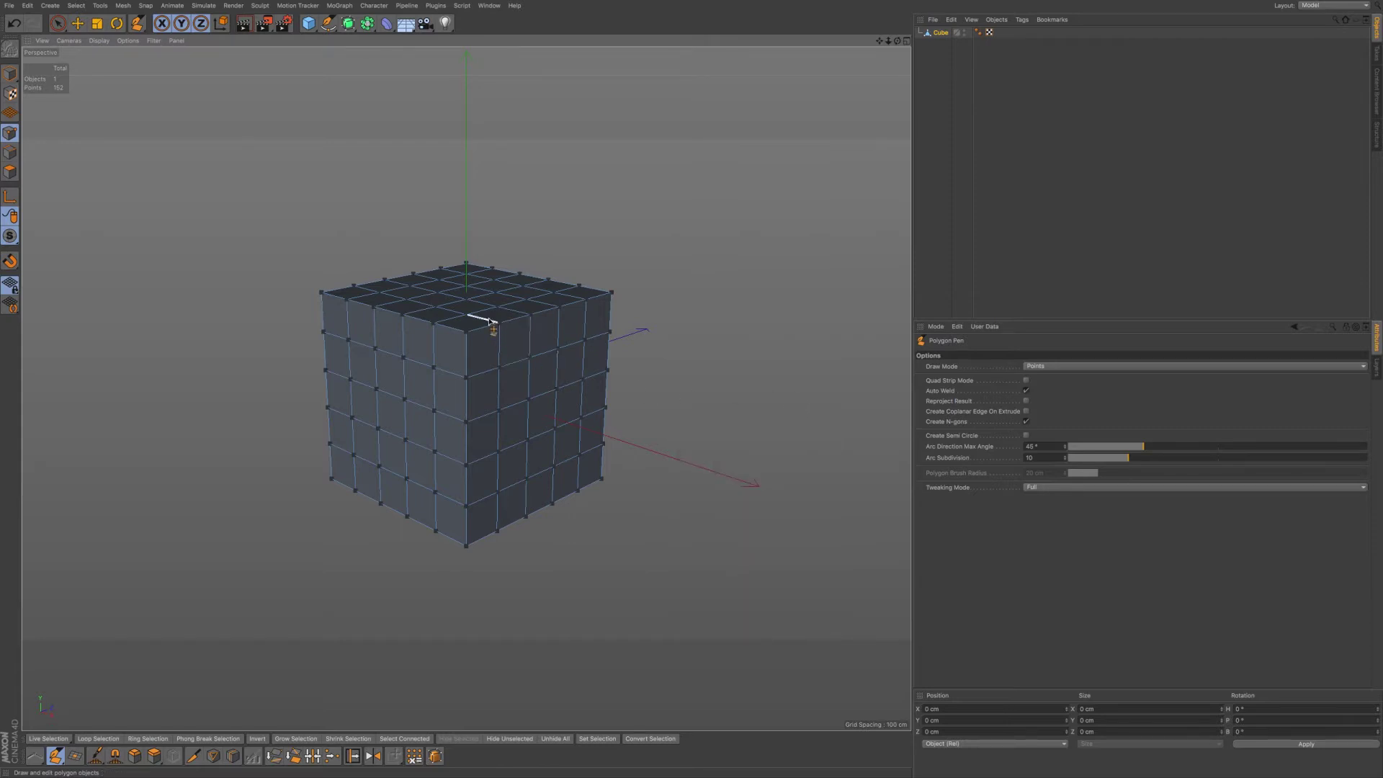
scroll(482, 318, "up", 8)
- Orbit down onto the cube's top face, cycling Polygon and Edge modes back to Points
left_click_drag(489, 321, 485, 416, "alt")
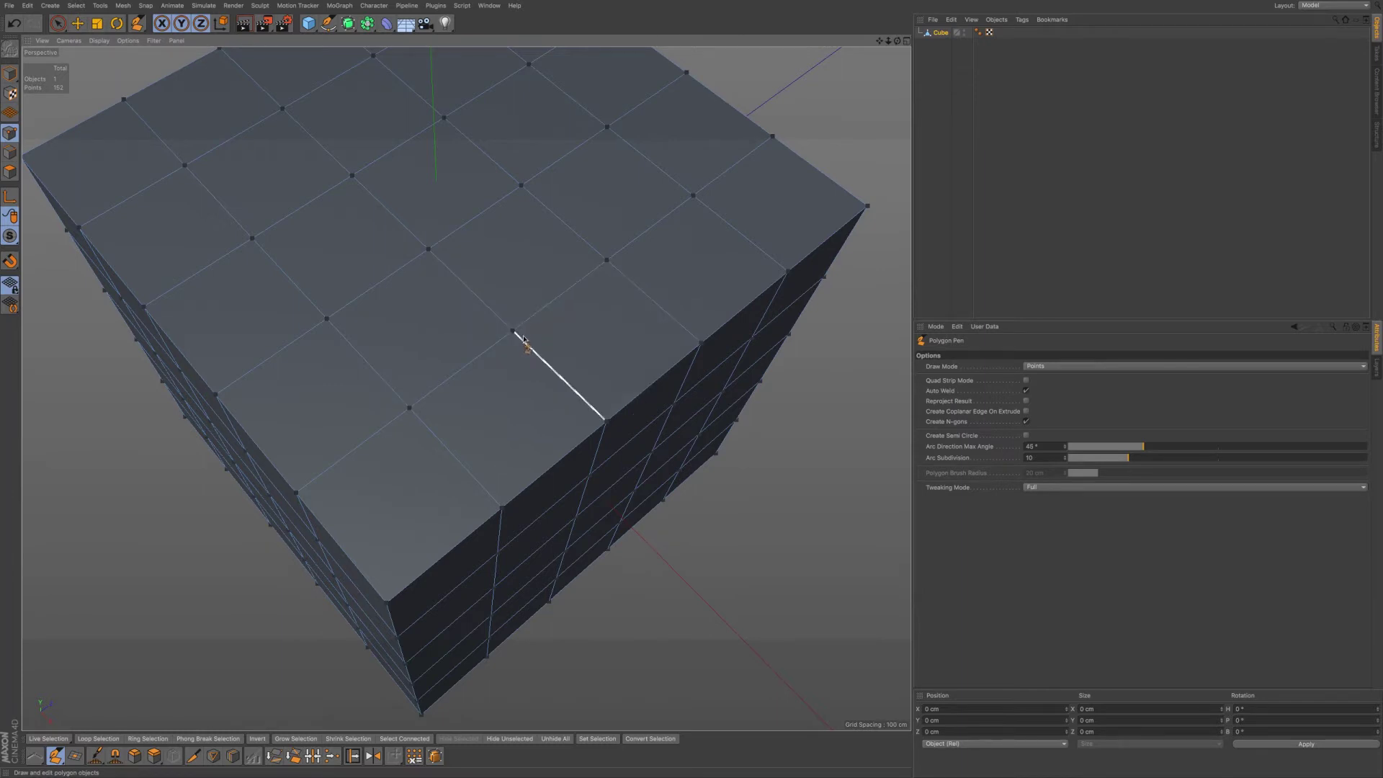
left_click(10, 171)
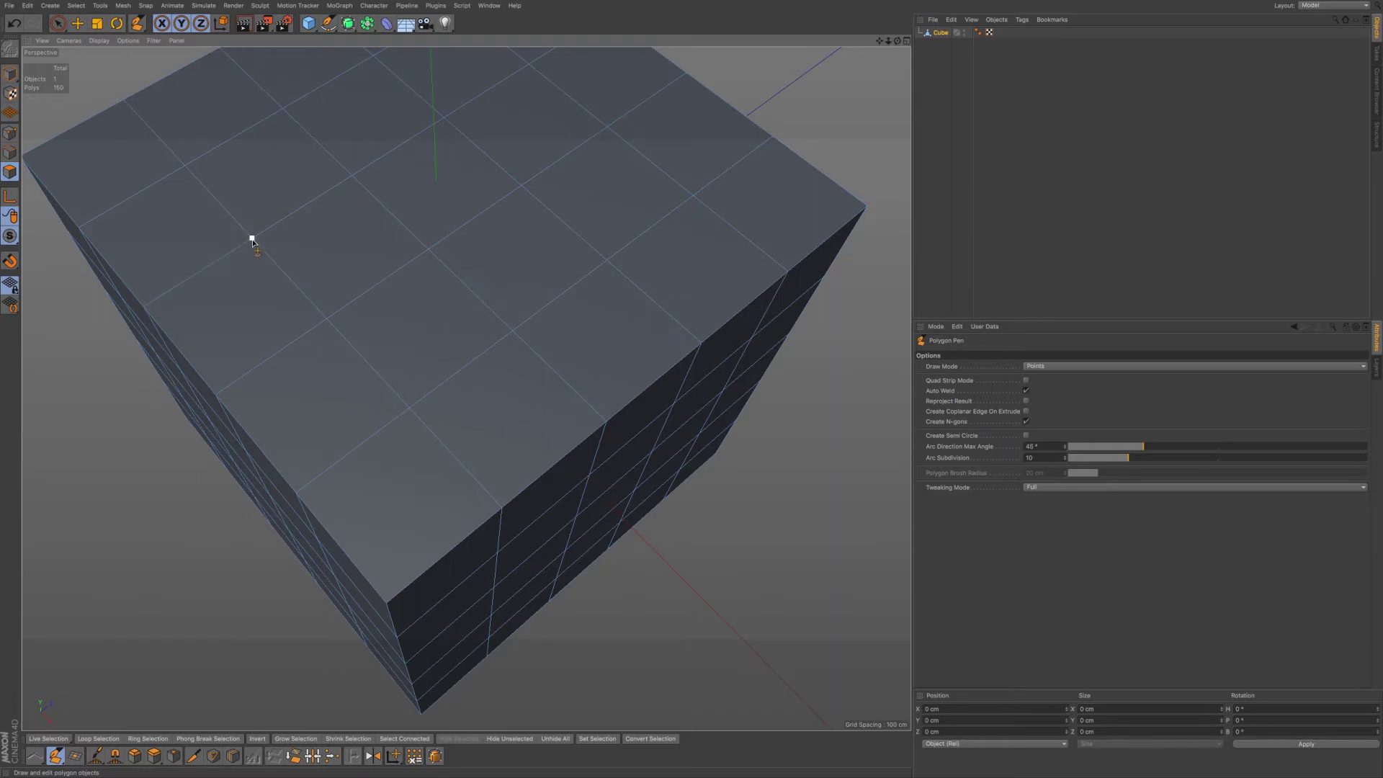
left_click(10, 152)
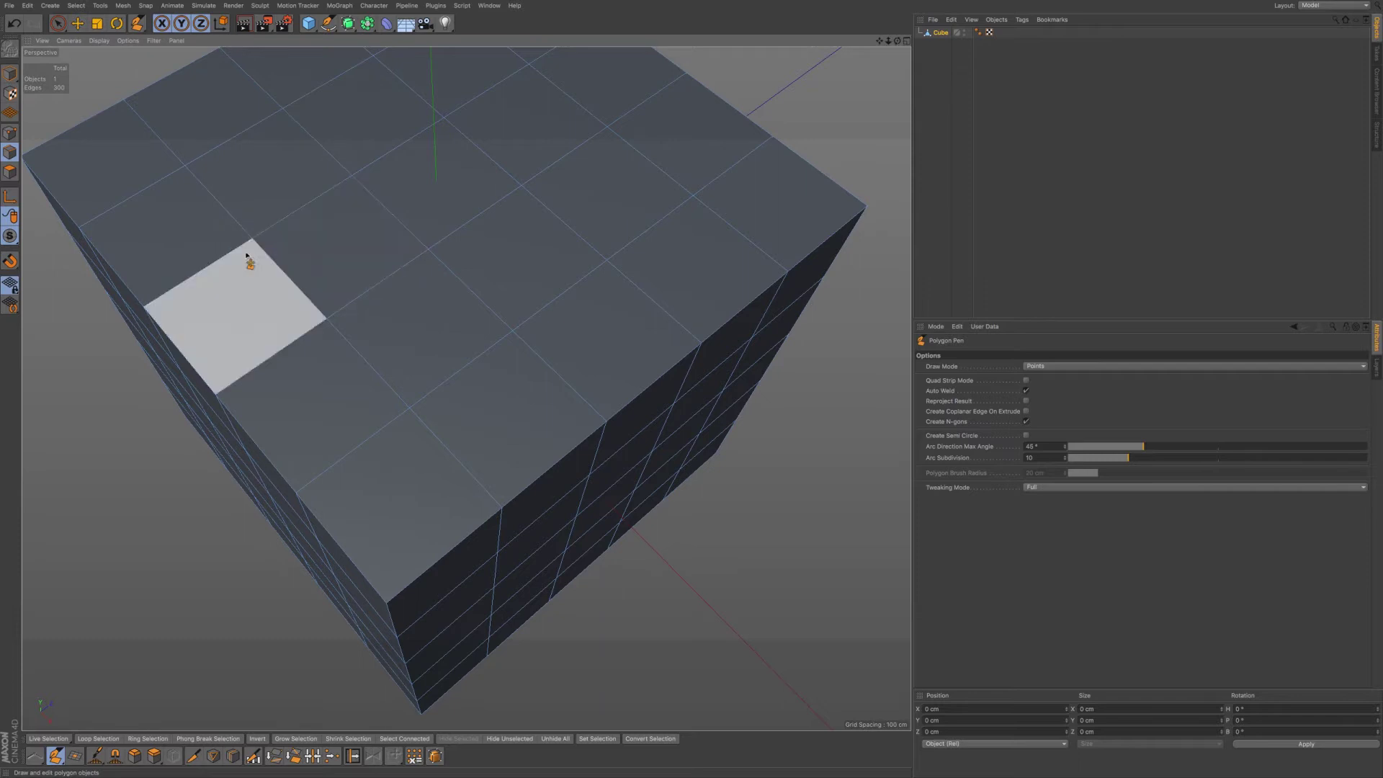
left_click(9, 133)
left_click_drag(361, 266, 392, 284, "alt")
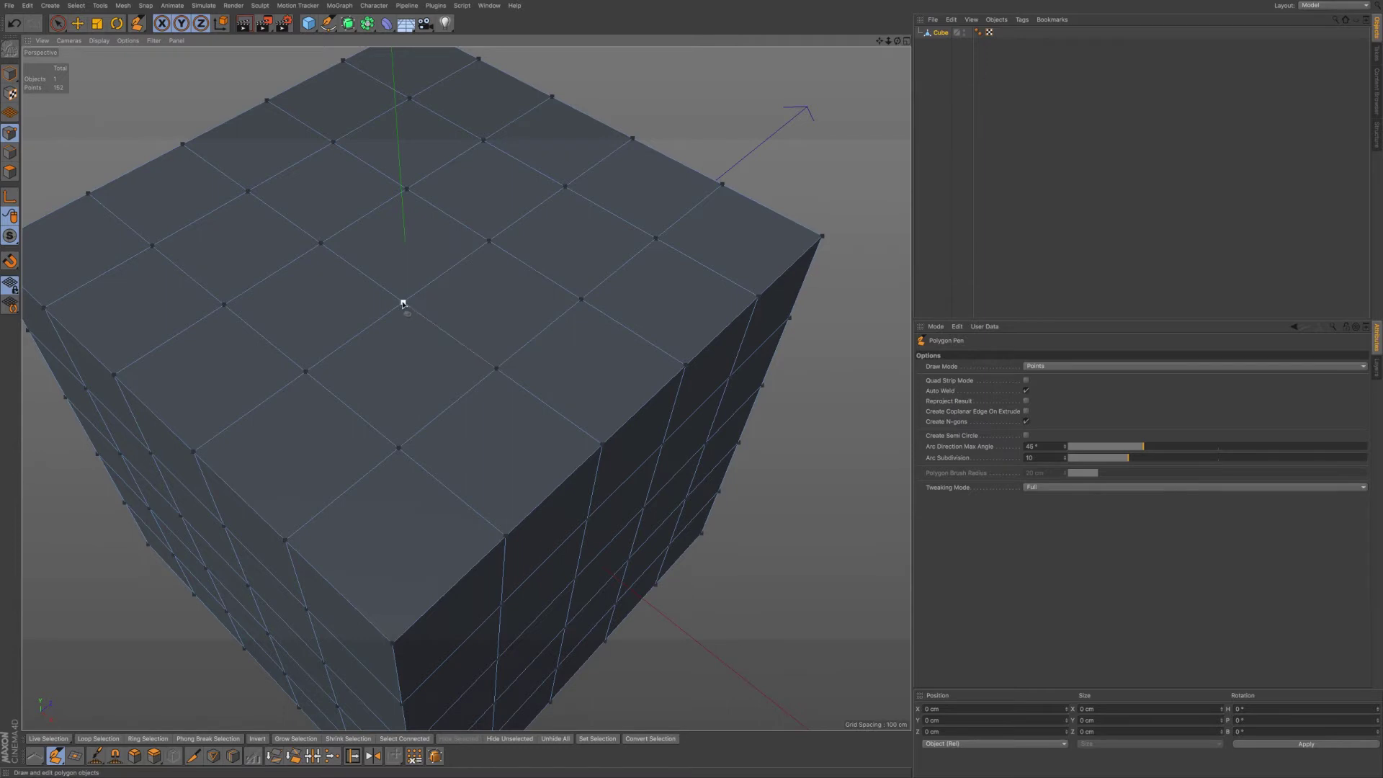
left_click(403, 303)
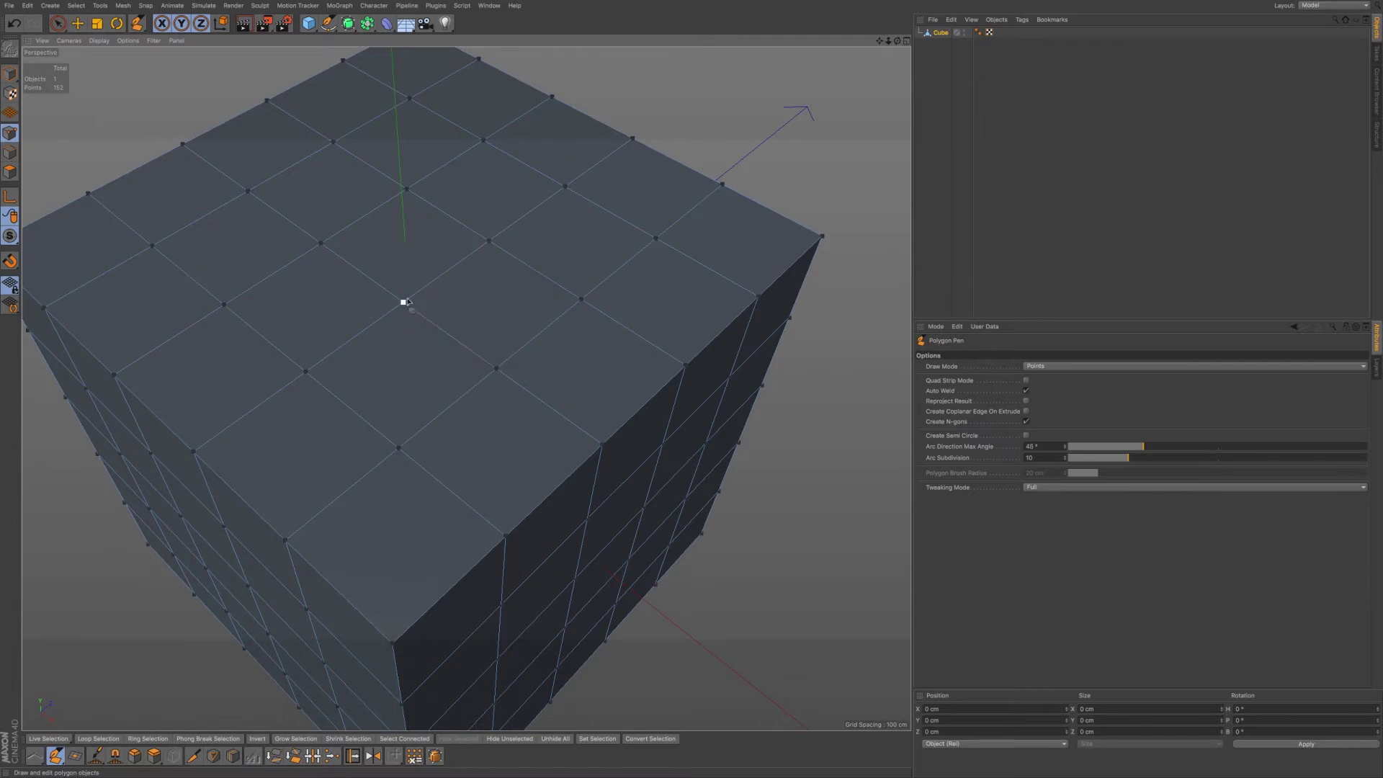
left_click(443, 276)
left_click_drag(445, 282, 469, 297, "alt")
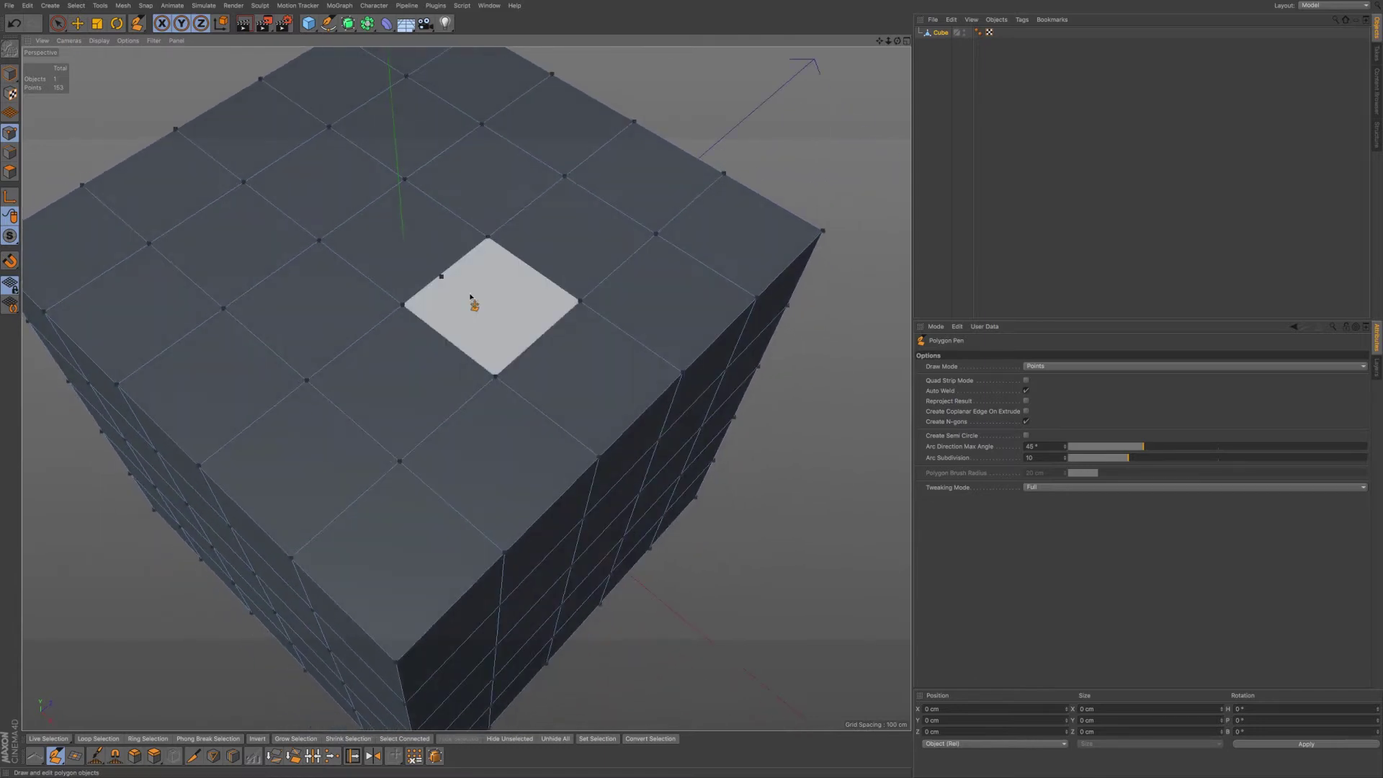
key("ctrl+z")
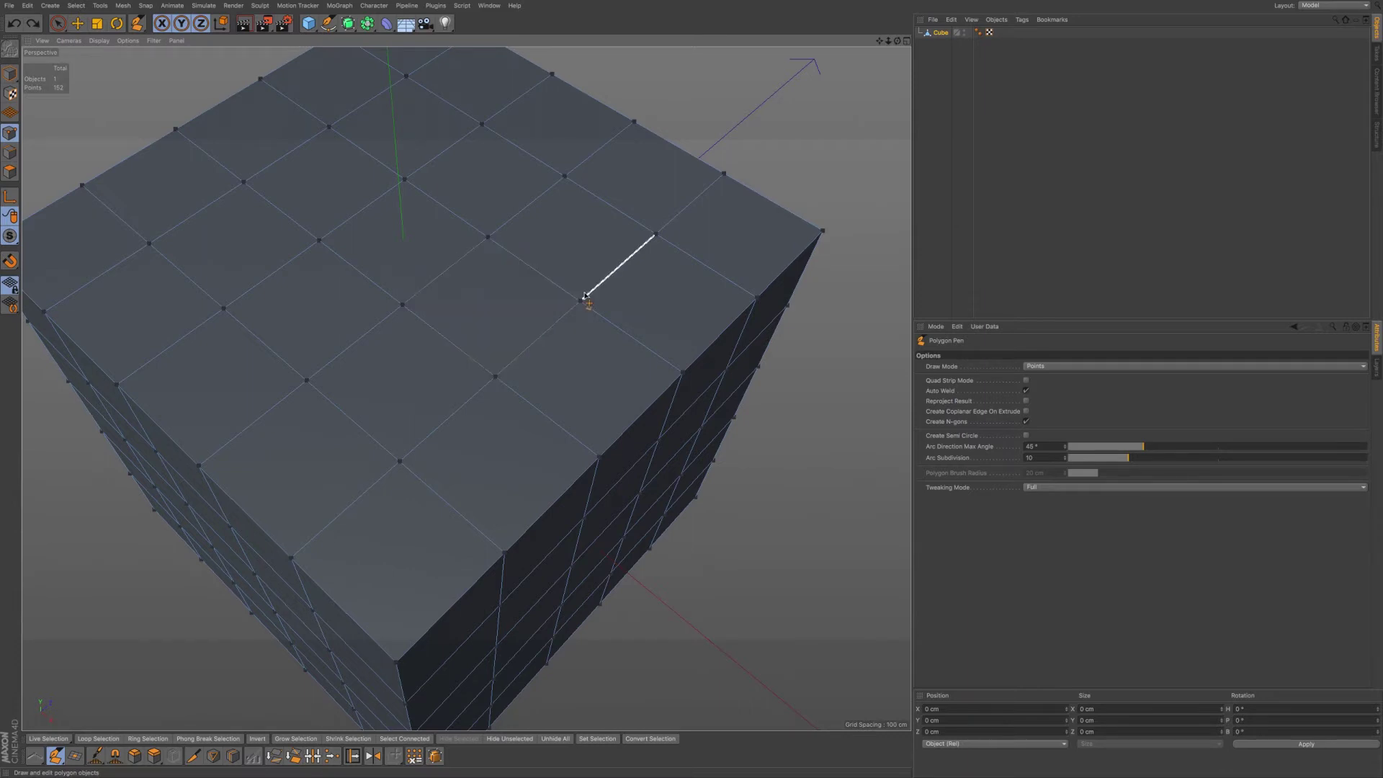
middle_click_drag(617, 272, 544, 318, "alt")
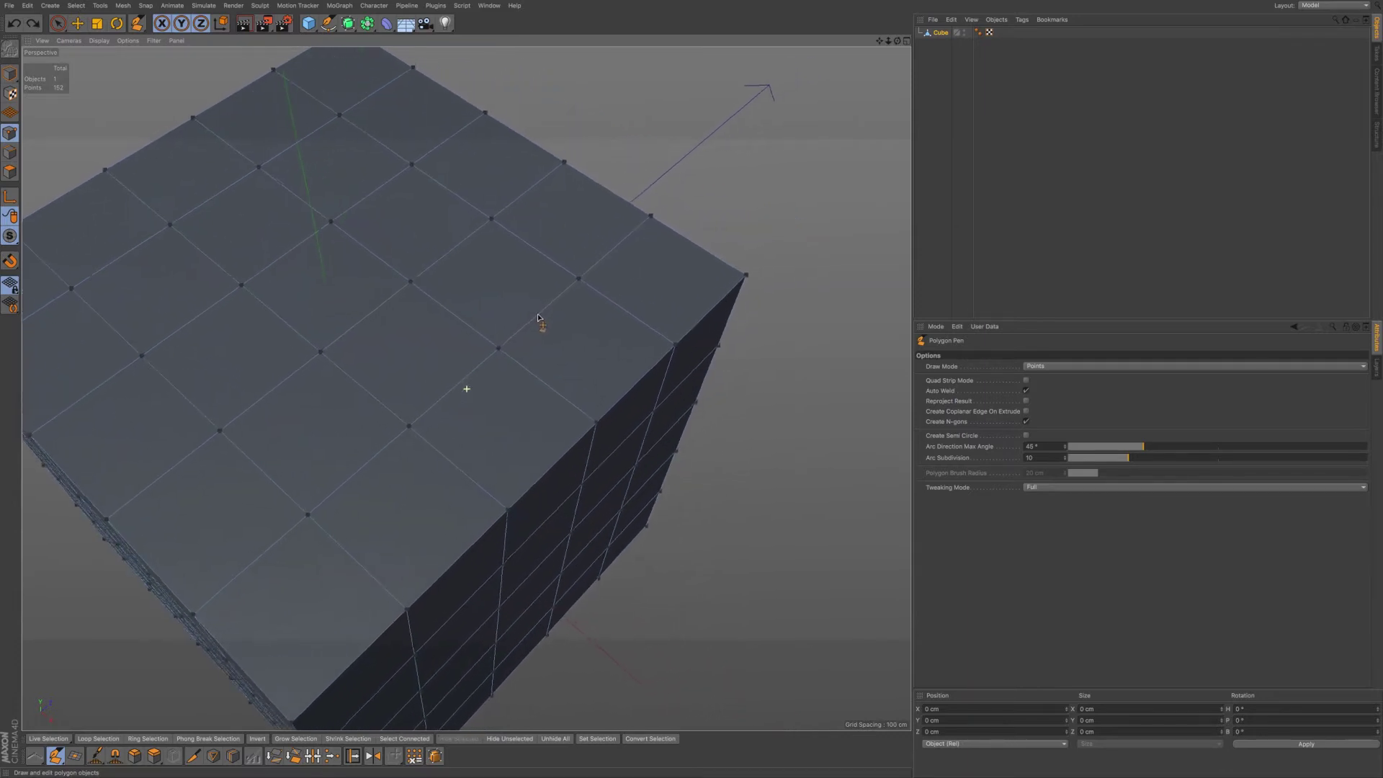
left_click_drag(686, 249, 727, 214, "ctrl")
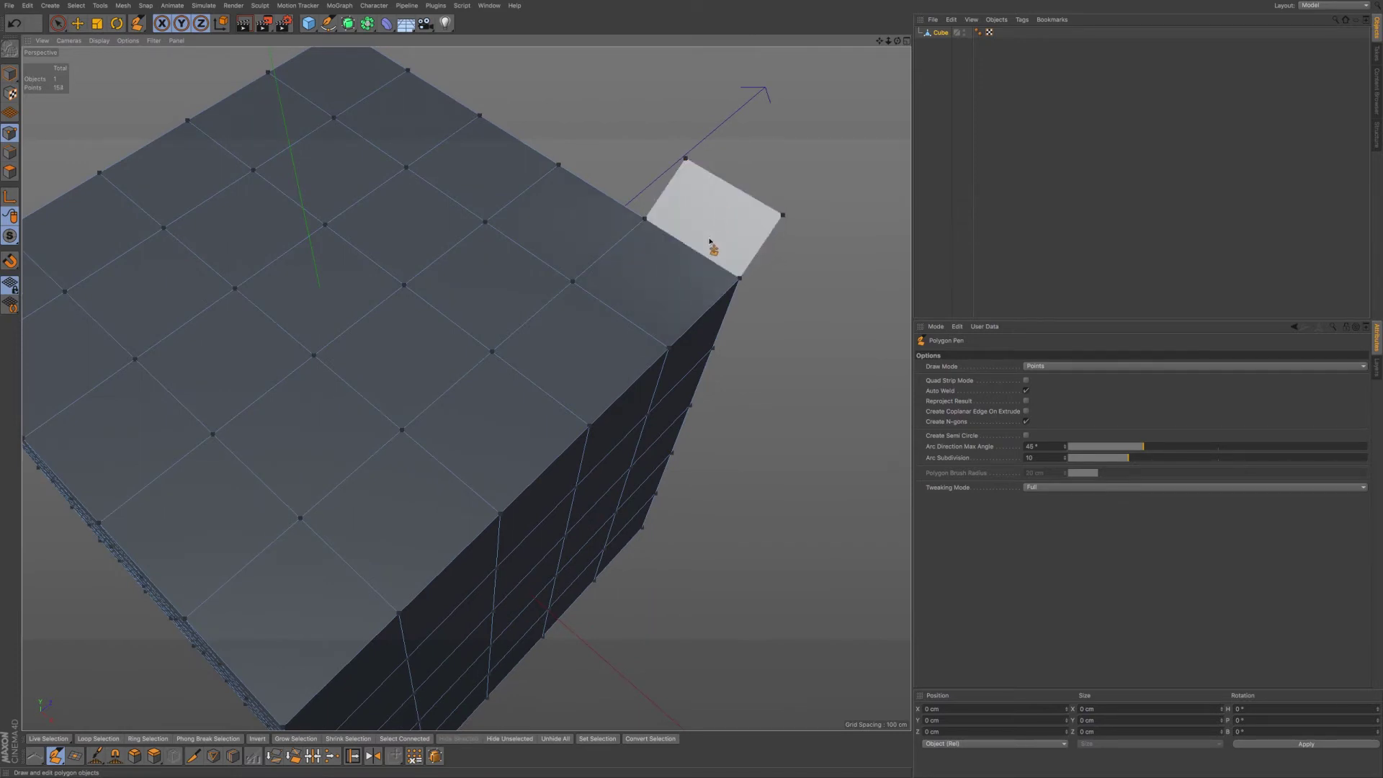
key("ctrl+z")
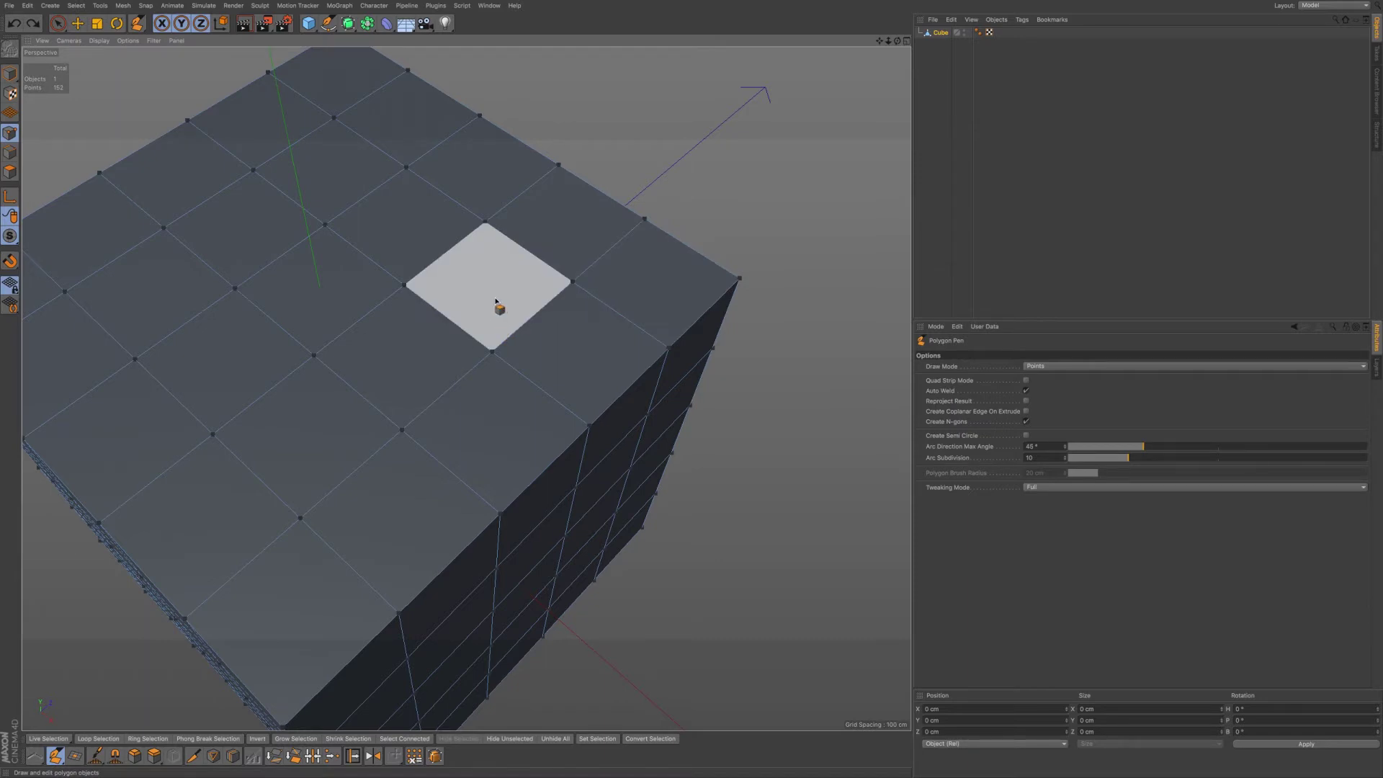
left_click_drag(497, 301, 503, 254, "ctrl")
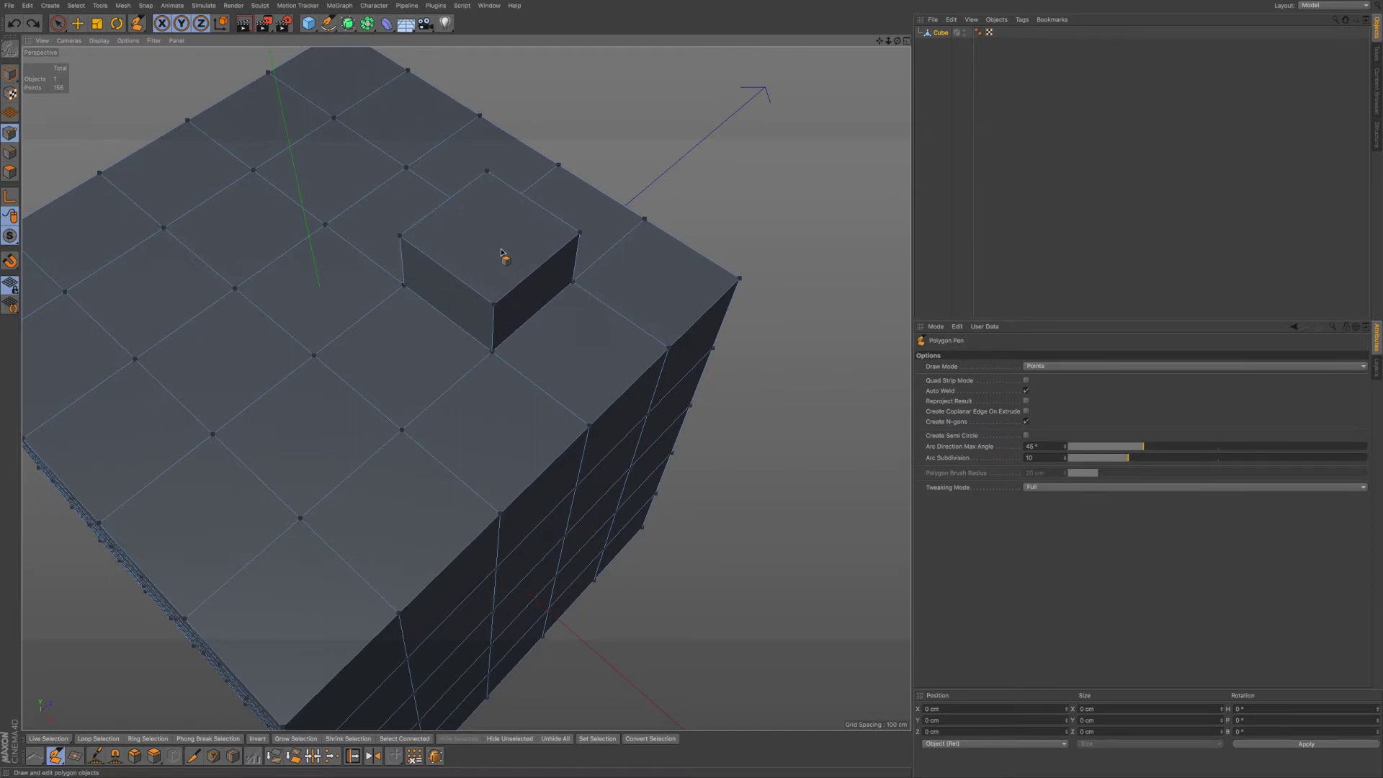
left_click_drag(503, 254, 531, 278, "ctrl")
key("ctrl+z")
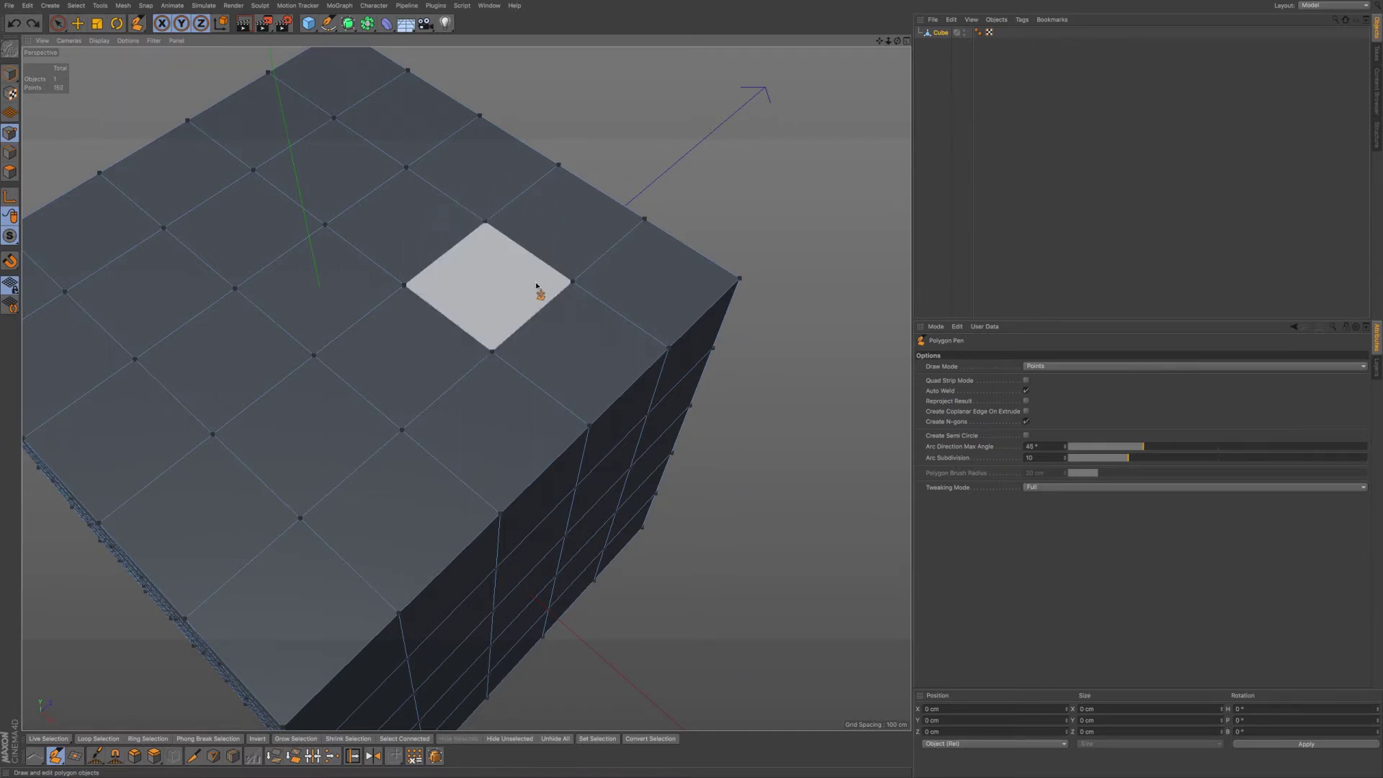
left_click_drag(515, 284, 402, 238, "ctrl")
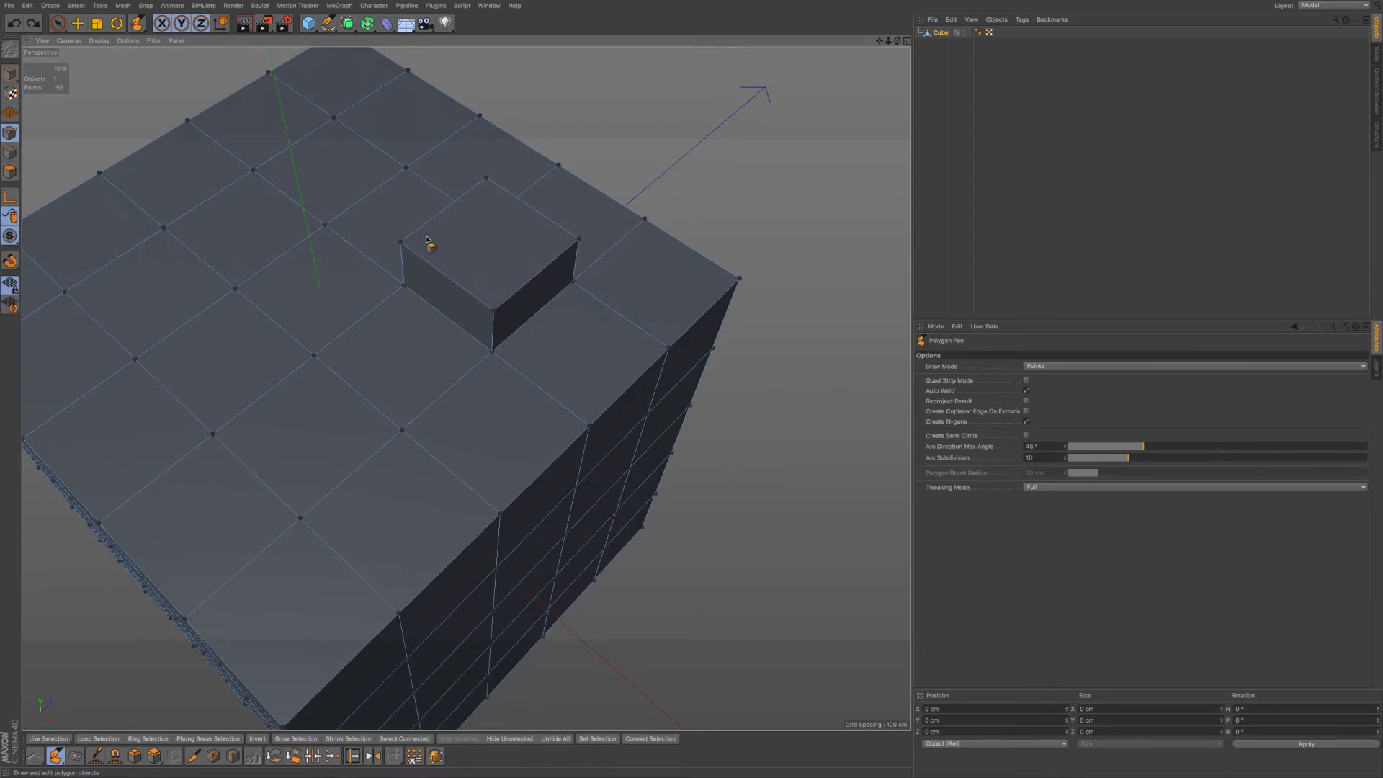
left_click_drag(426, 240, 484, 256)
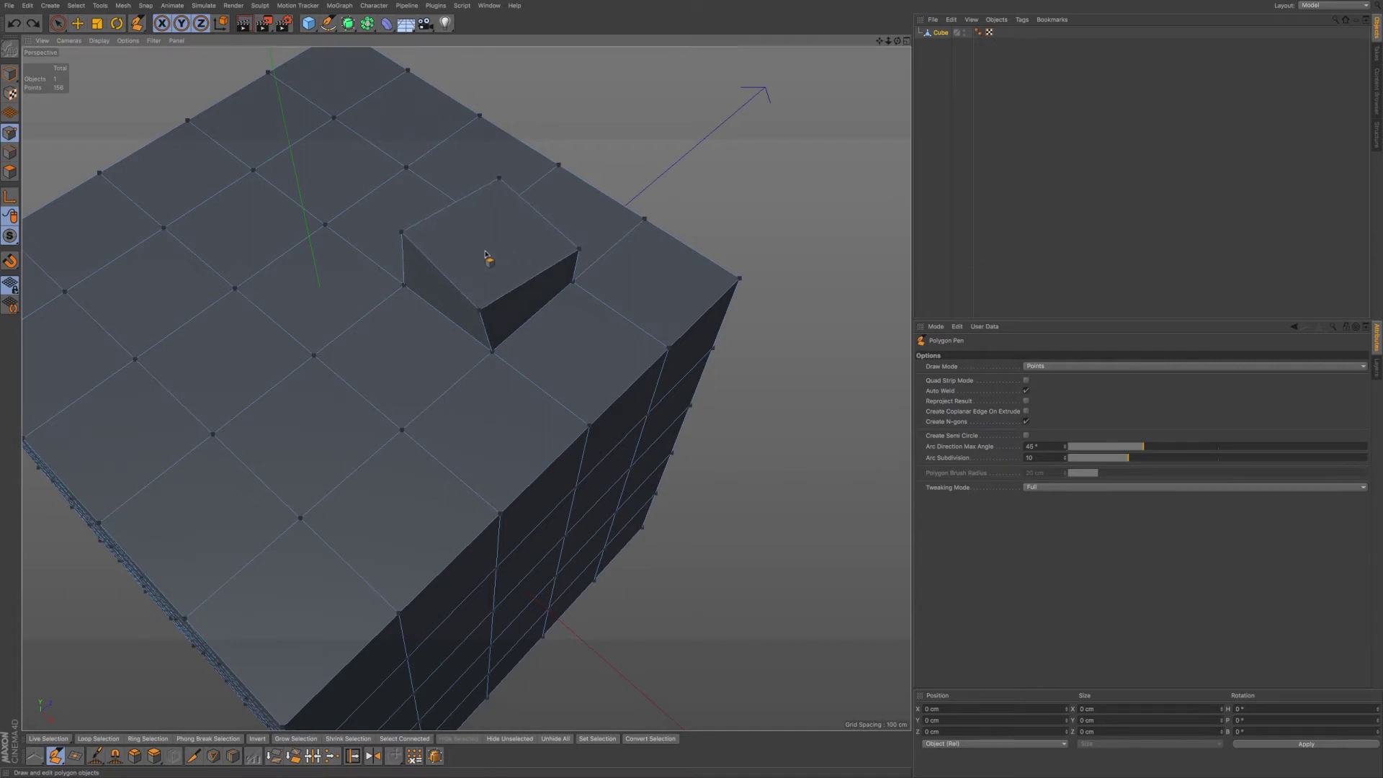
left_click_drag(485, 255, 489, 258)
key("ctrl+z")
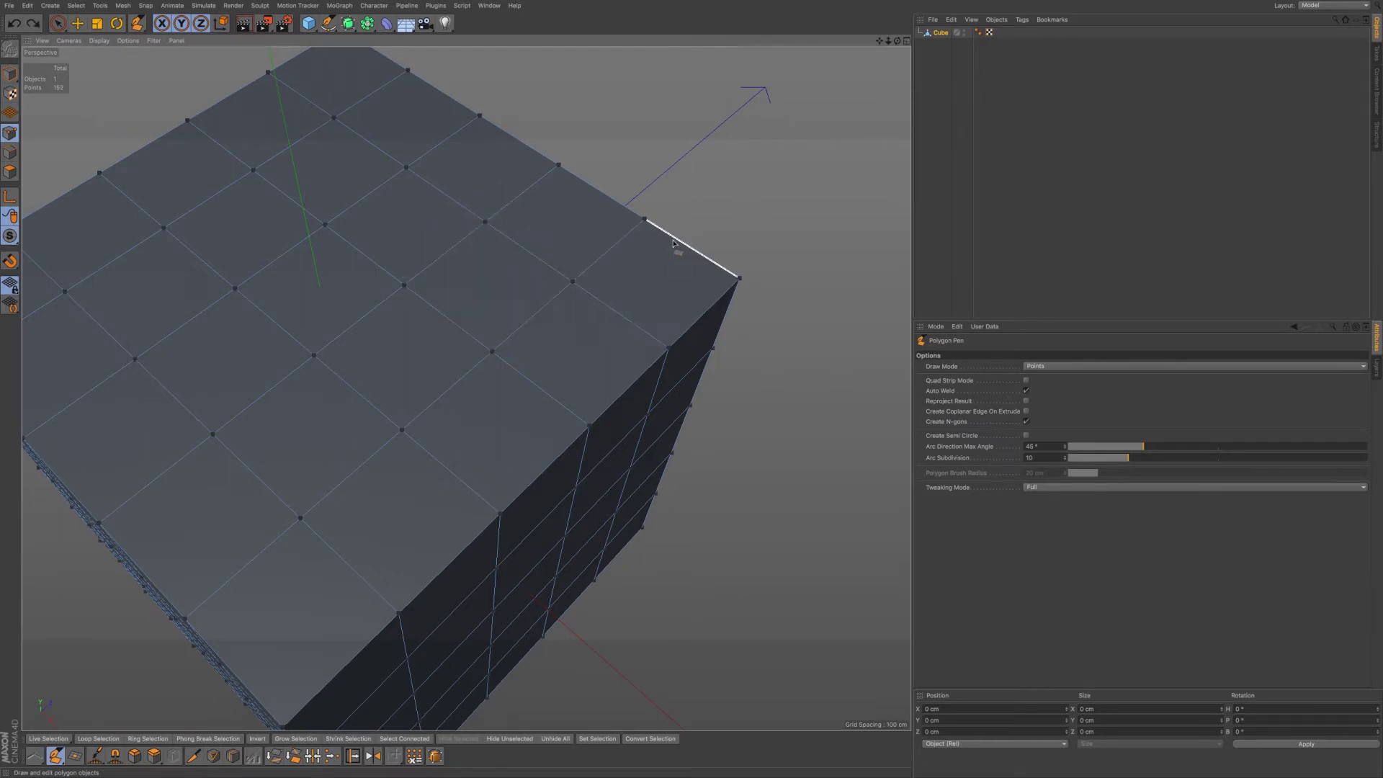
left_click_drag(674, 244, 734, 244, "ctrl")
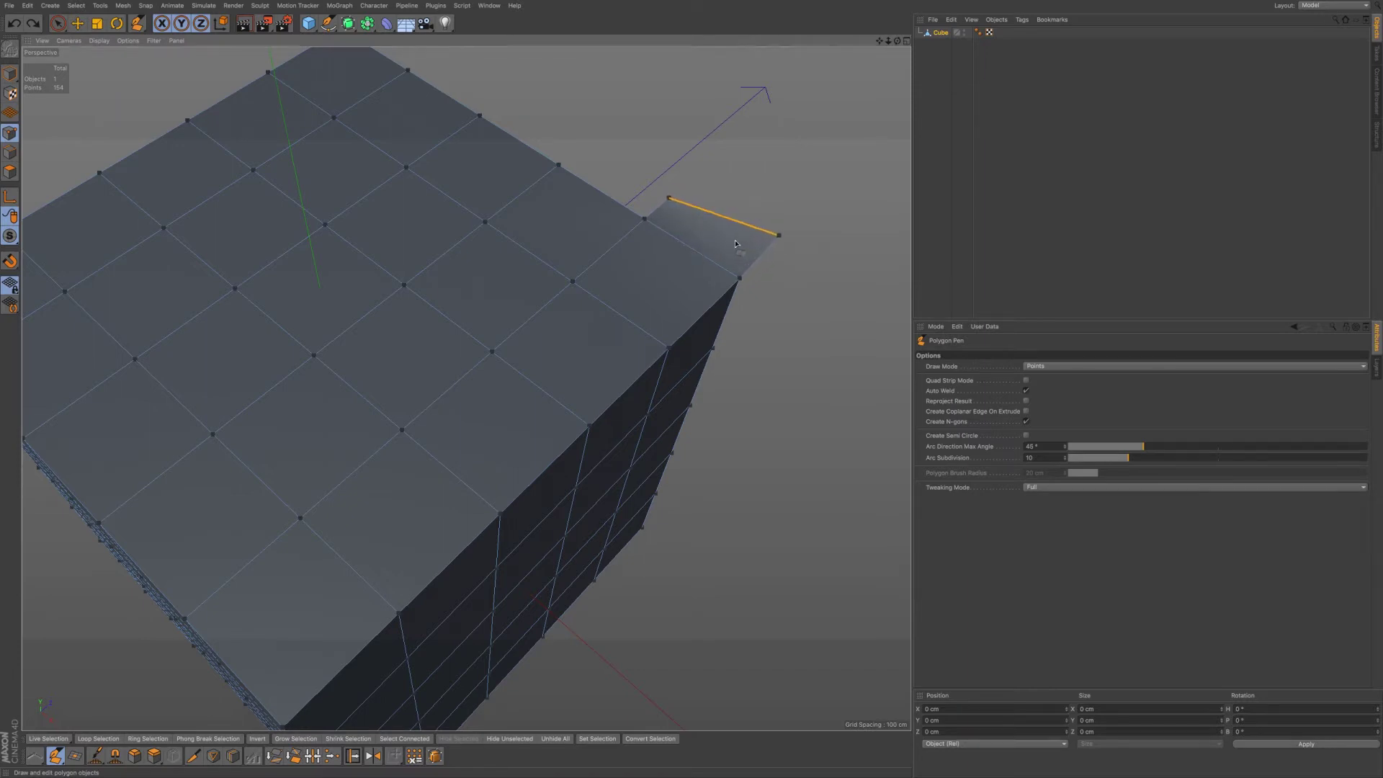
key("ctrl+z")
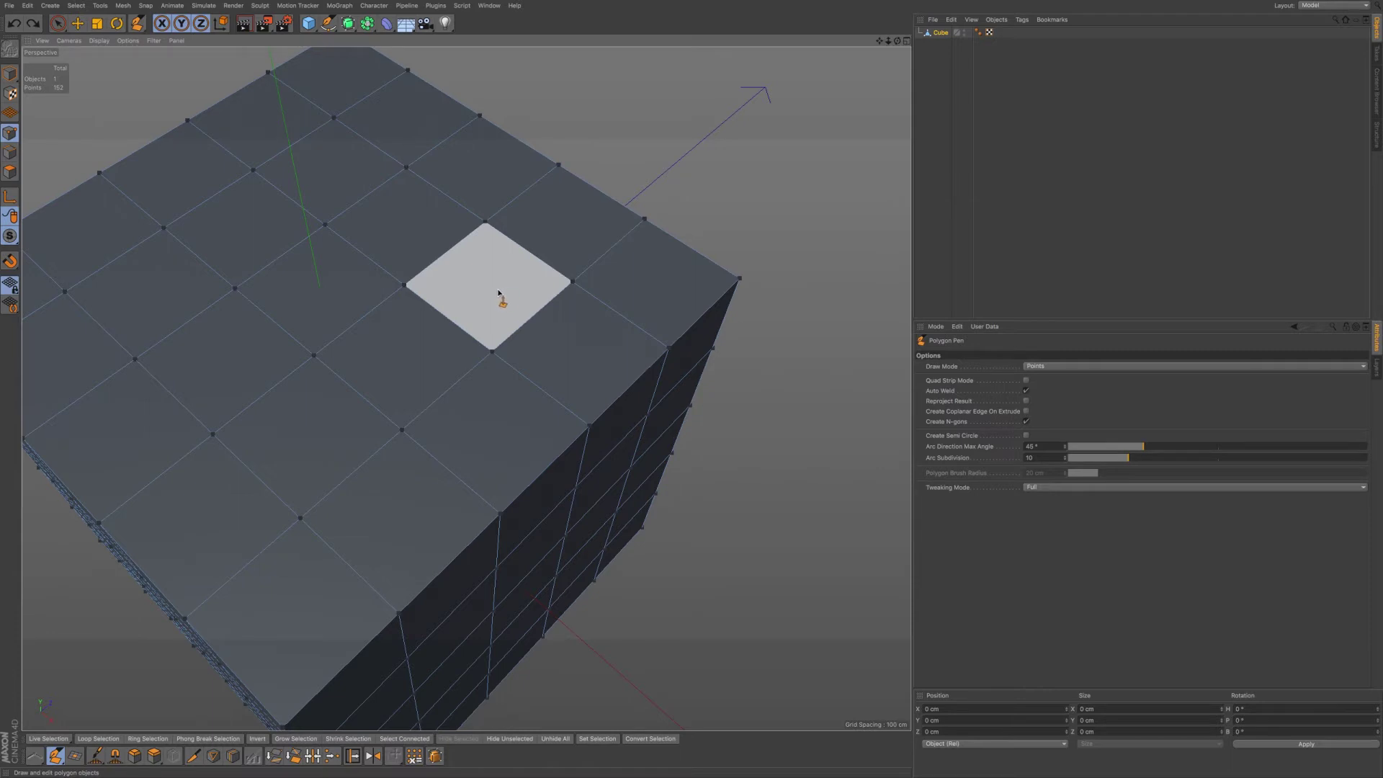
- Pull a top-face polygon upward and undo it, then nudge another top quad slightly
left_click_drag(498, 291, 388, 240)
key("ctrl+z")
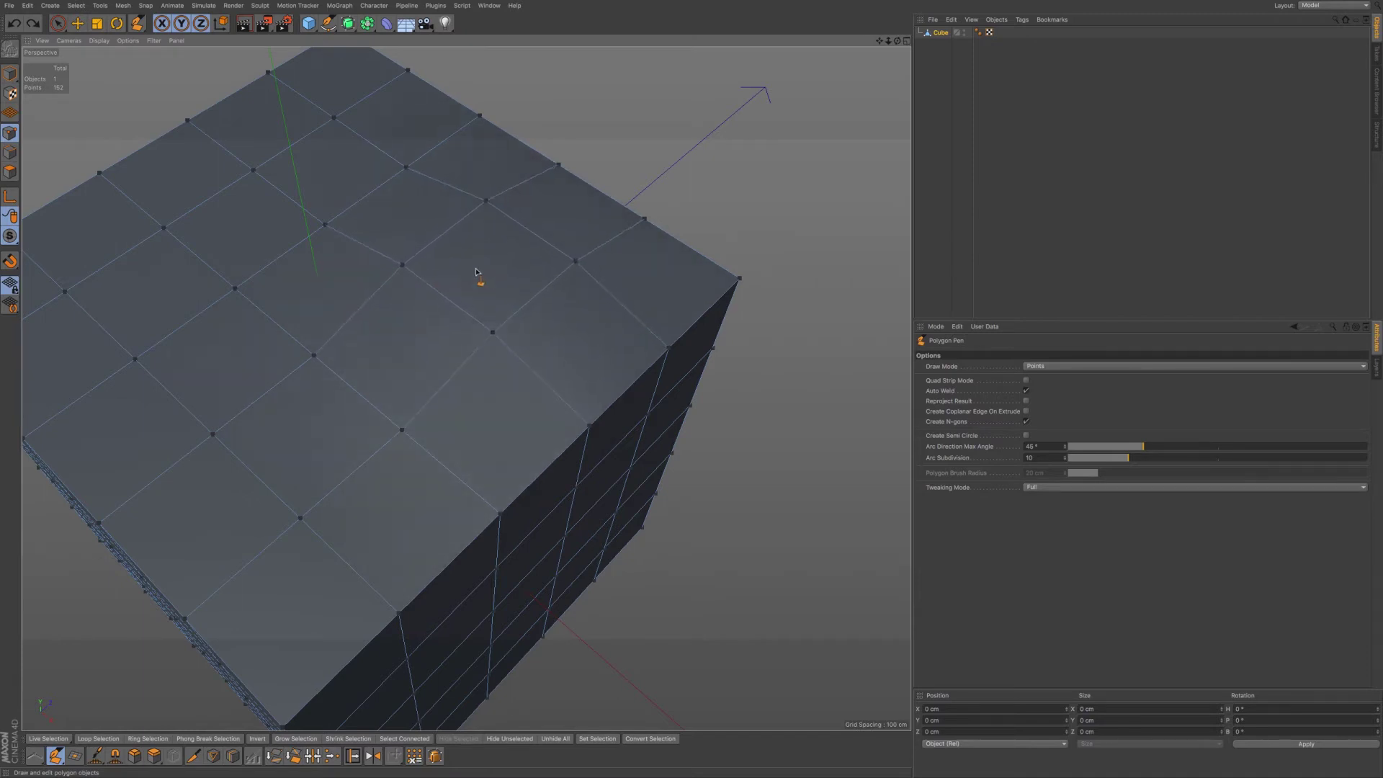
left_click_drag(534, 300, 523, 288)
left_click(484, 286)
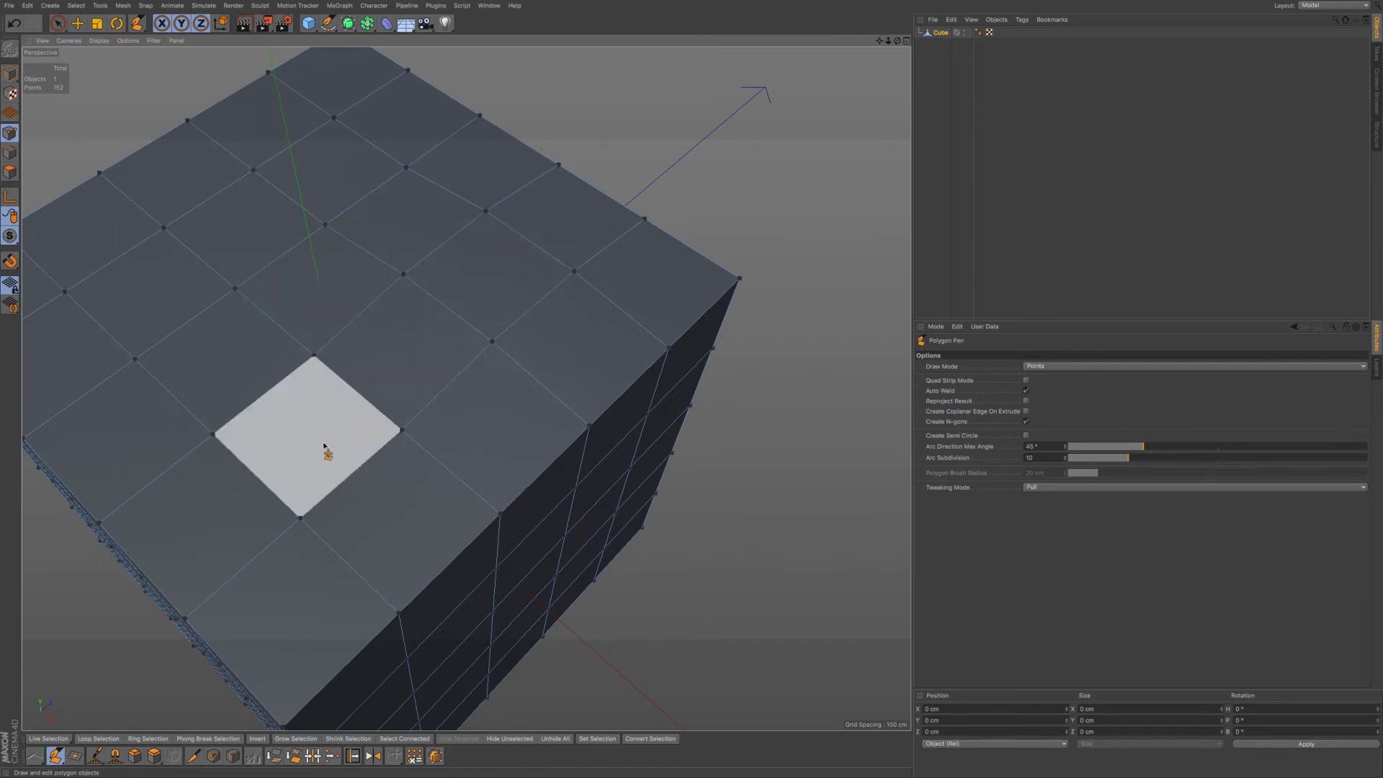
- Drag a top-face edge sideways into a curved arc notch, then restore the previous camera angle
left_click_drag(325, 454, 494, 346, "alt")
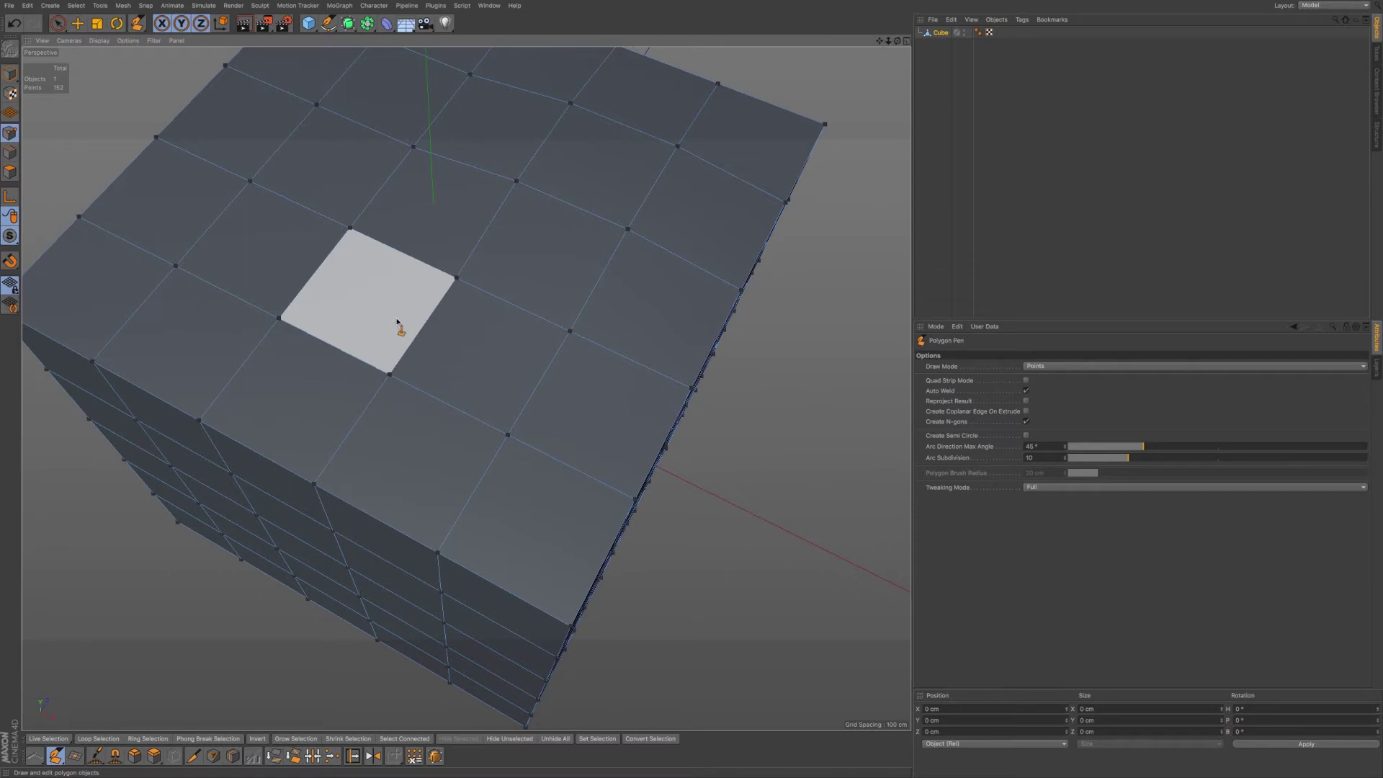
left_click_drag(422, 325, 382, 325)
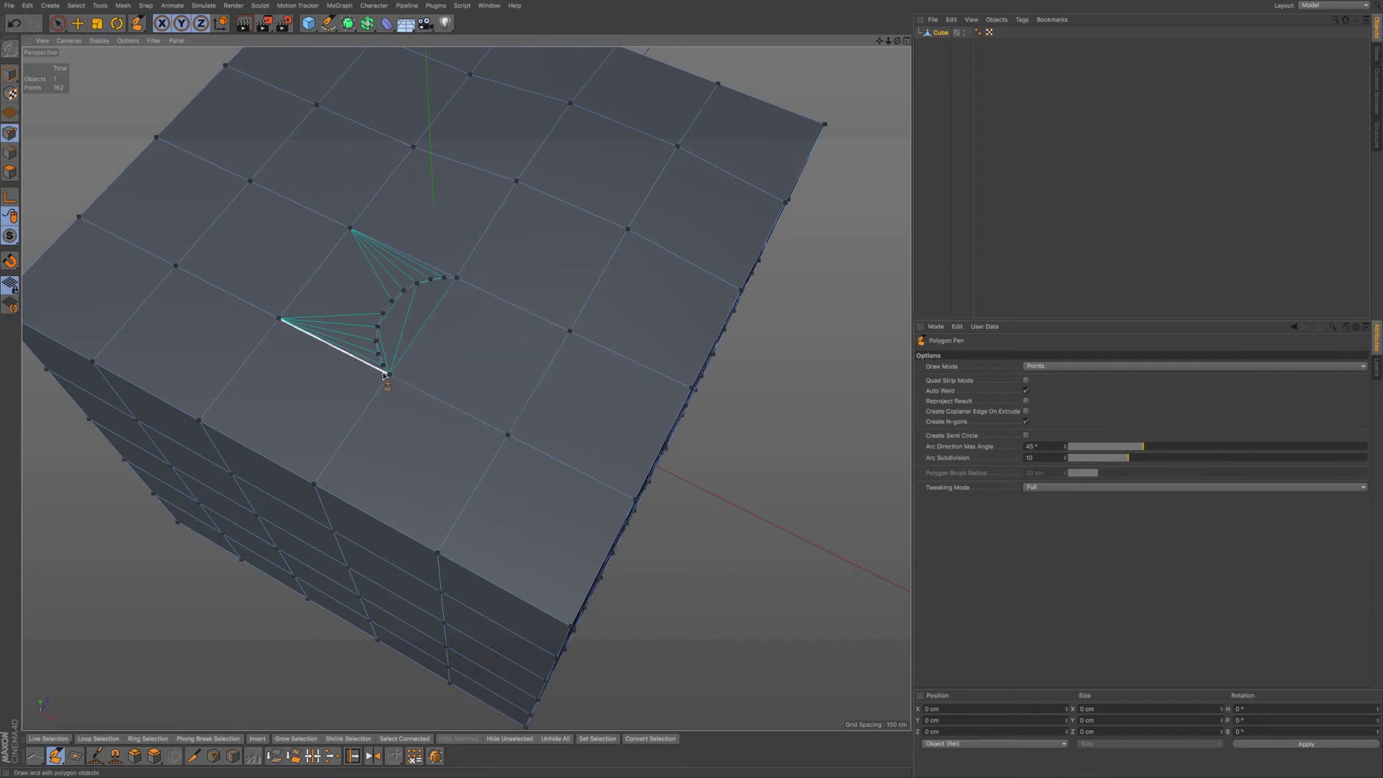
left_click_drag(490, 348, 463, 339, "alt")
key("ctrl+shift+z")
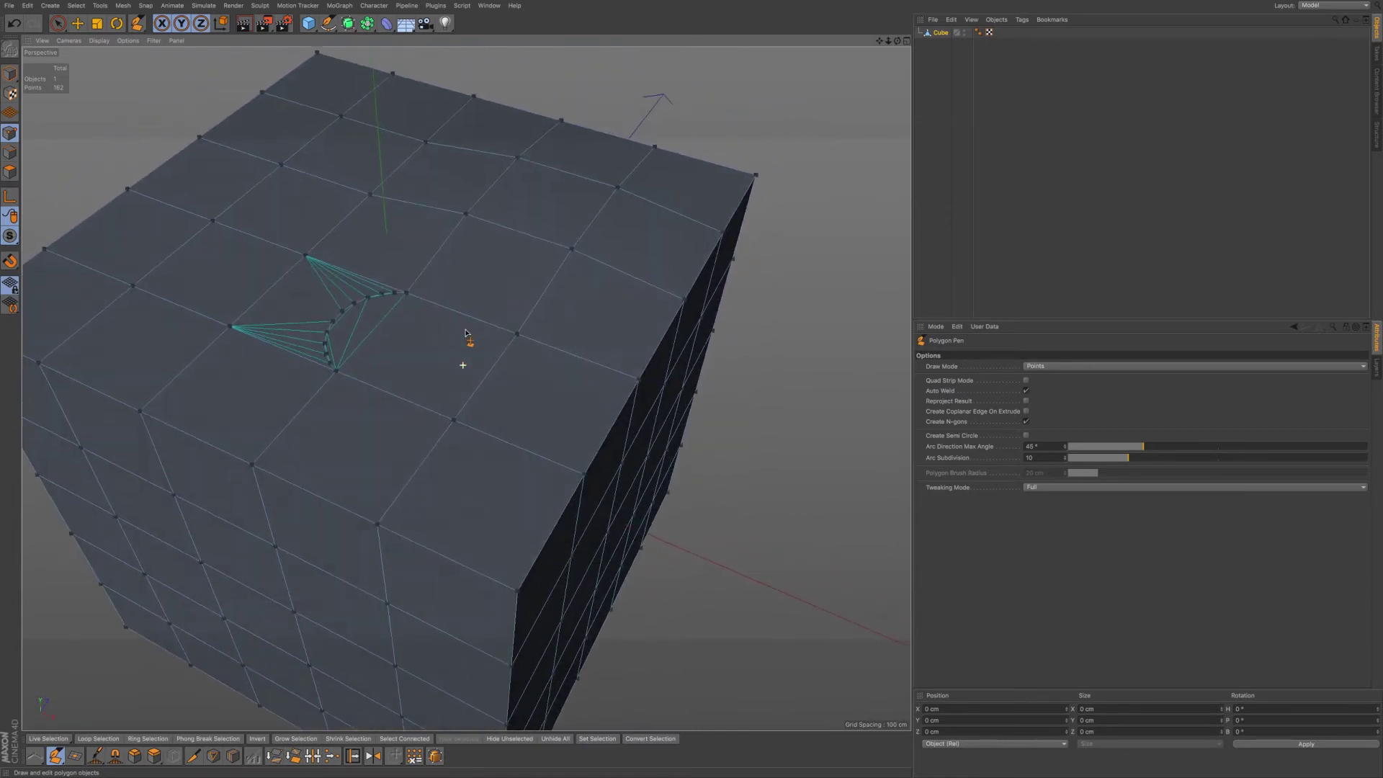
key("ctrl+shift+z")
middle_click_drag(468, 333, 454, 414, "alt")
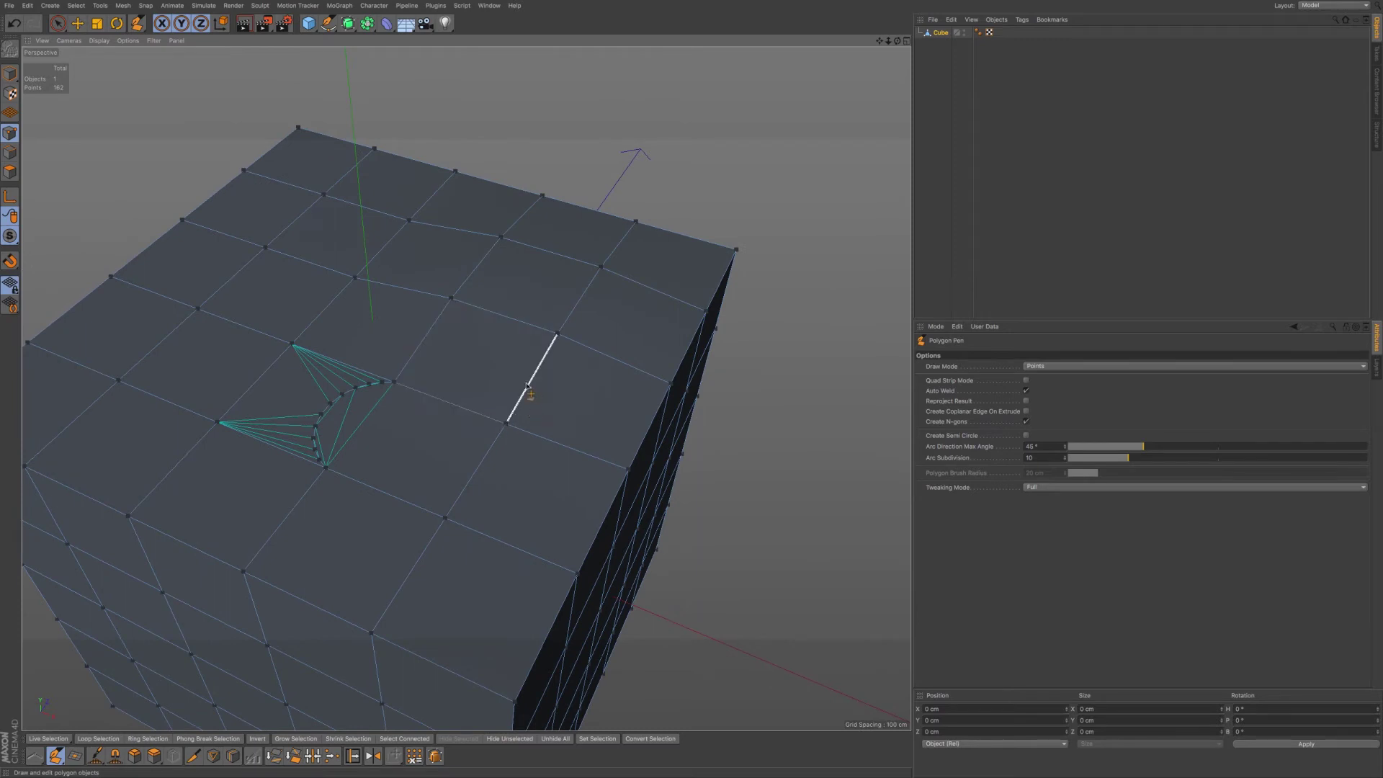
left_click_drag(459, 432, 685, 402, "alt")
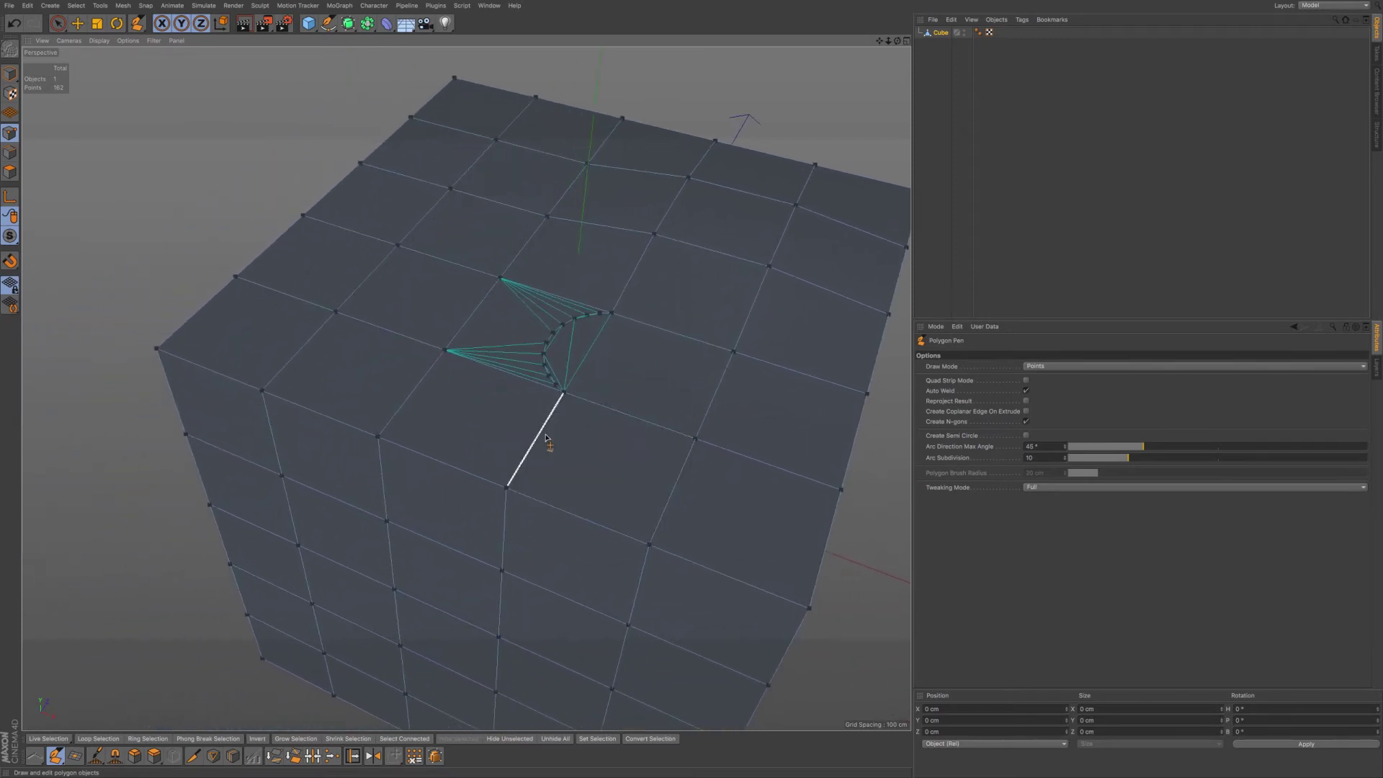
middle_click_drag(524, 438, 590, 419, "alt")
left_click_drag(589, 420, 466, 386, "alt")
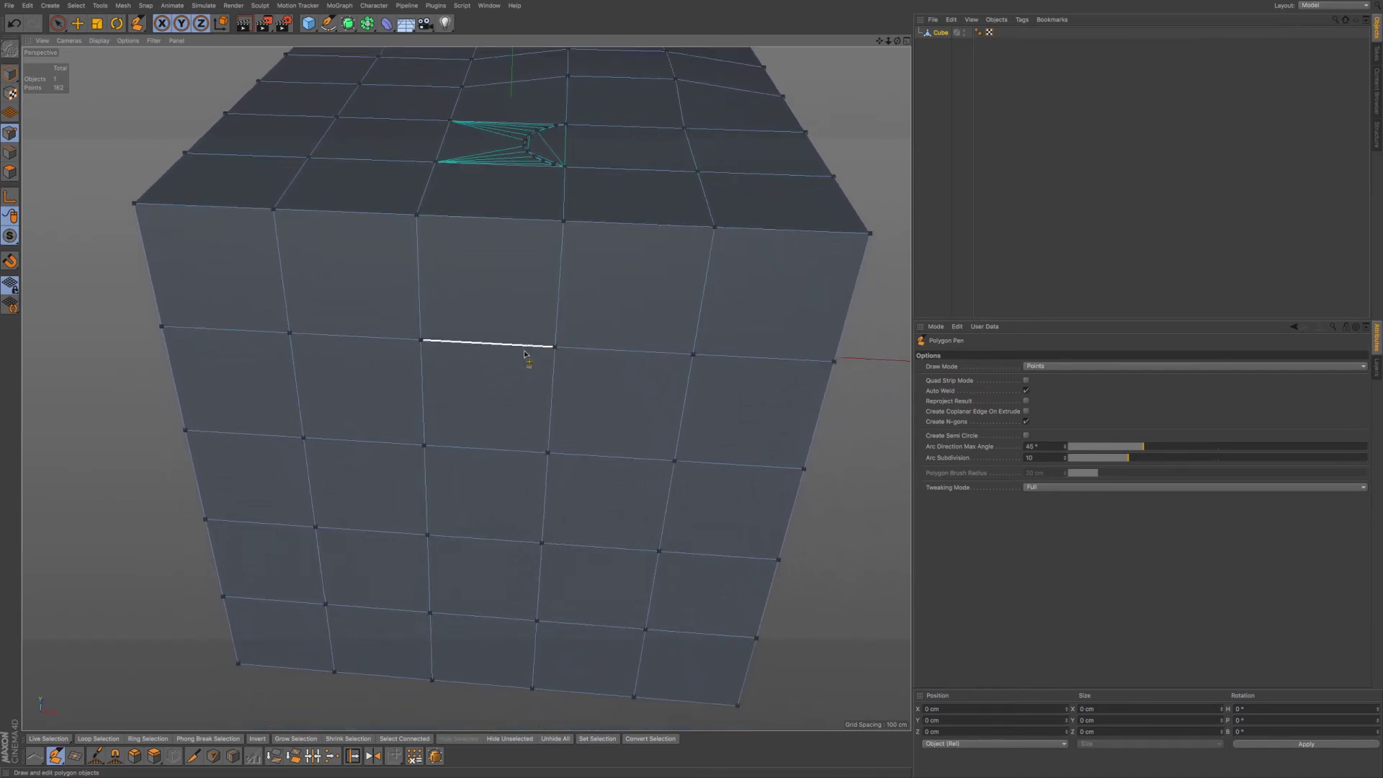
- Delete a front-face point to merge four quads, and push a right-hand front quad inward as a recess
left_click(420, 340, "ctrl")
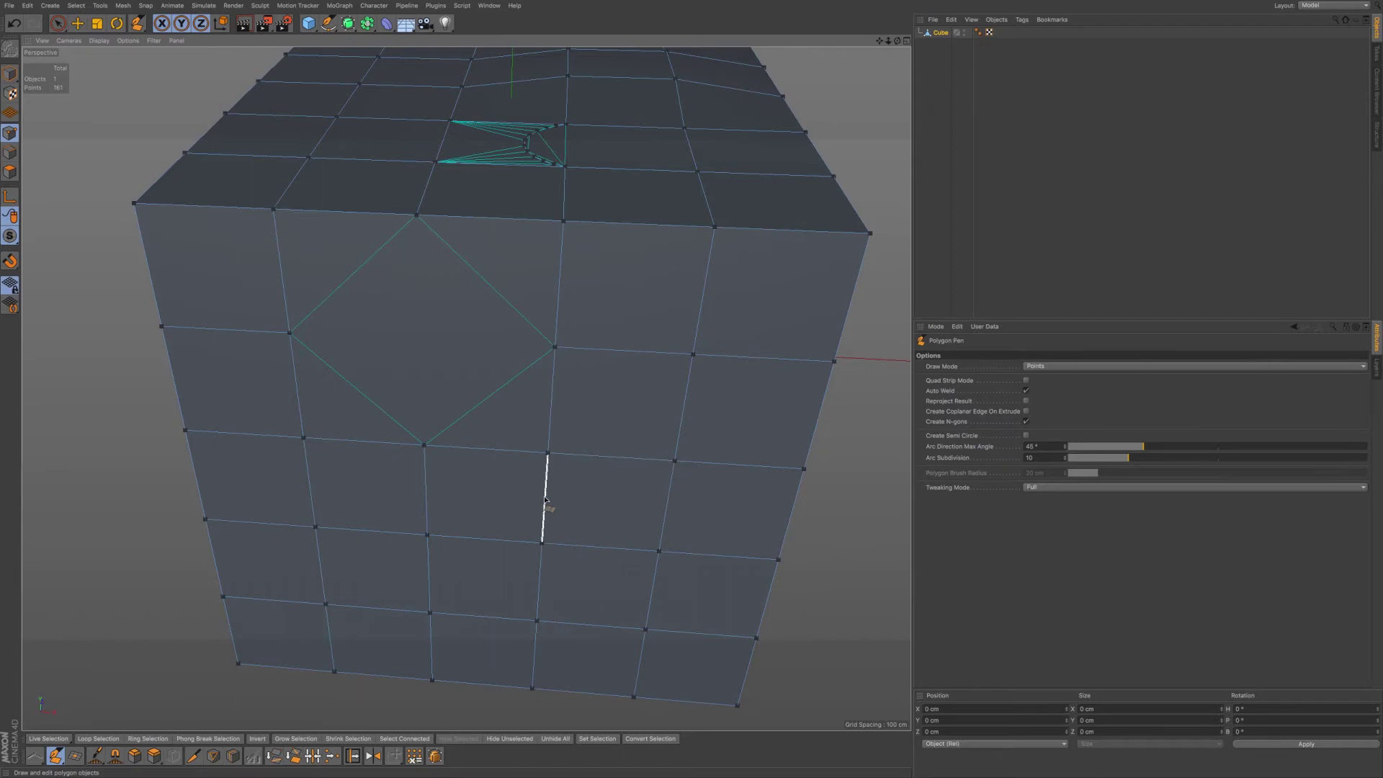
left_click_drag(546, 500, 546, 499, "alt")
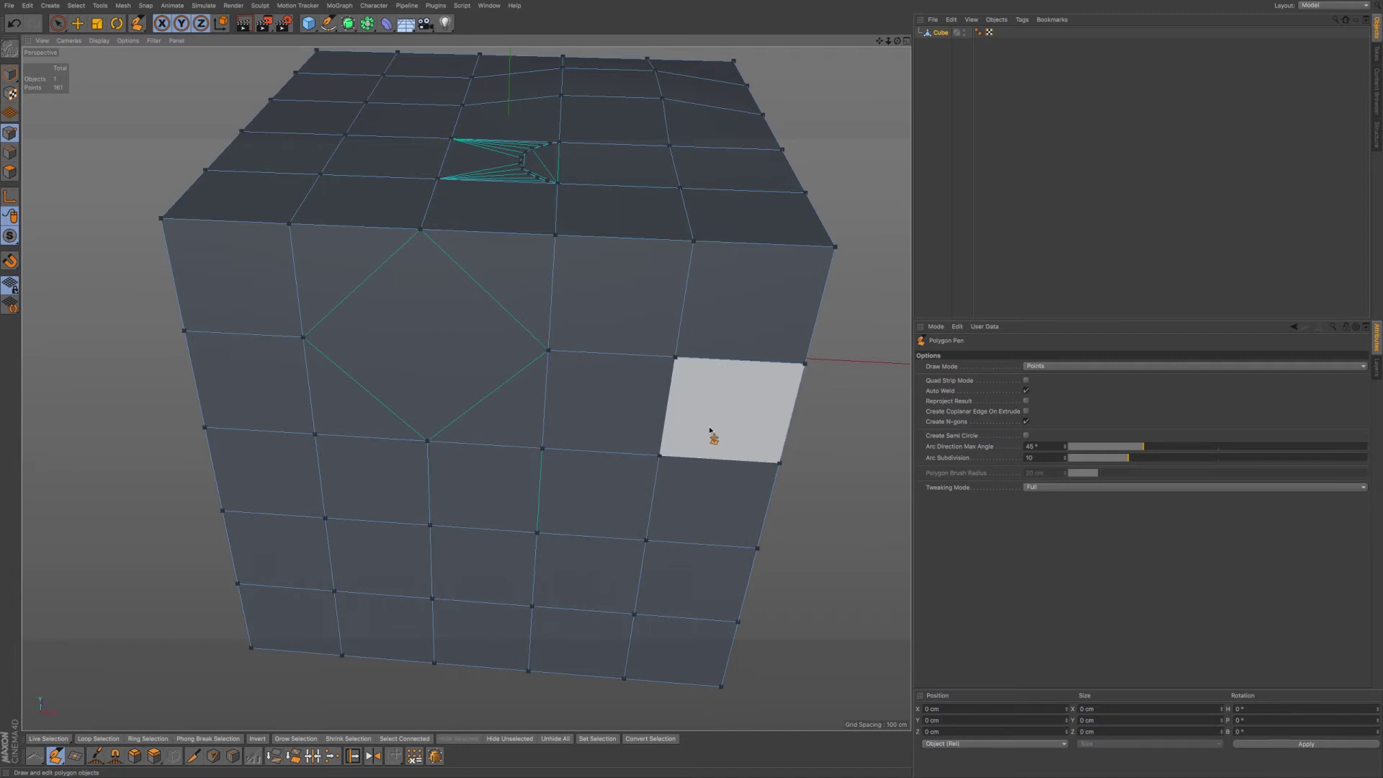
left_click_drag(710, 428, 732, 479, "ctrl")
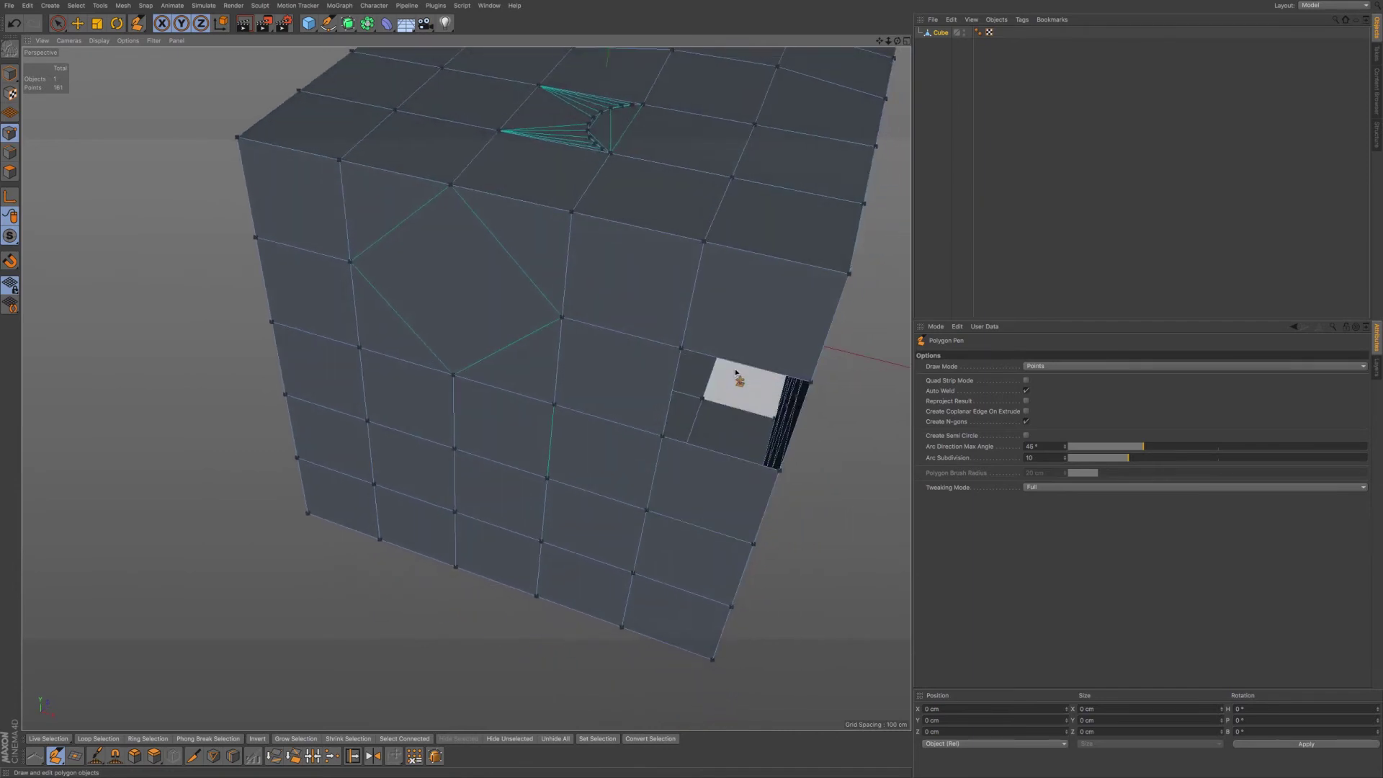
left_click_drag(744, 318, 555, 407, "alt")
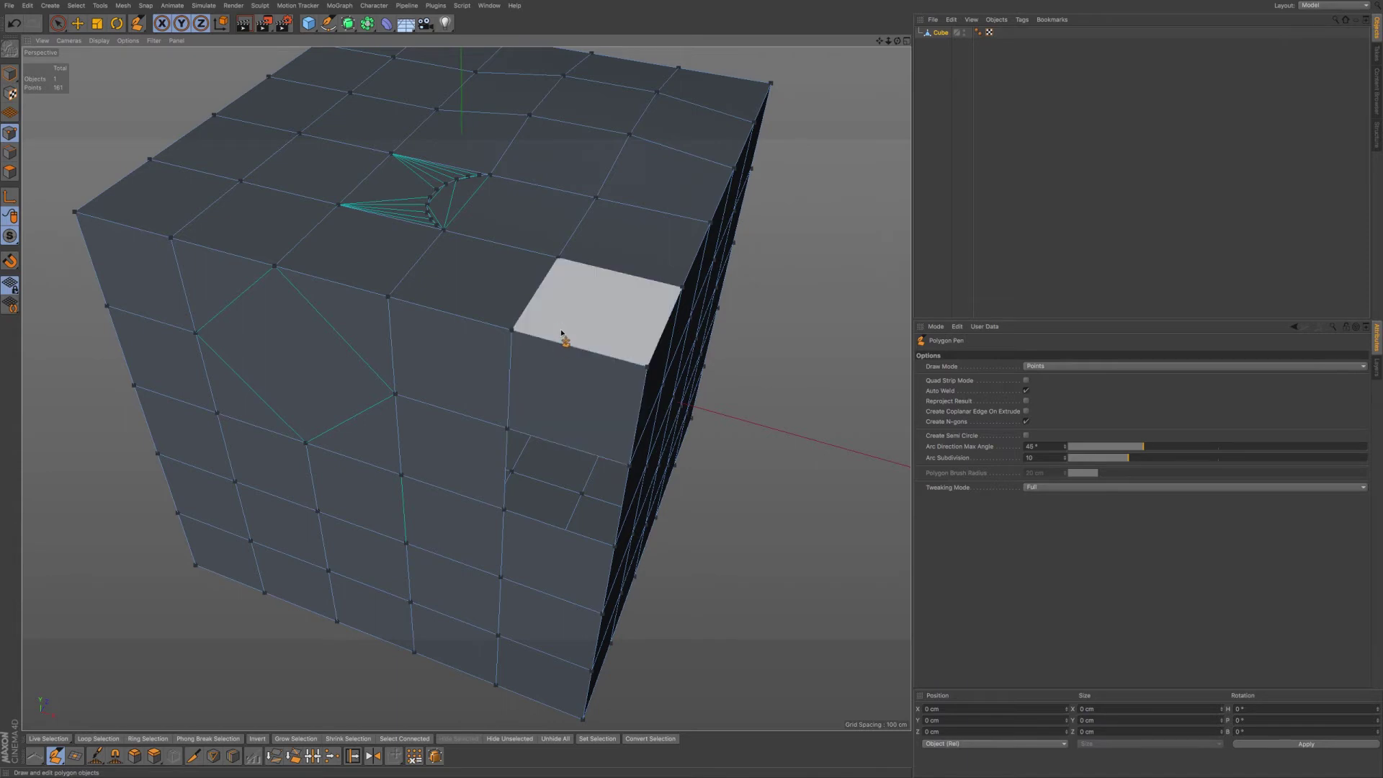
left_click_drag(561, 332, 543, 344, "alt")
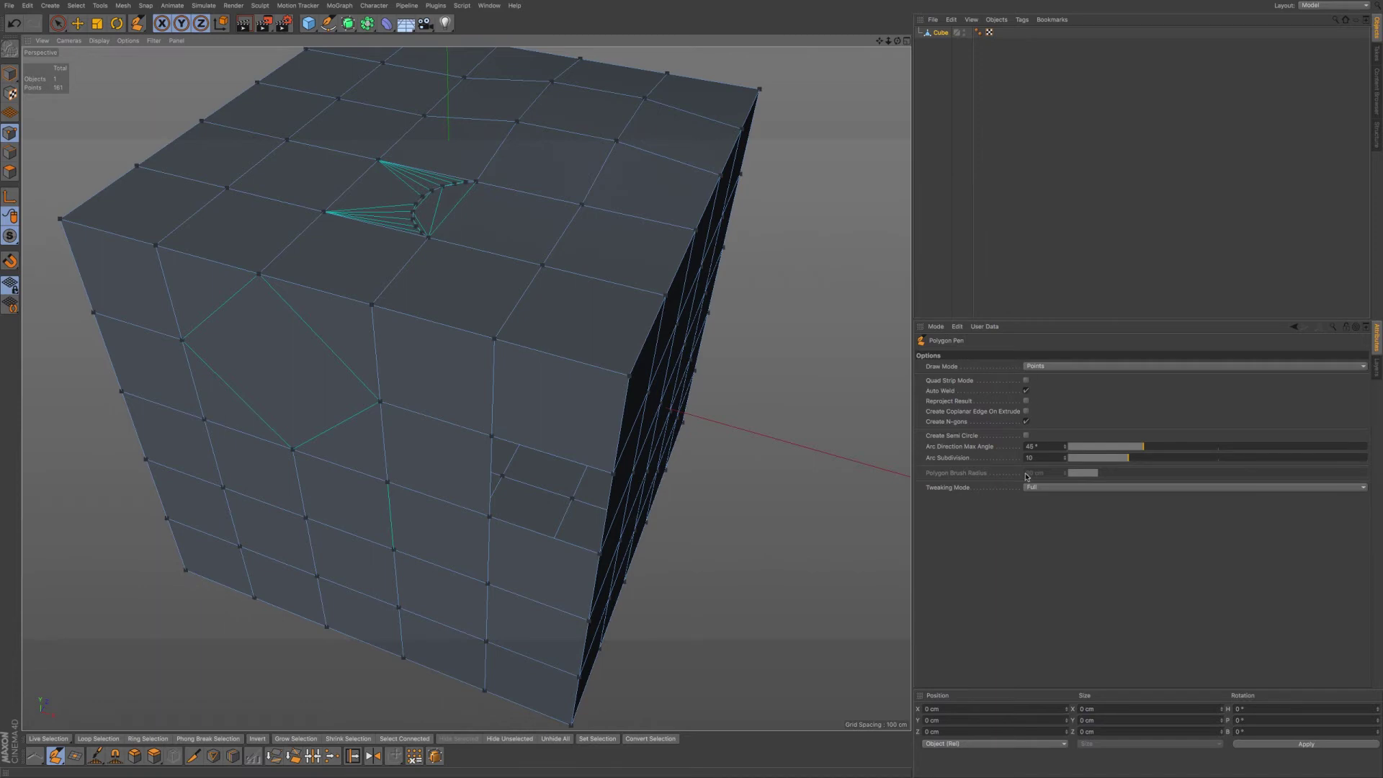
left_click_drag(485, 290, 396, 315, "alt")
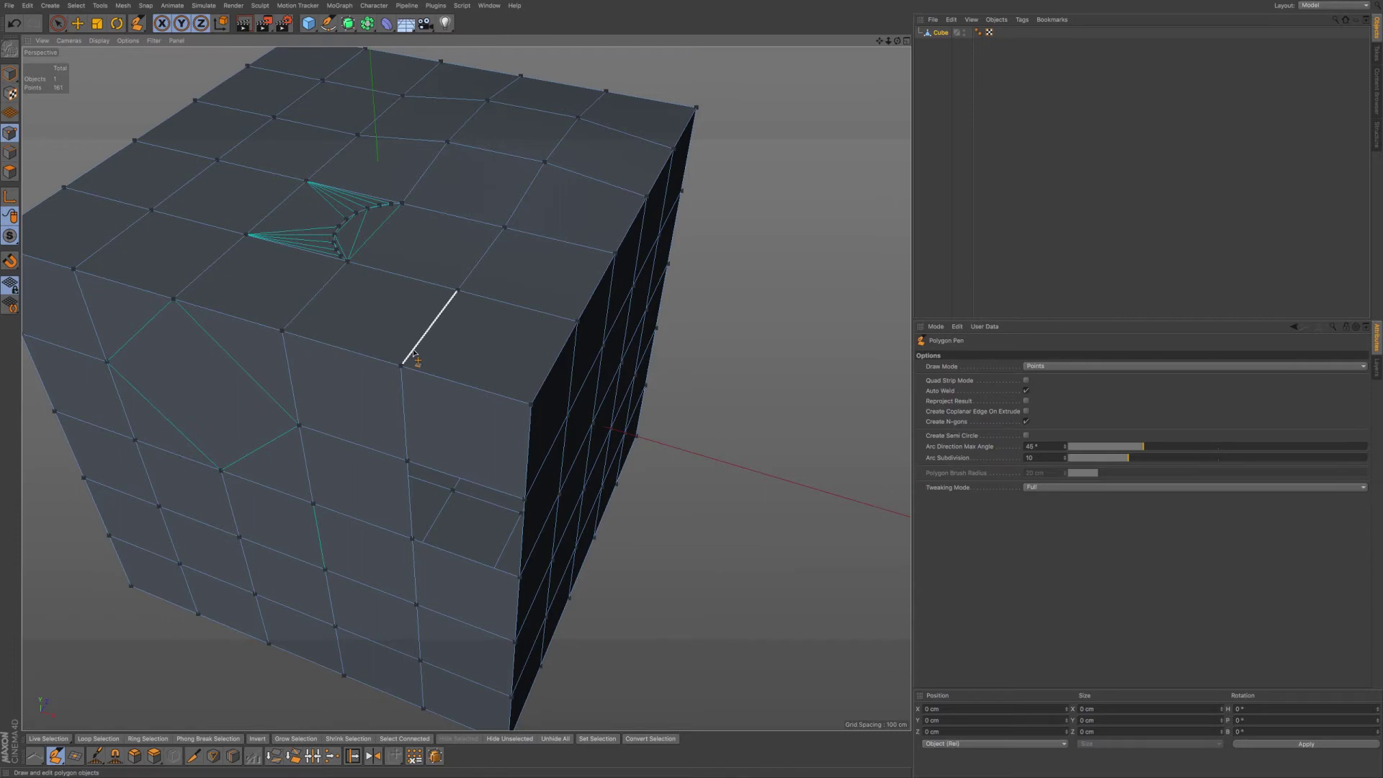
- In Top view, hide the cube and add a 400 cm plane with grid lines shown
key("F2")
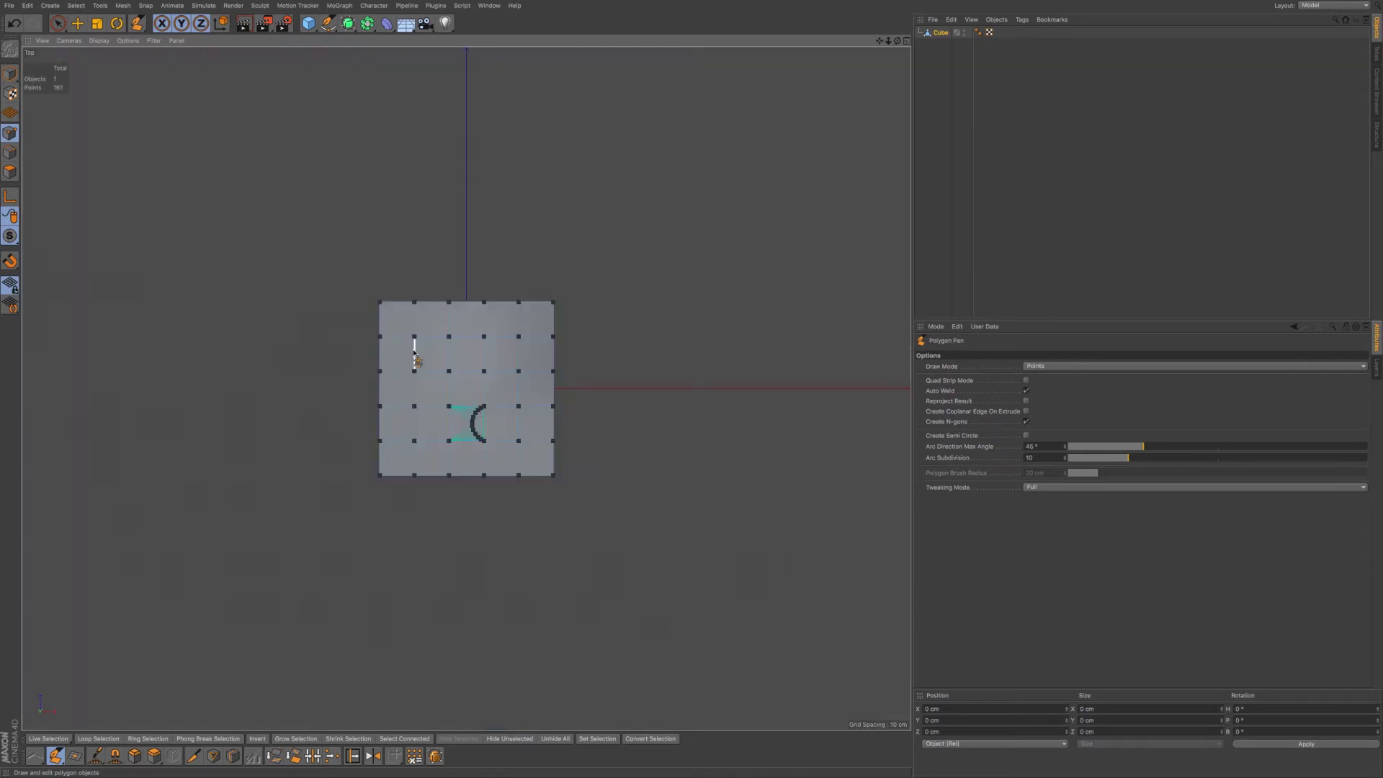
left_click(966, 33)
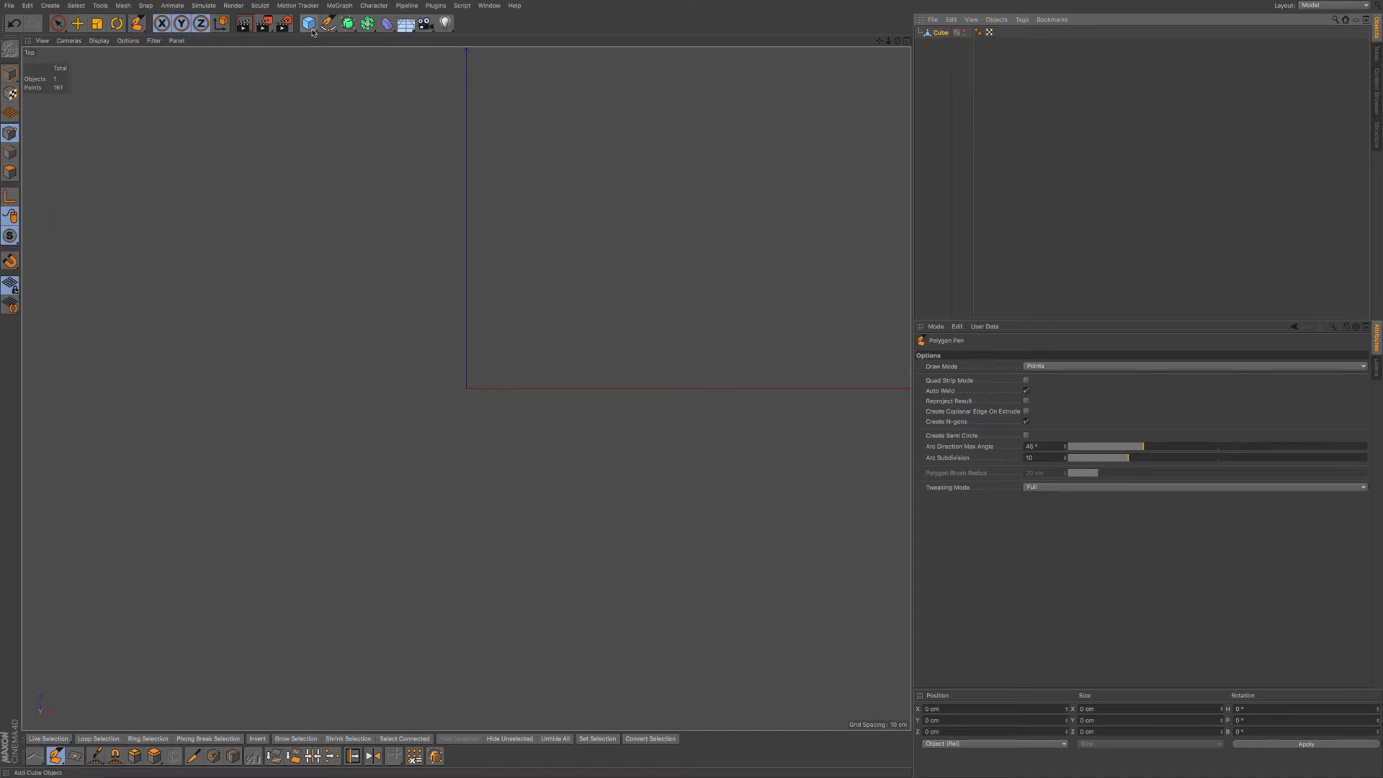
left_click(310, 25)
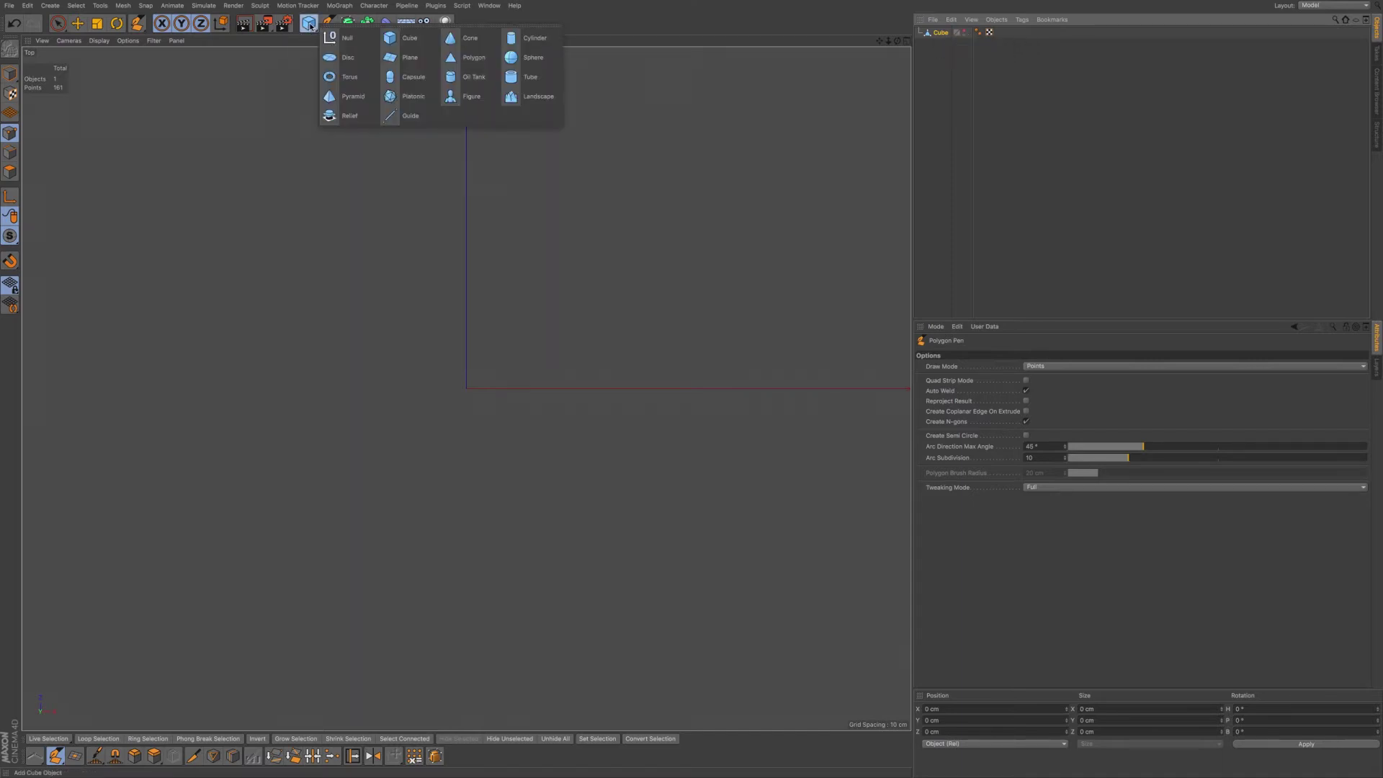
left_click(401, 57)
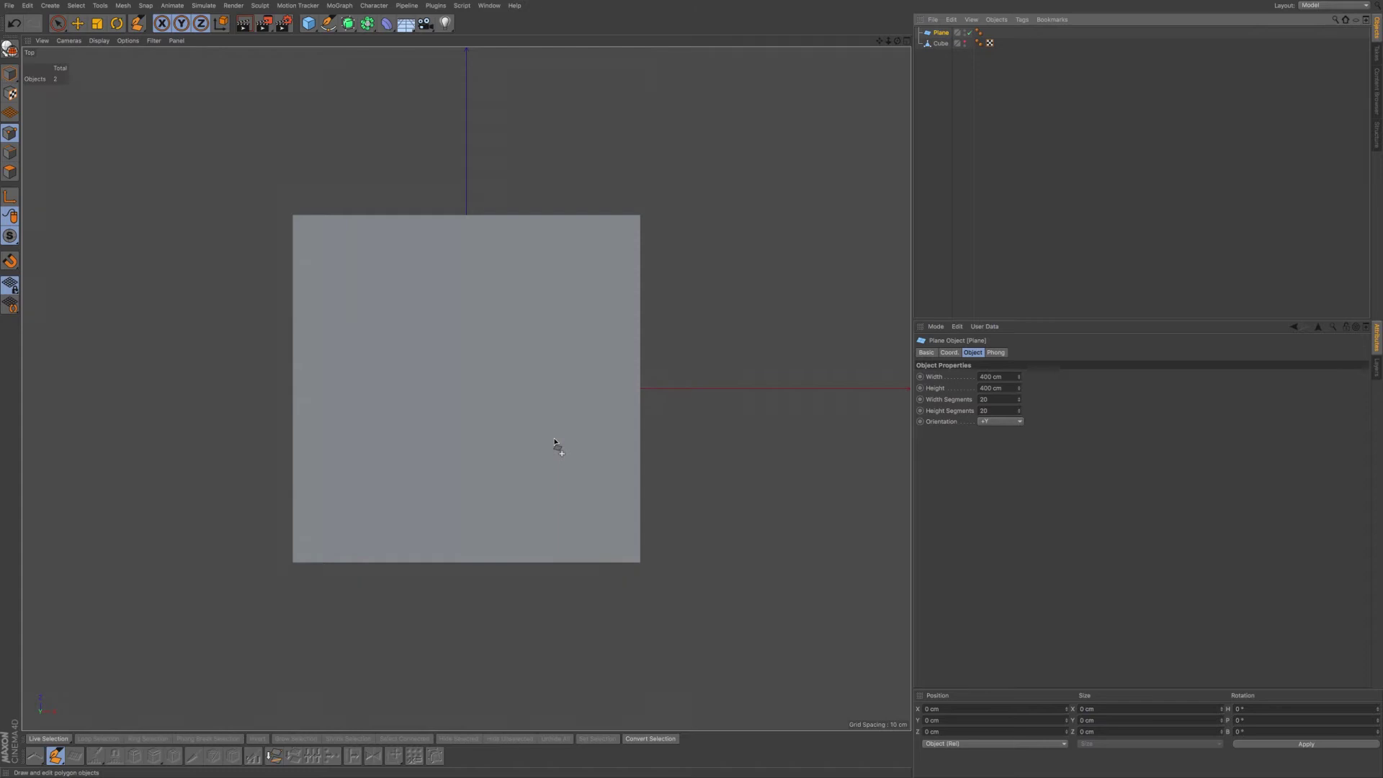
right_click(554, 442)
left_click(556, 445)
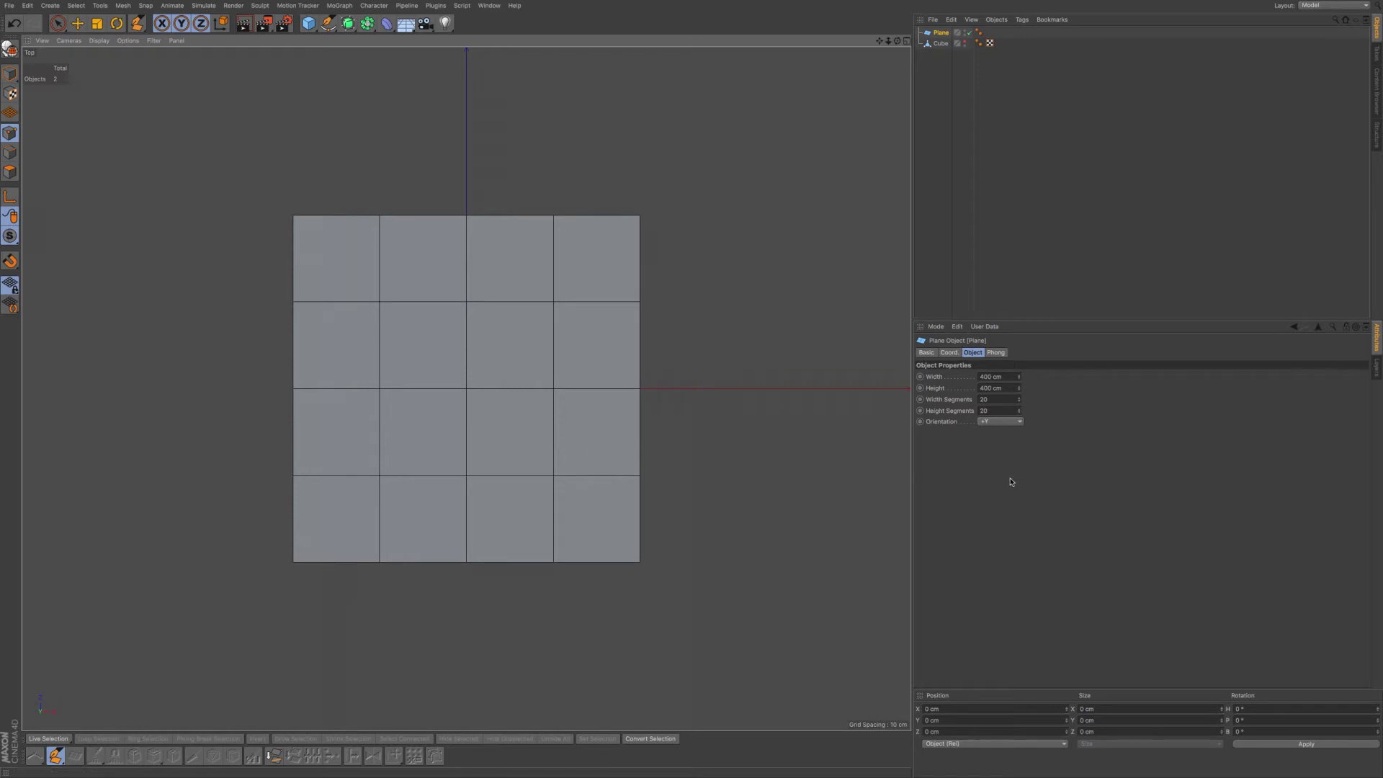
- Set the plane to 5 segments and convert it into an editable polygon object
left_click(992, 399)
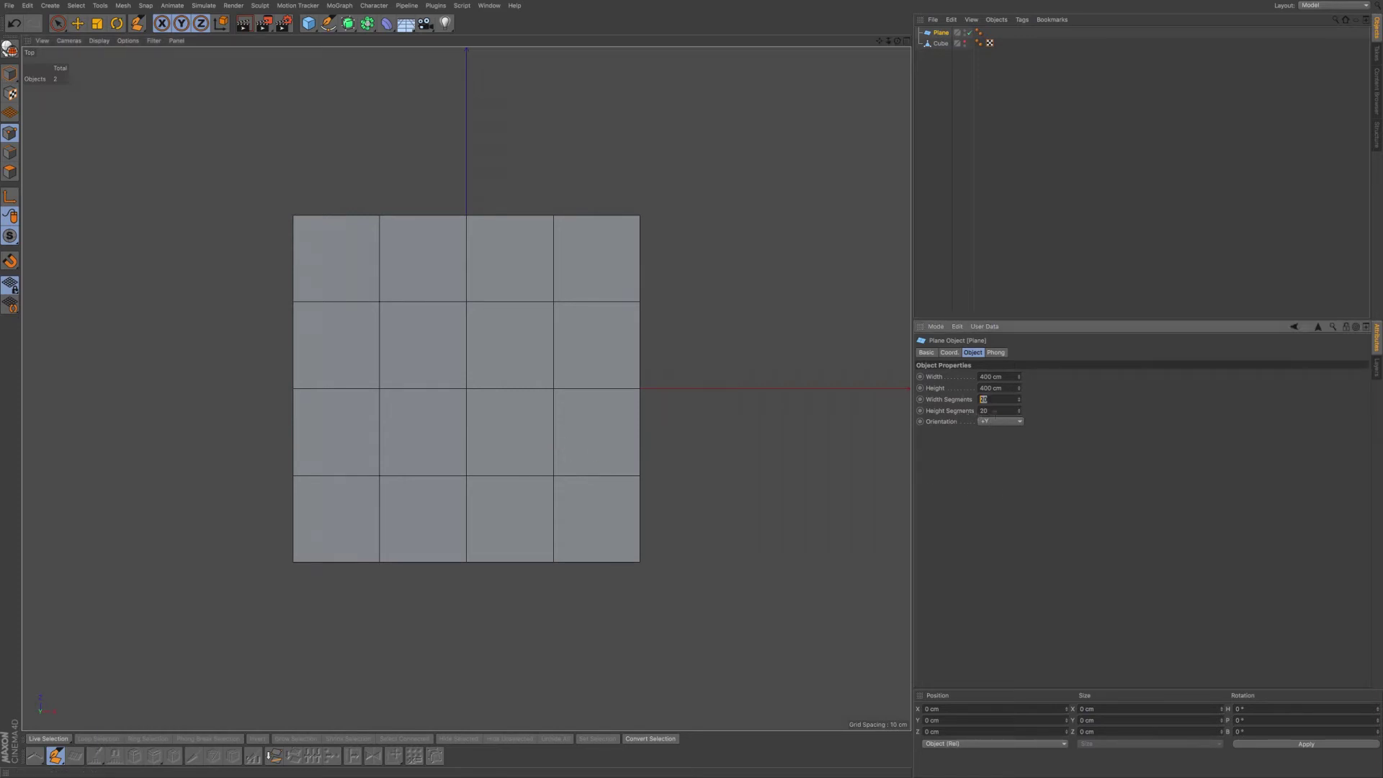
type("5")
key("c")
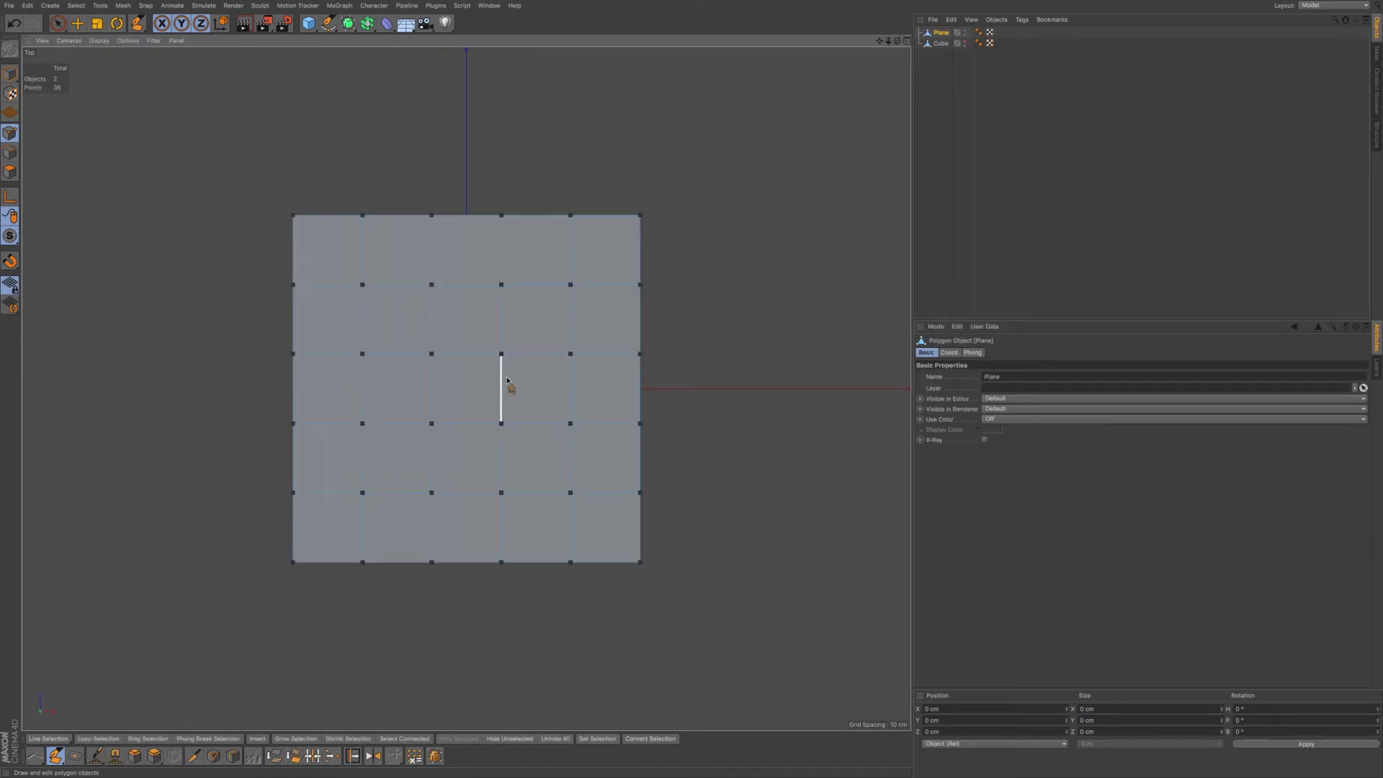
scroll(504, 378, "up", 3)
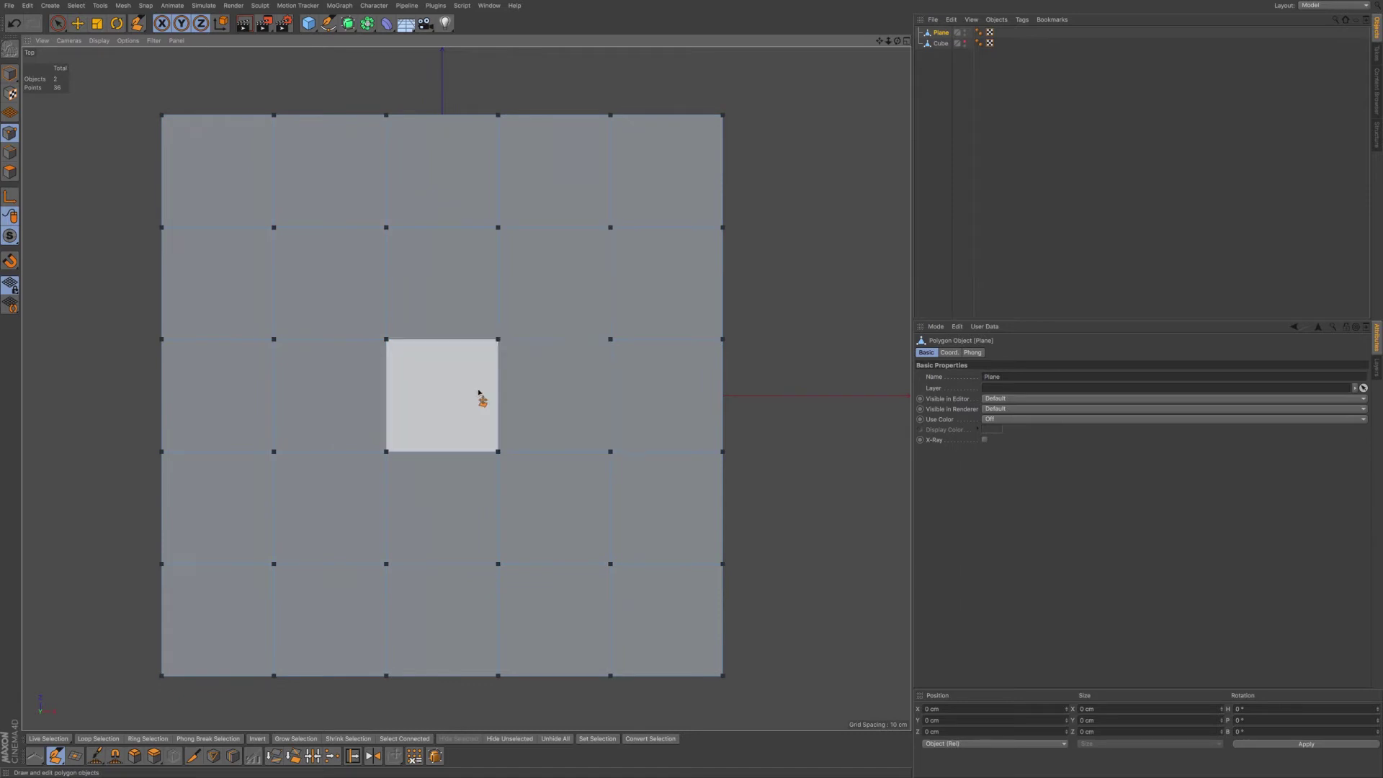
left_click(56, 756)
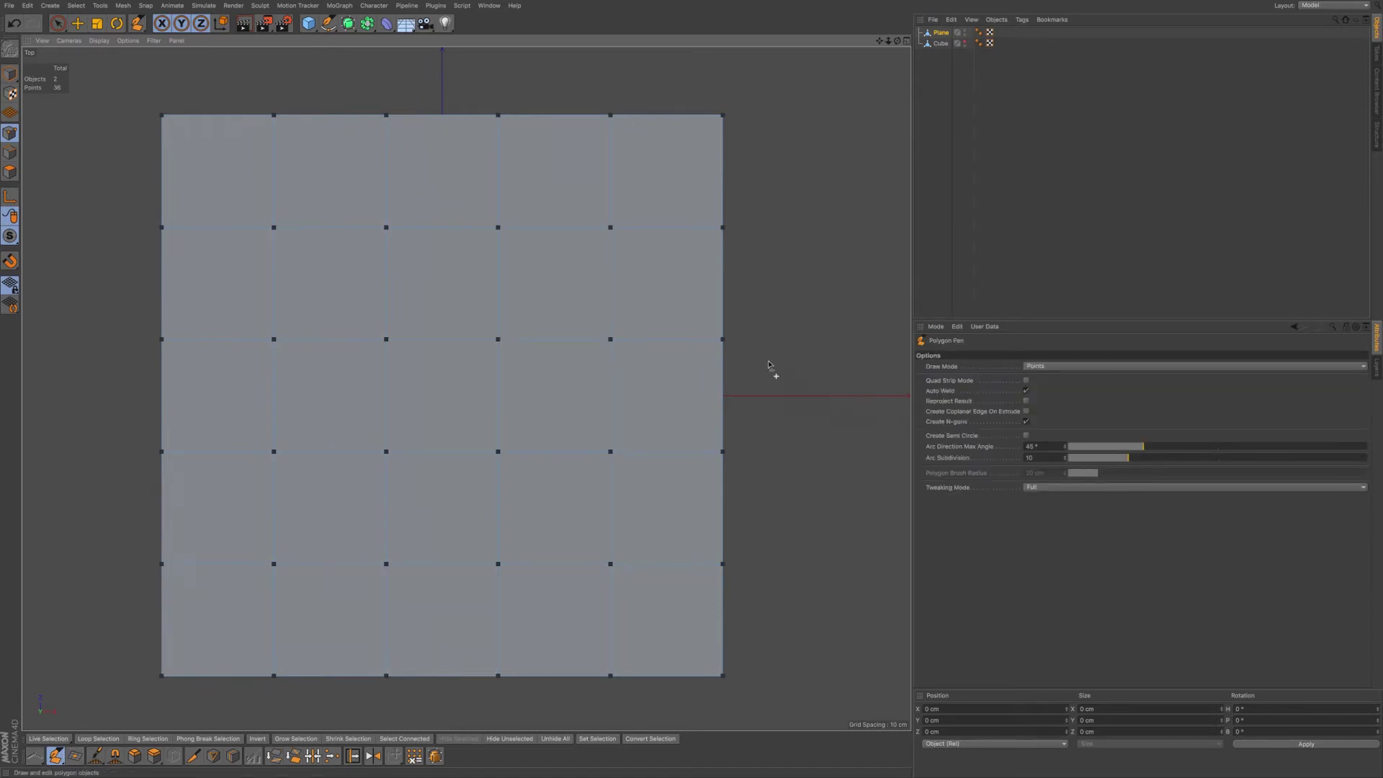
- Pan the plane left and maximise the Top view to fill the viewport
middle_click_drag(772, 374, 556, 374, "alt")
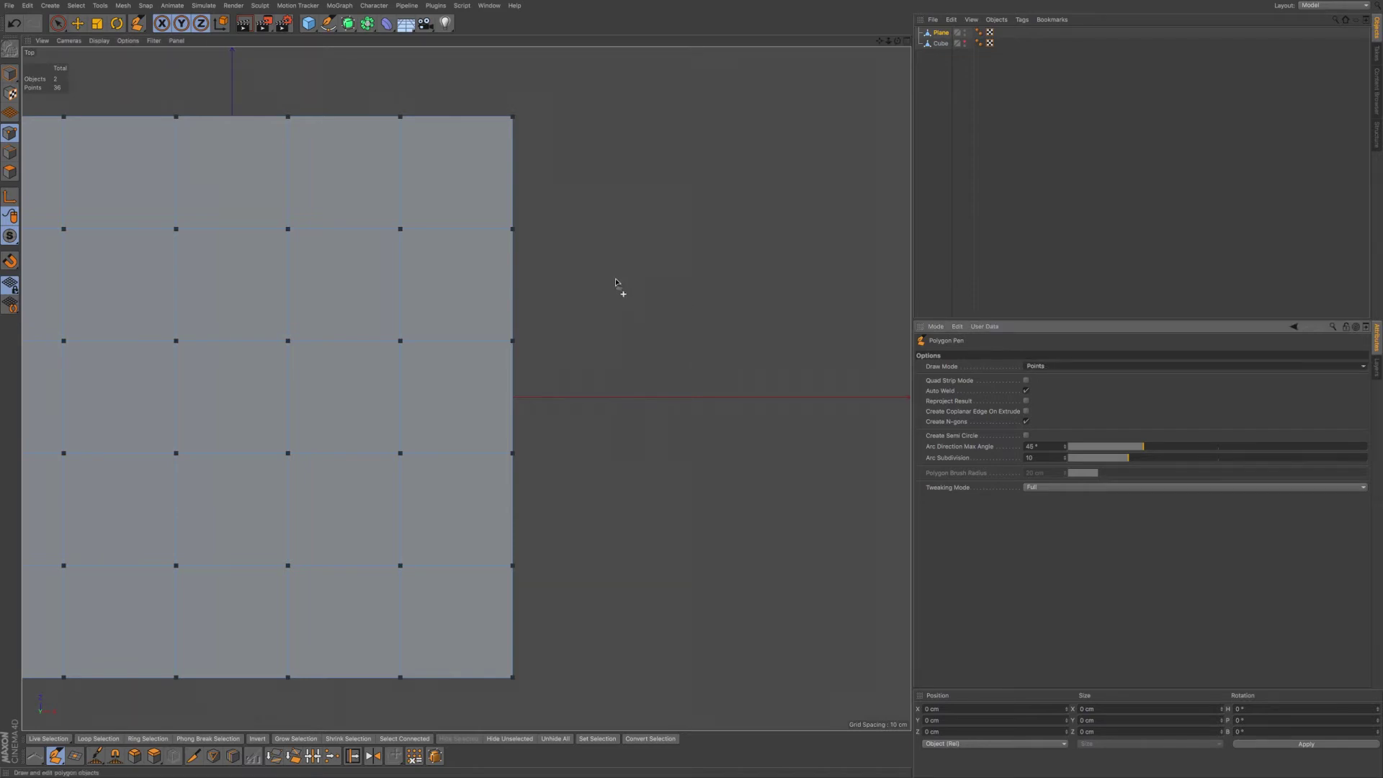
middle_click_drag(649, 284, 588, 267, "alt")
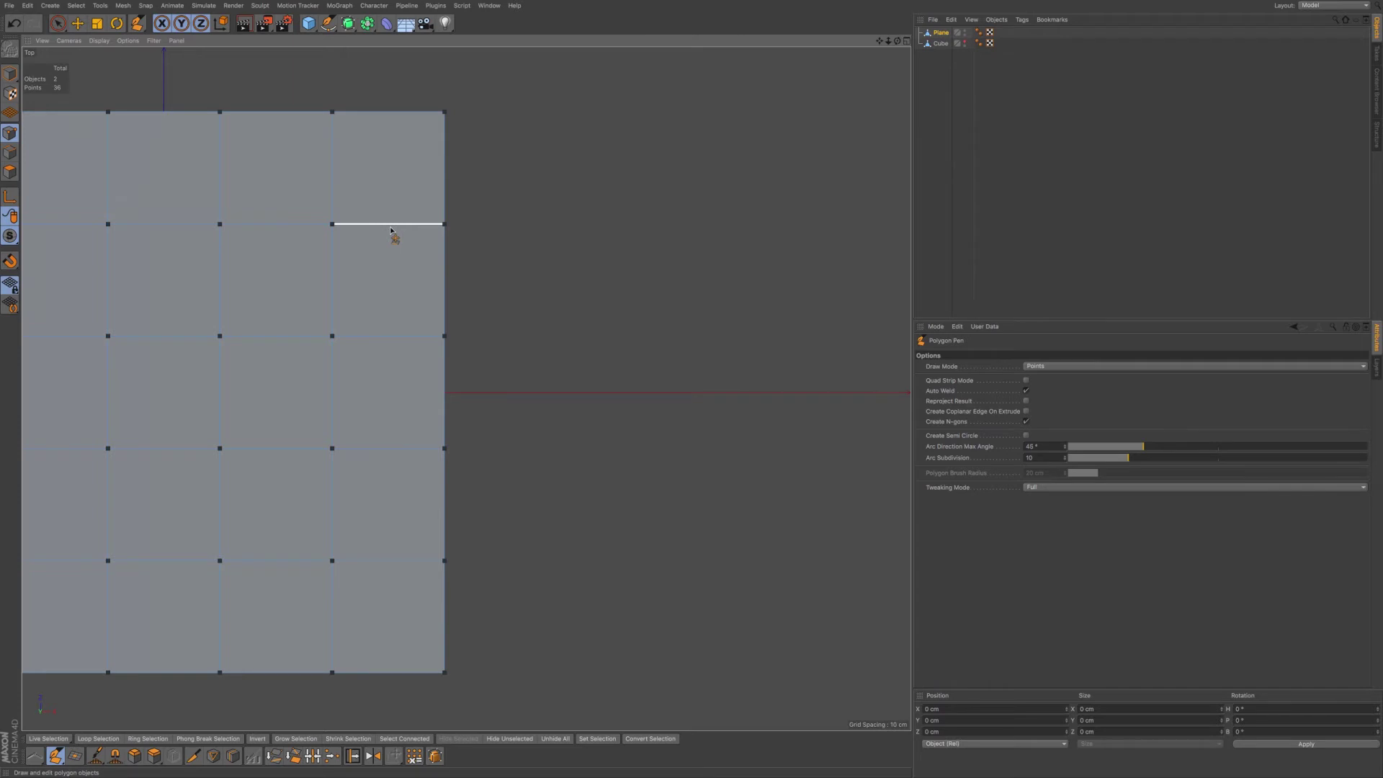
key("F4")
key("F5")
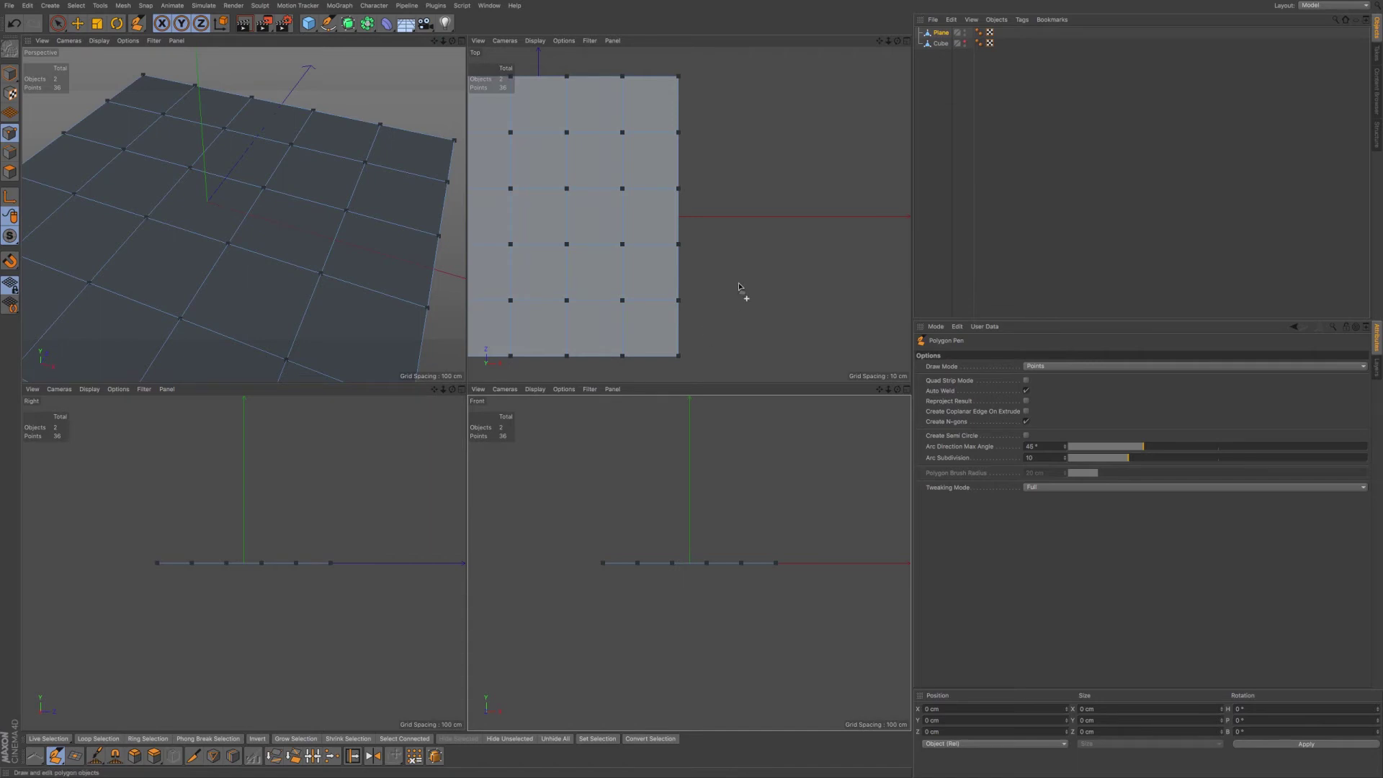
key("F2")
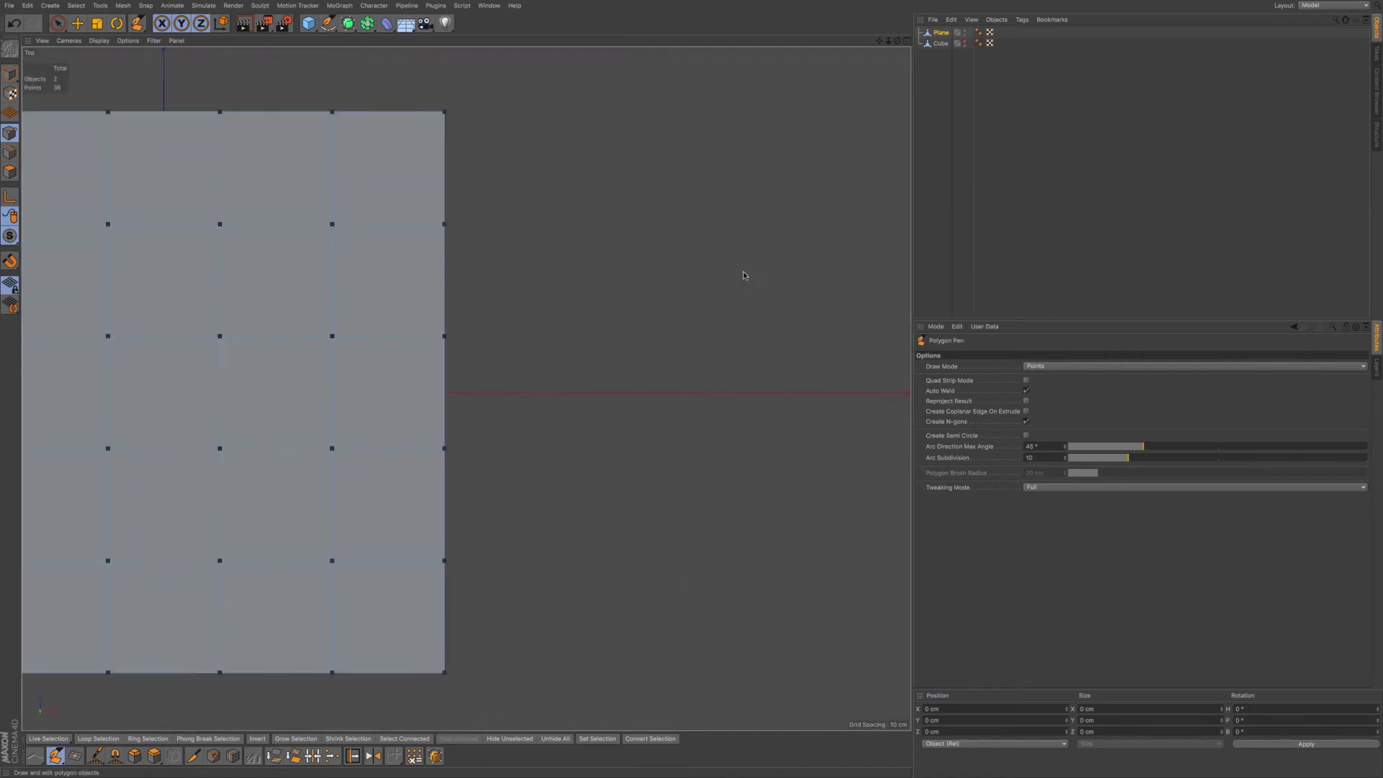
- Draw a closed four-corner square polygon right of the plane, keeping Draw Mode on Points
left_click(595, 248)
left_click(595, 308)
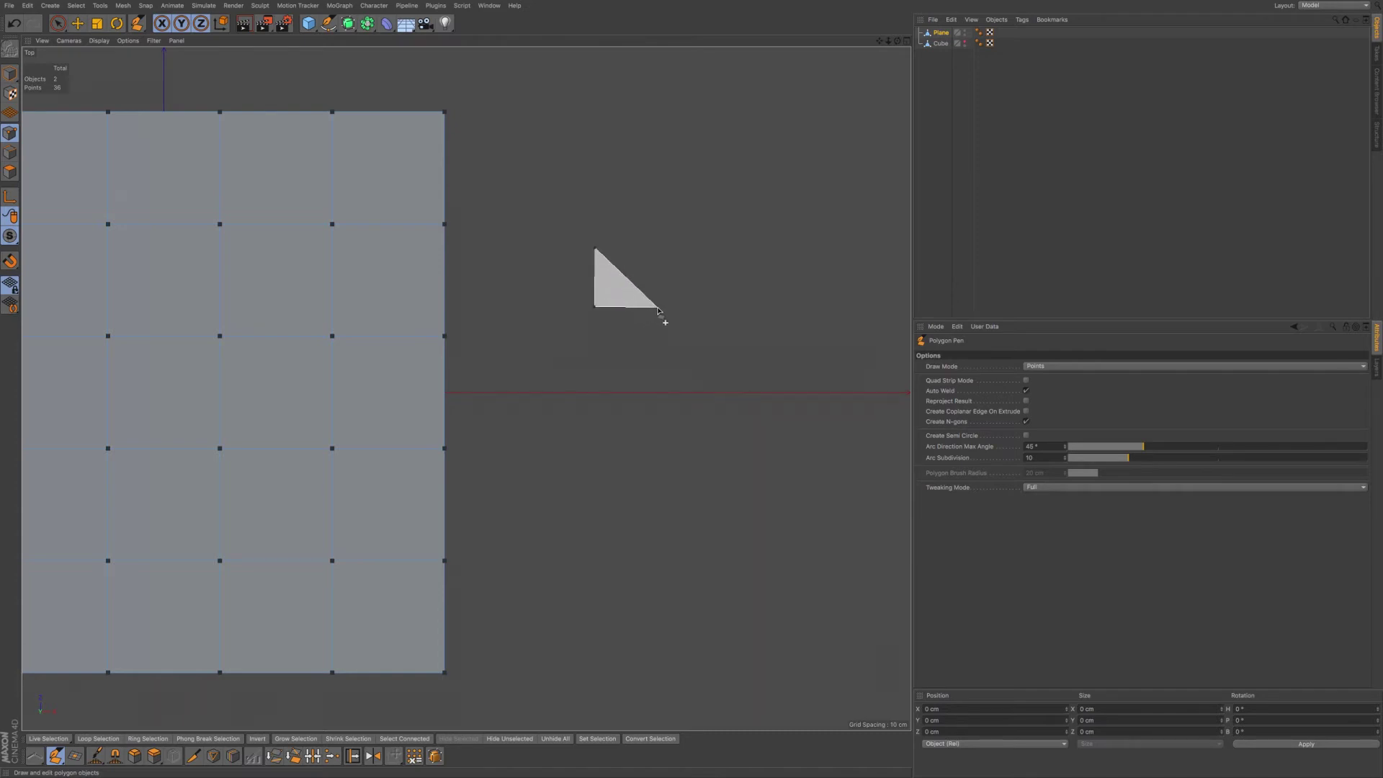
left_click(663, 309)
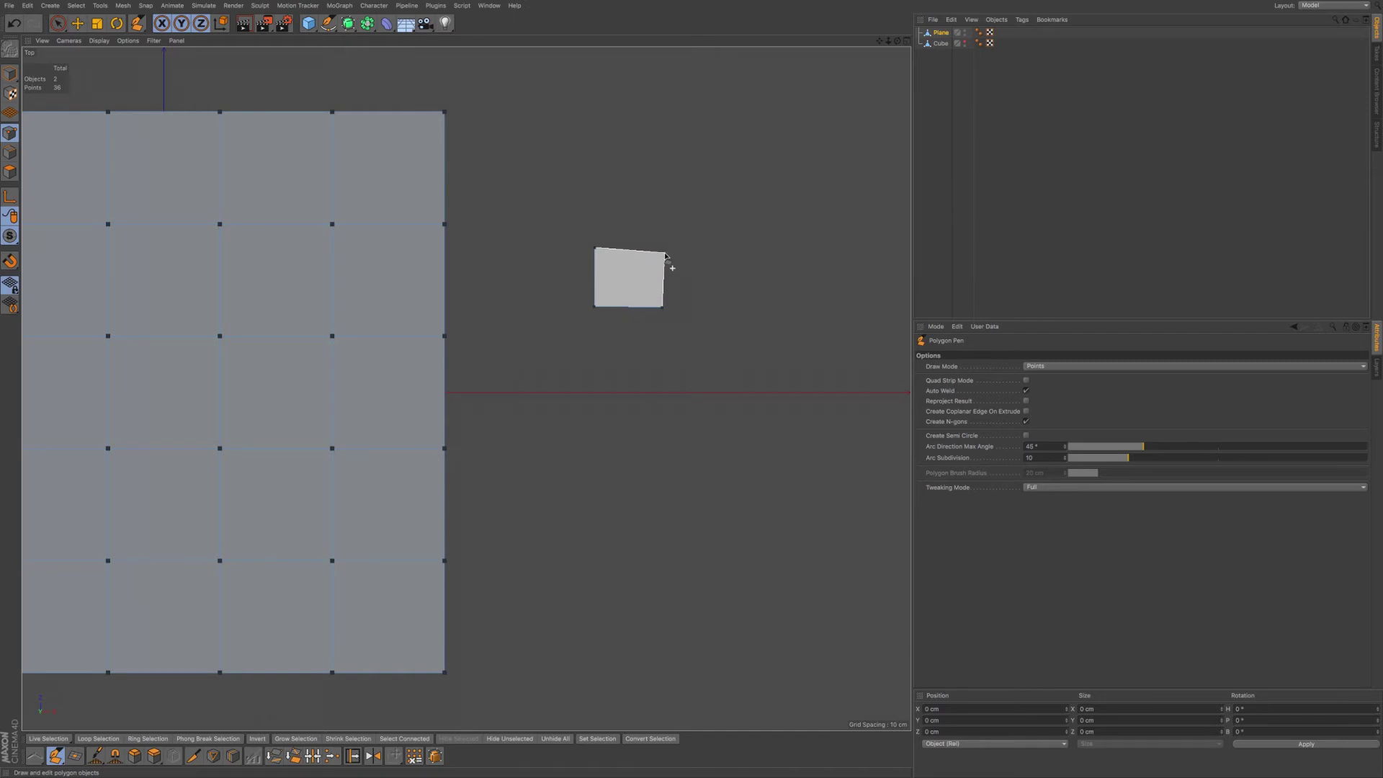
left_click(663, 247)
left_click(596, 249)
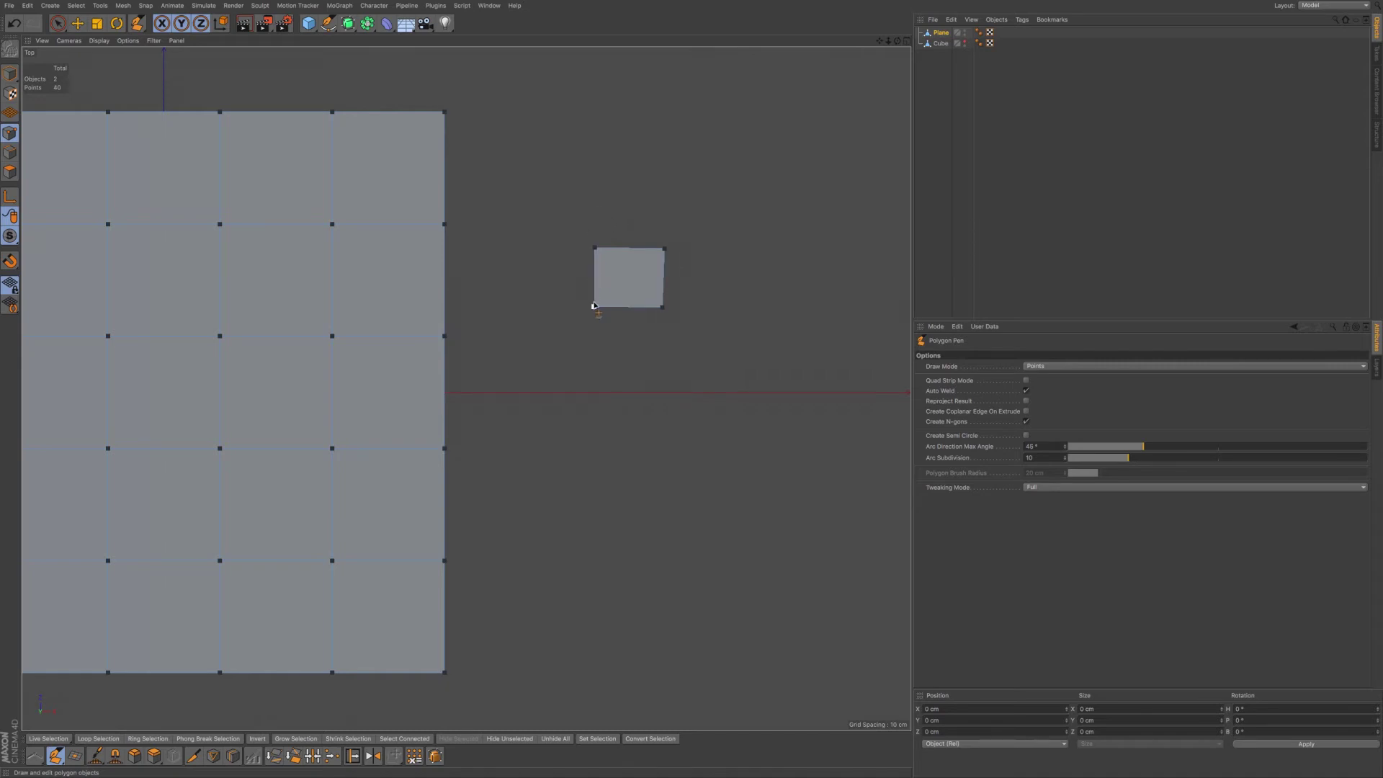
left_click(1045, 368)
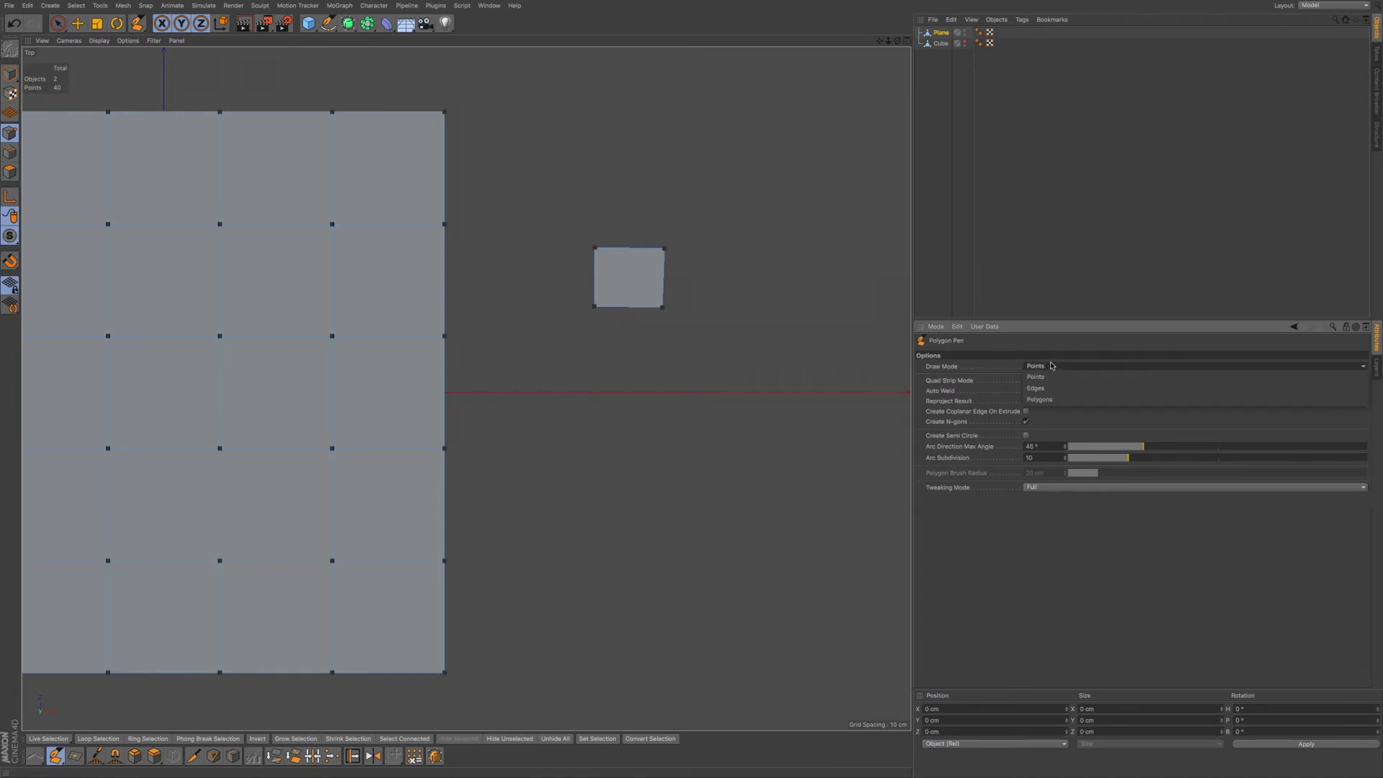
left_click(1051, 366)
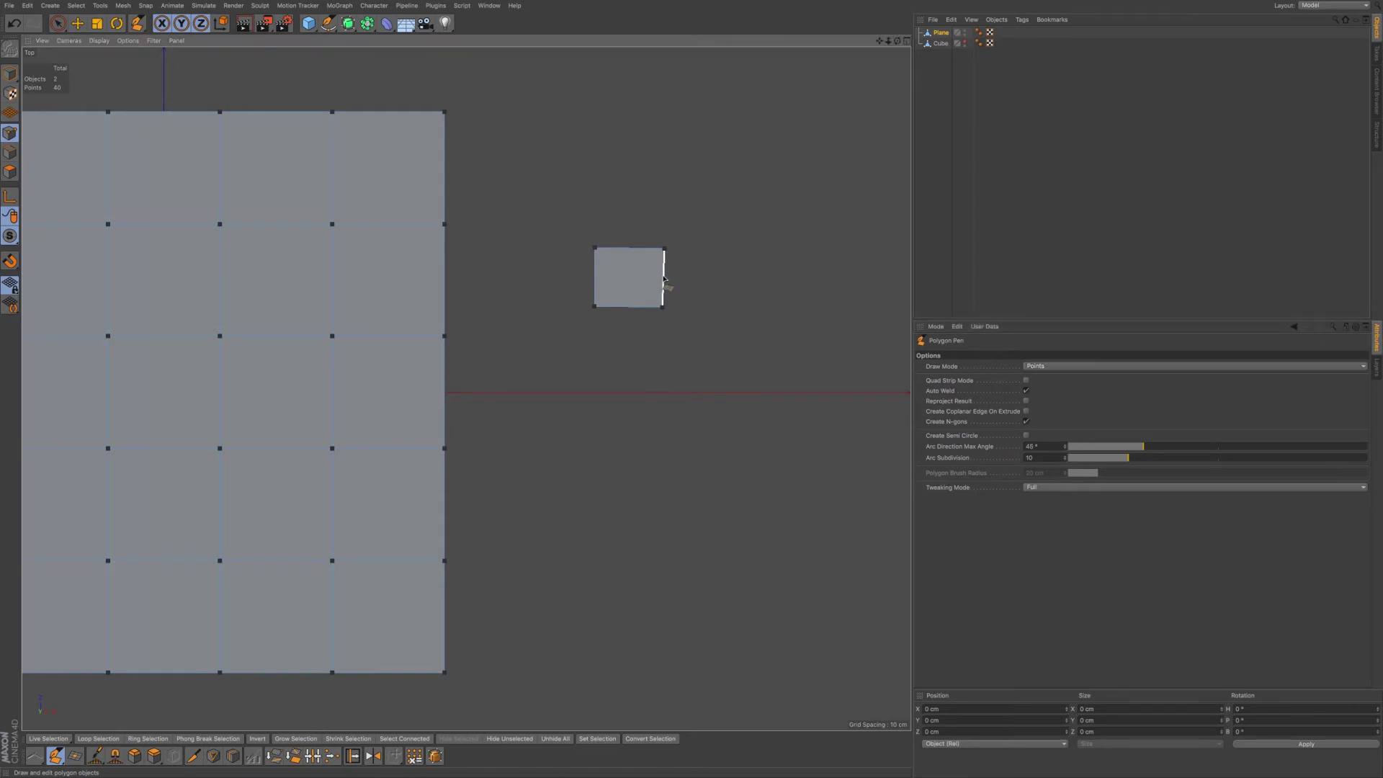
- Extrude square polygons right, down and right again from the square's edges into a six-quad zigzag
left_click_drag(663, 279, 746, 278, "ctrl")
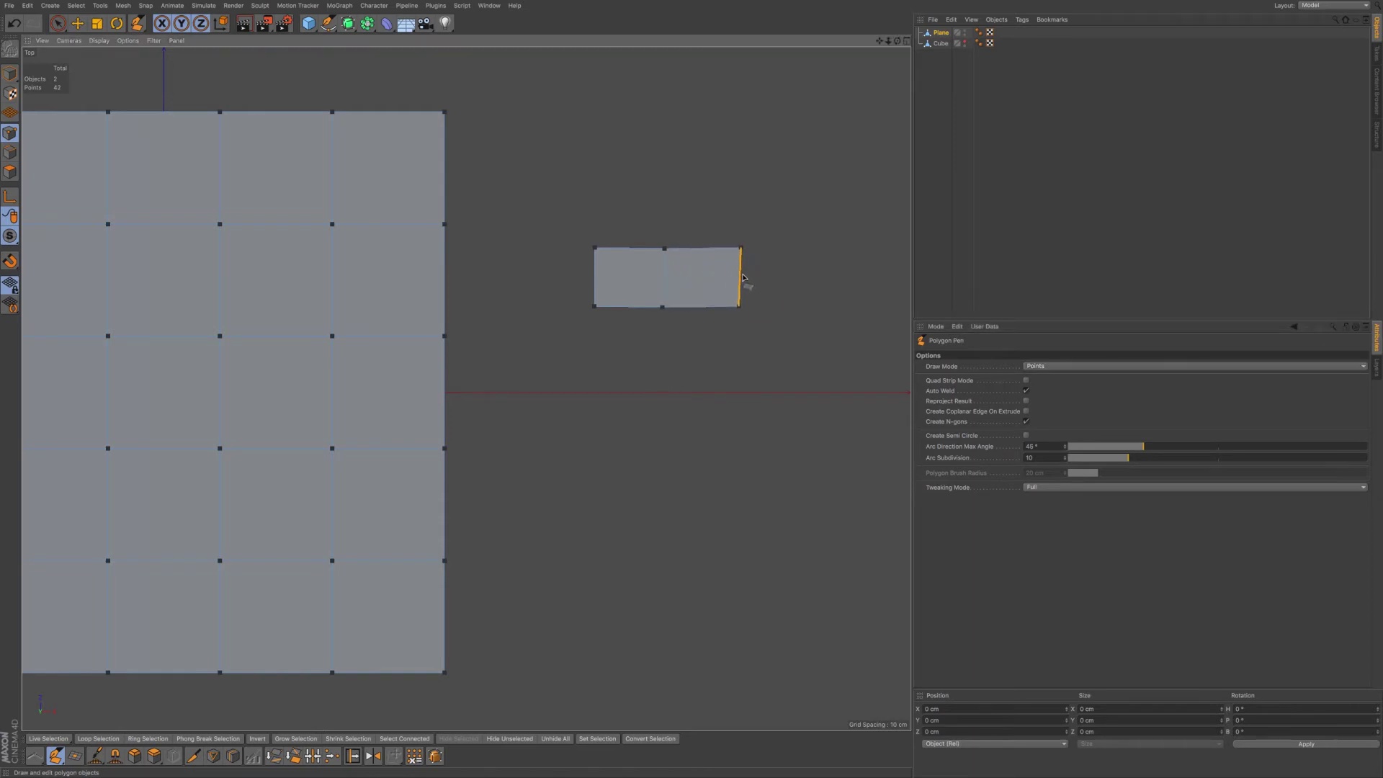
middle_click_drag(734, 280, 682, 299)
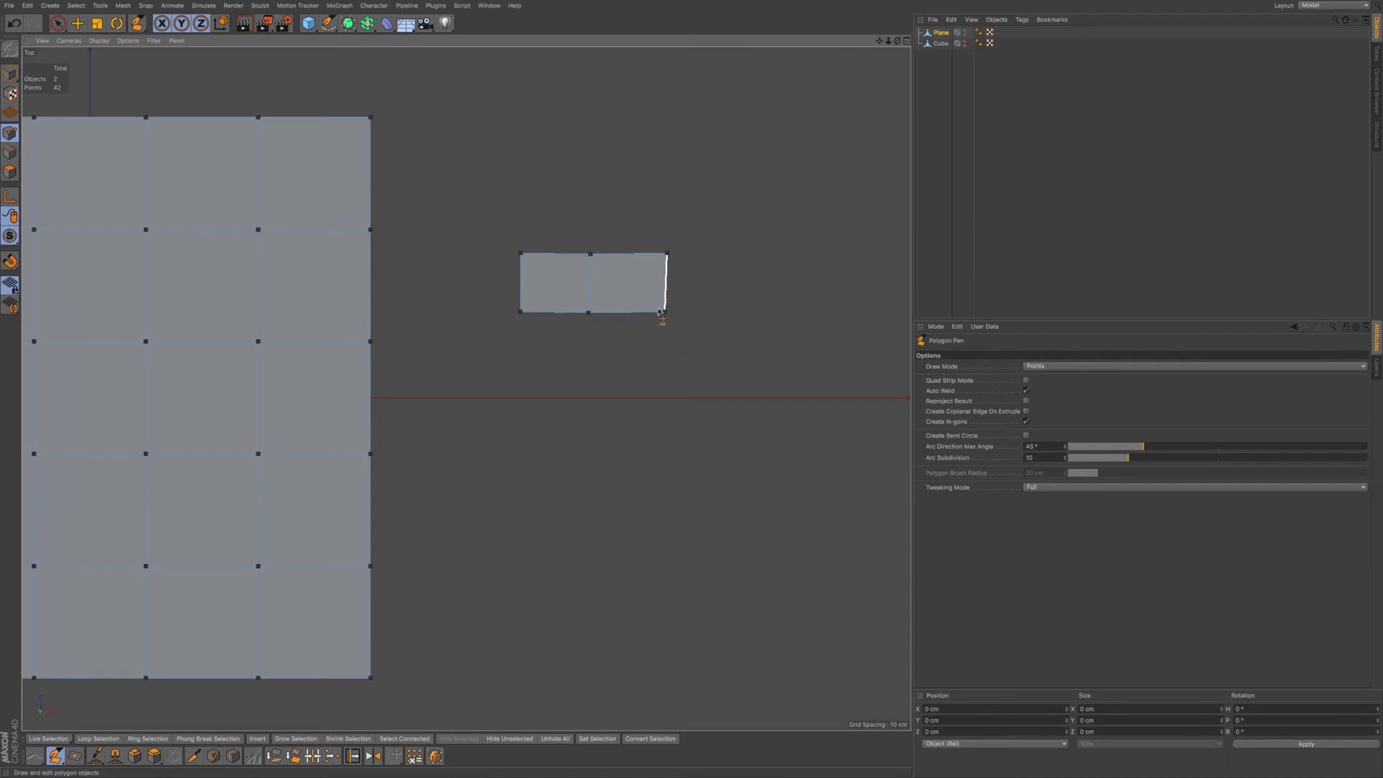
left_click_drag(639, 316, 751, 416, "ctrl")
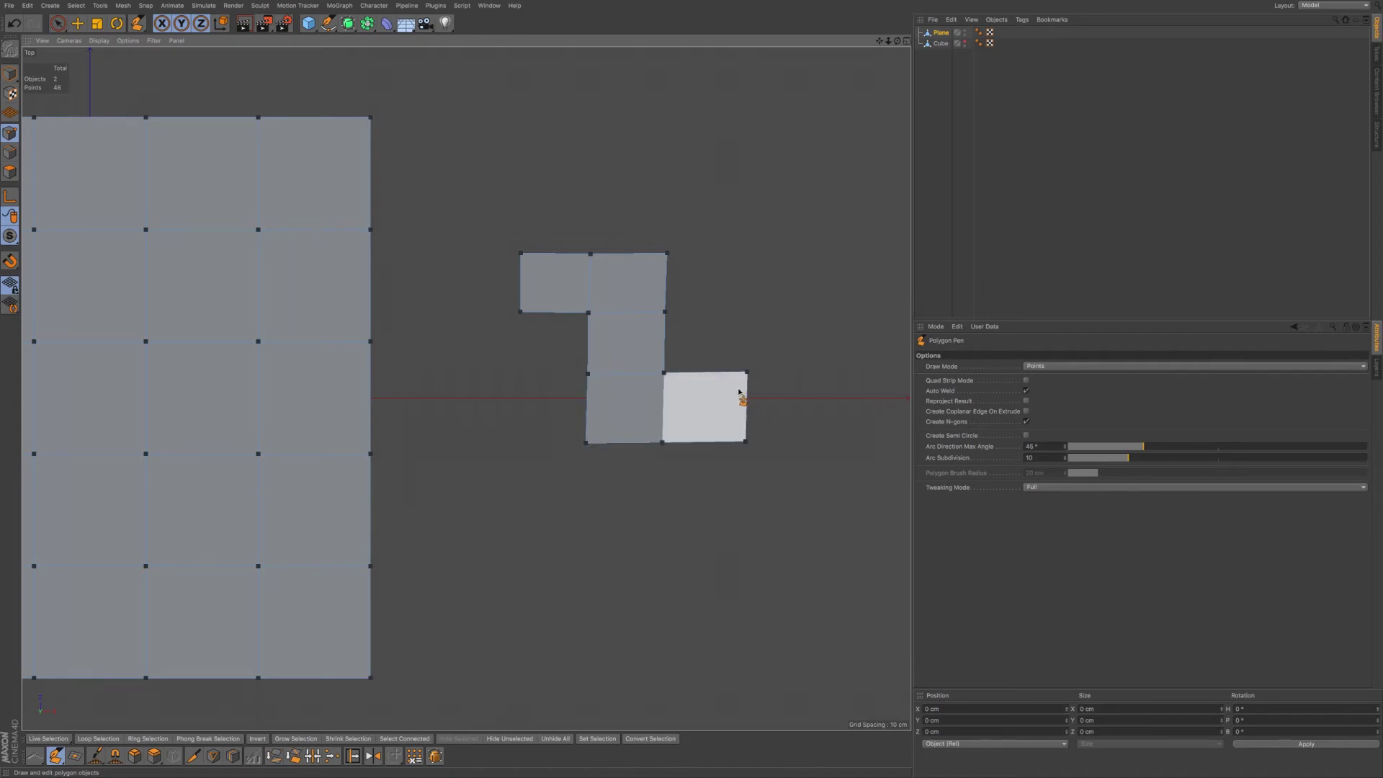
middle_click_drag(742, 393, 655, 411, "alt")
left_click_drag(653, 409, 736, 407, "ctrl")
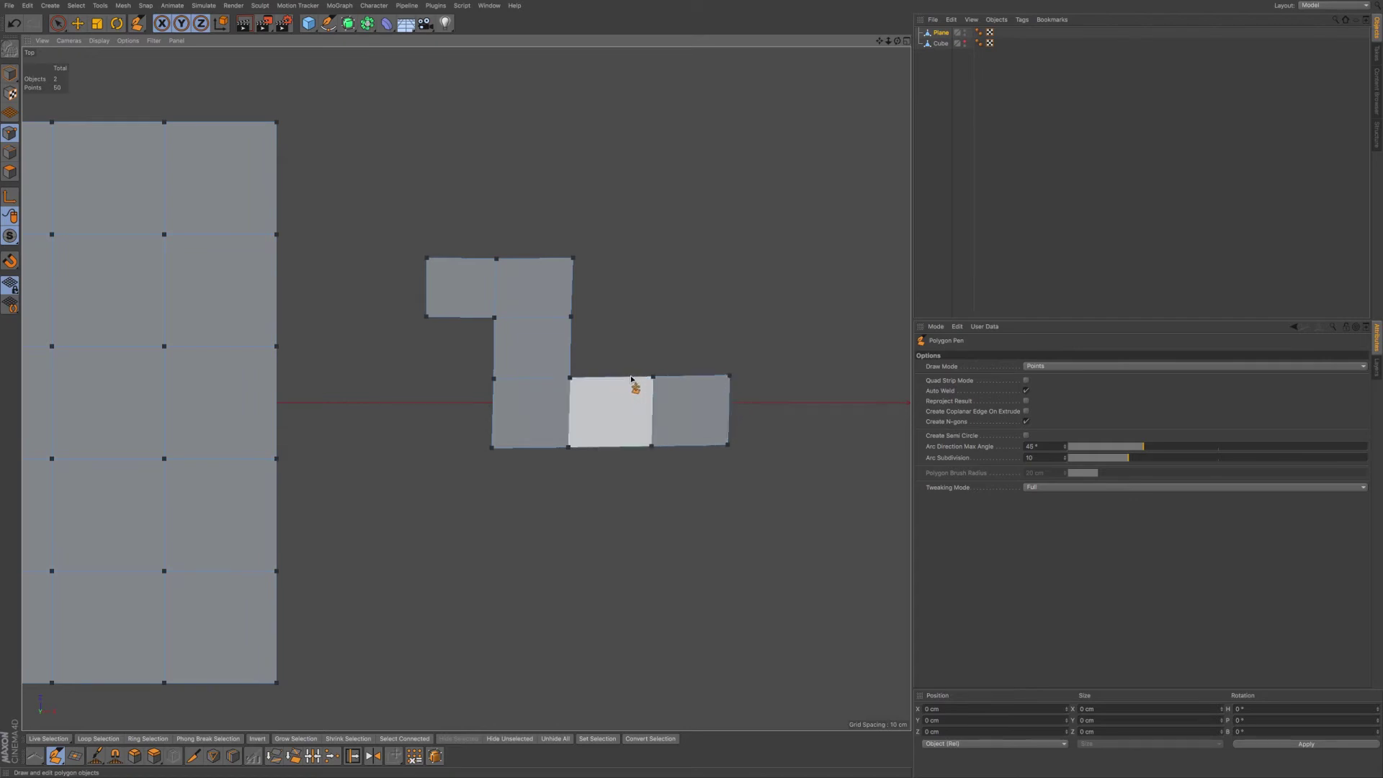
mouse_move(629, 378)
left_mouse_down("ctrl")
mouse_move(634, 353)
mouse_move(628, 380)
left_mouse_up("ctrl")
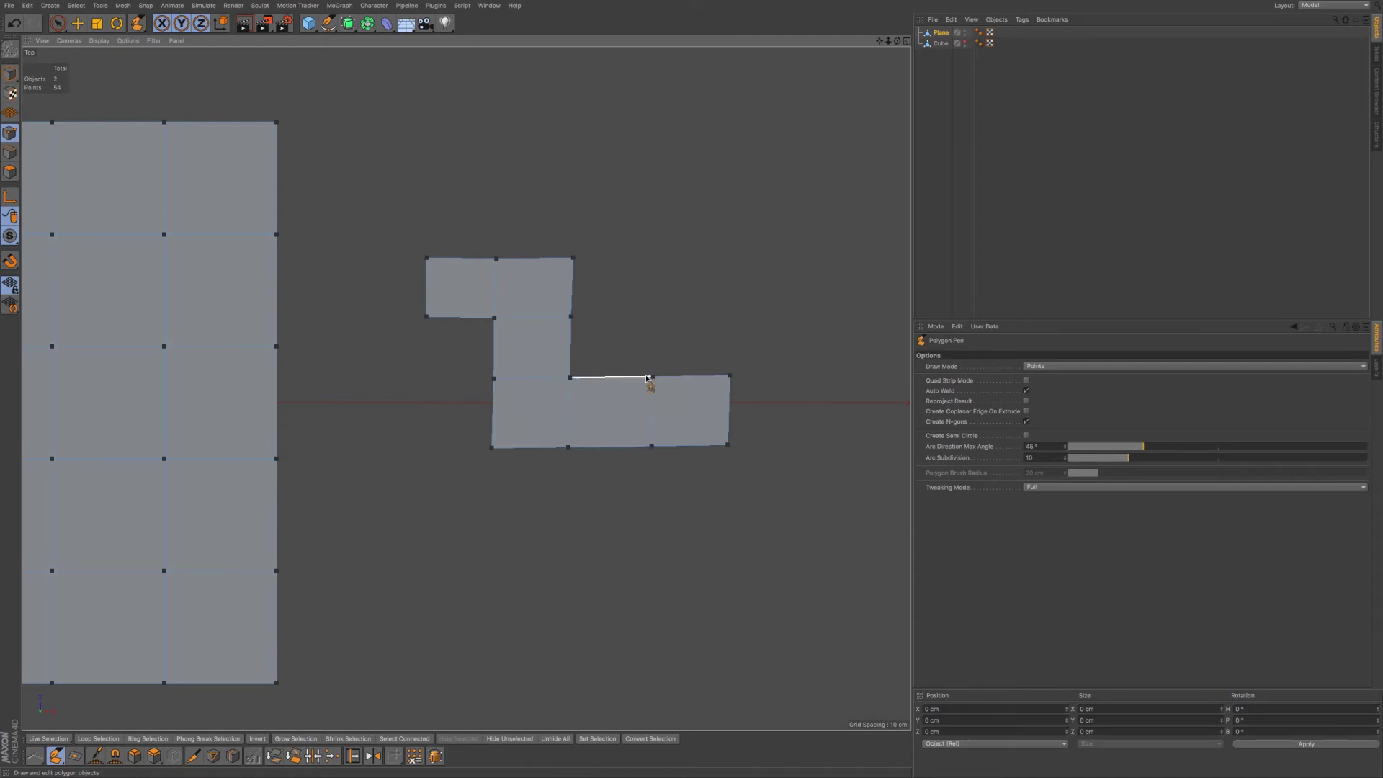
- Extrude a slanted polygon up from the middle square's top edge, weld one corner, and pull the other inward
left_click_drag(646, 378, 670, 315, "ctrl")
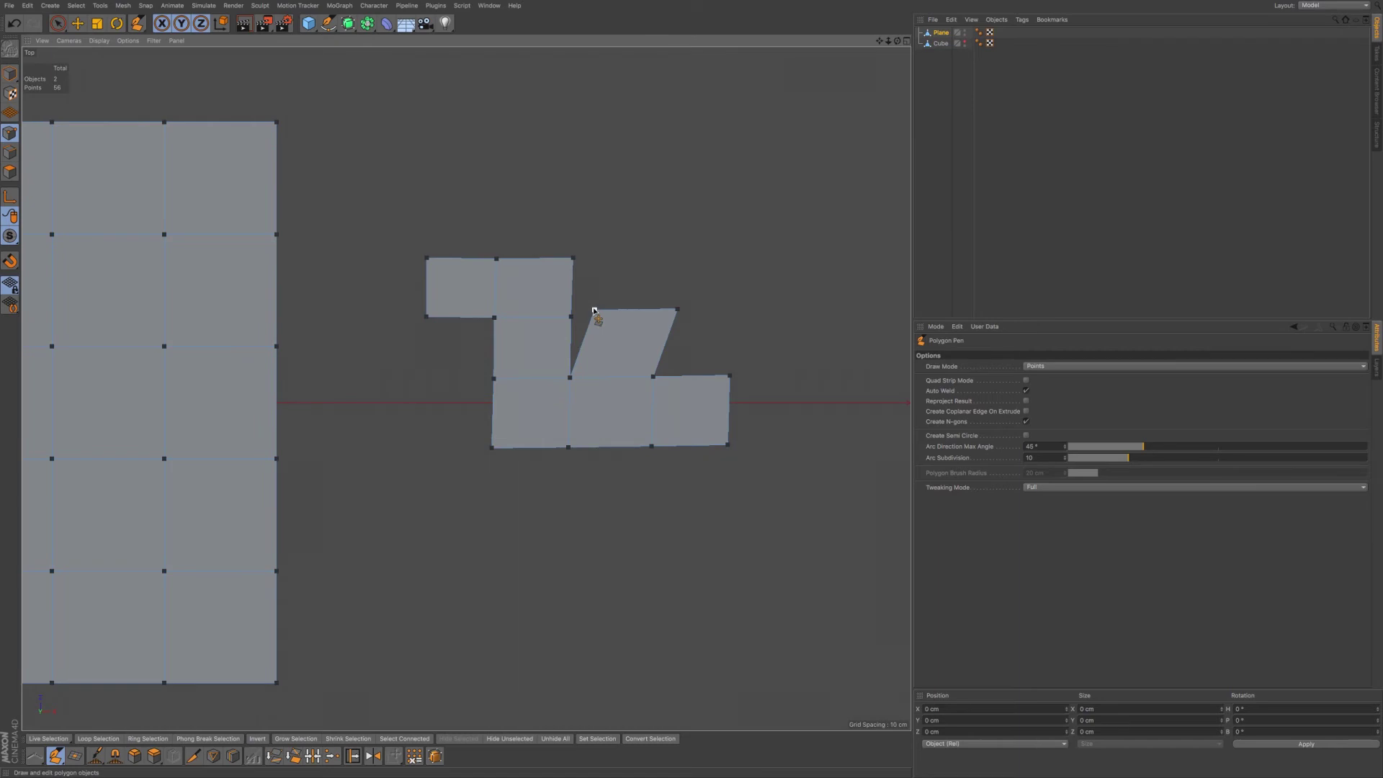
left_click_drag(593, 313, 572, 317)
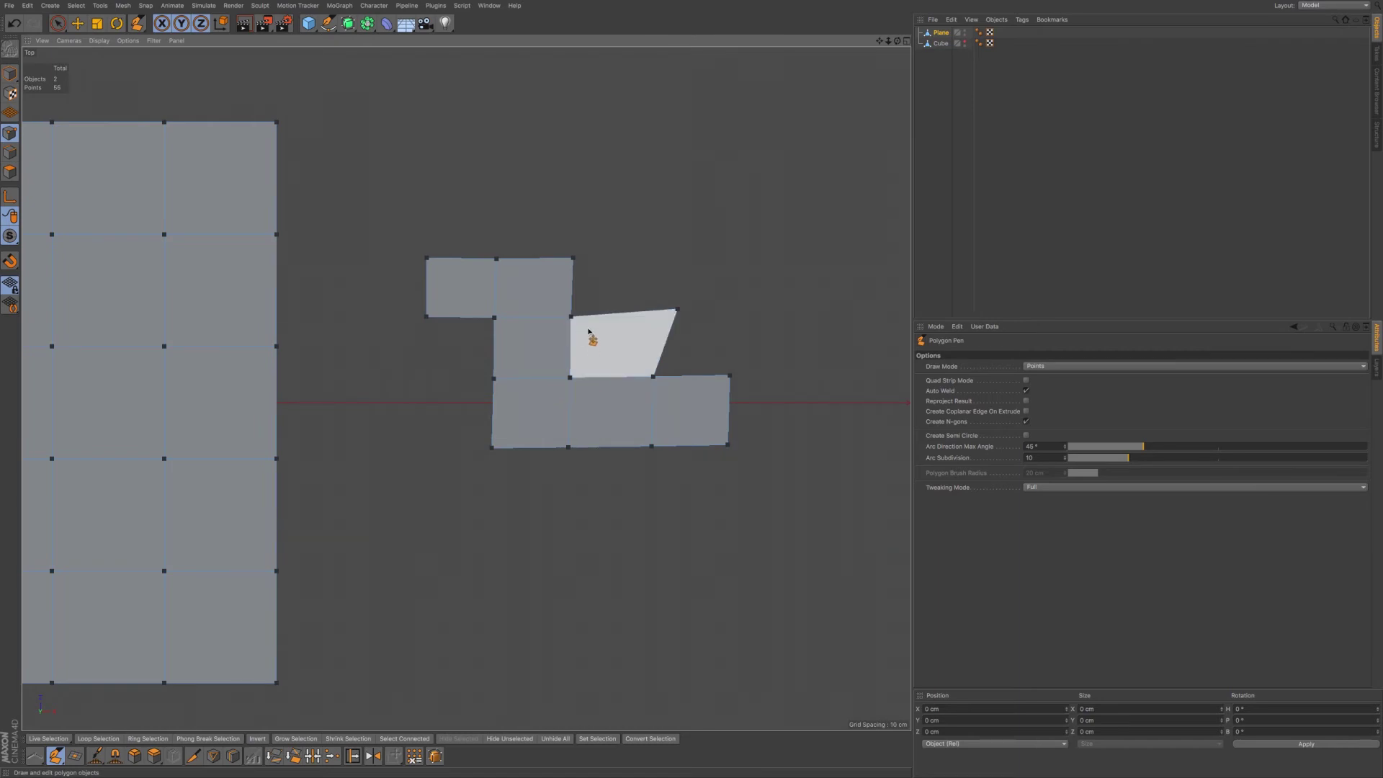
left_click(570, 318)
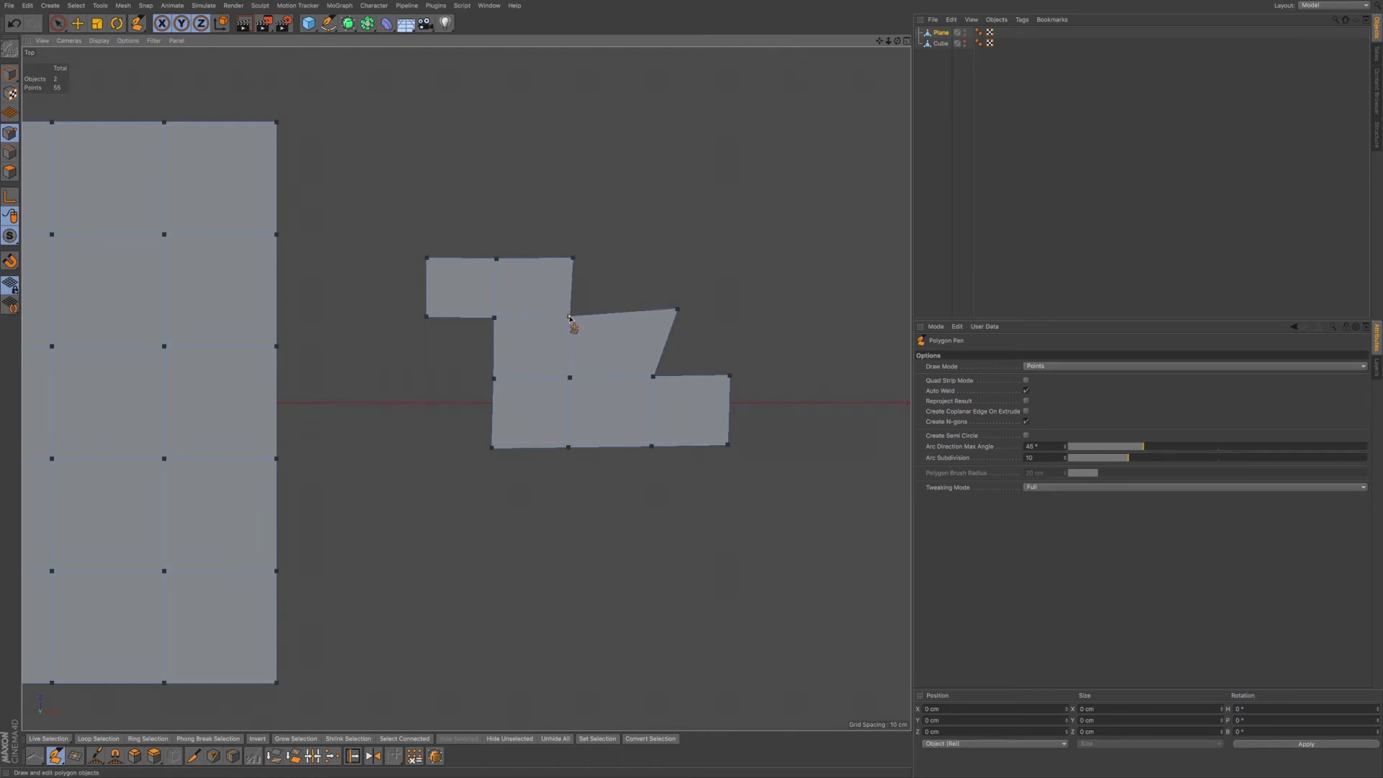
left_click_drag(677, 310, 657, 312)
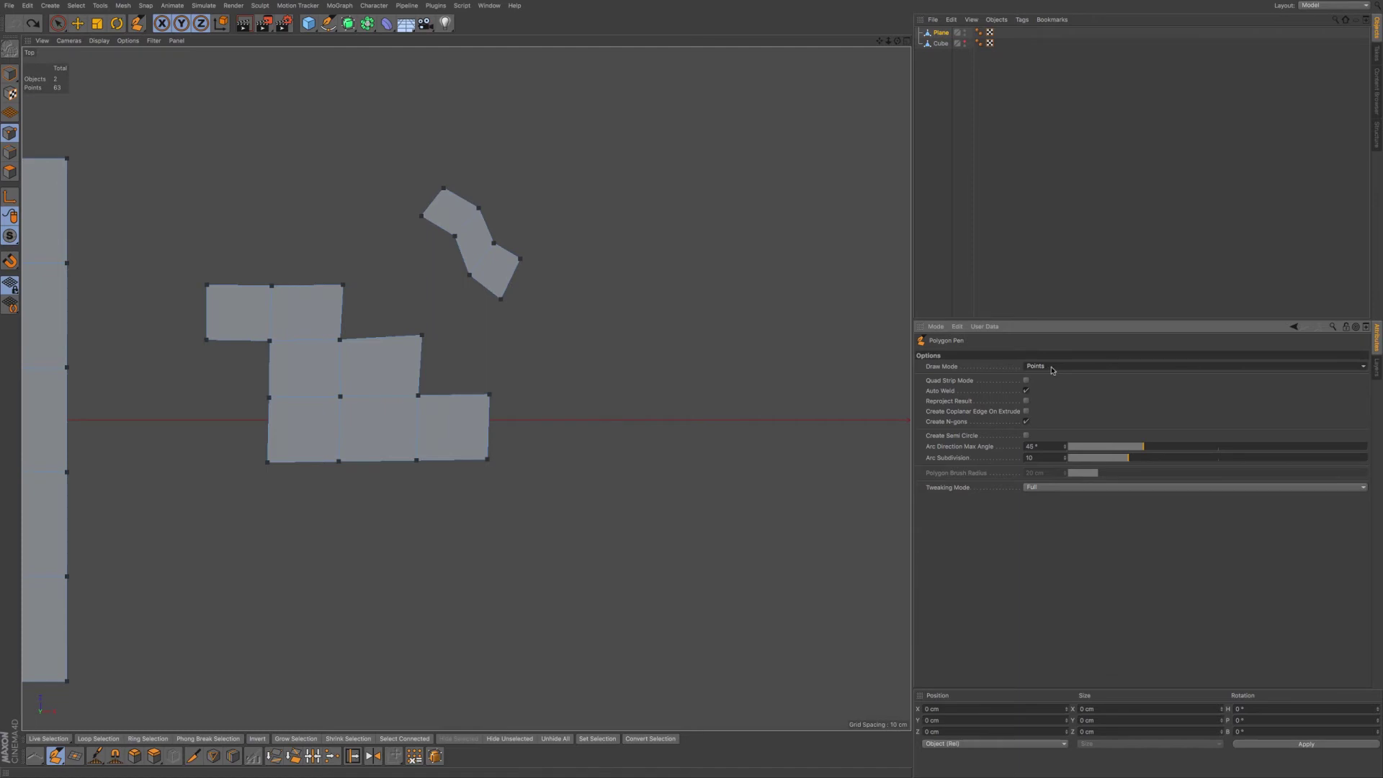
- Set the Polygon Pen Draw Mode to Edges and draw a three-segment zigzag line right of the shapes
left_click(1057, 371)
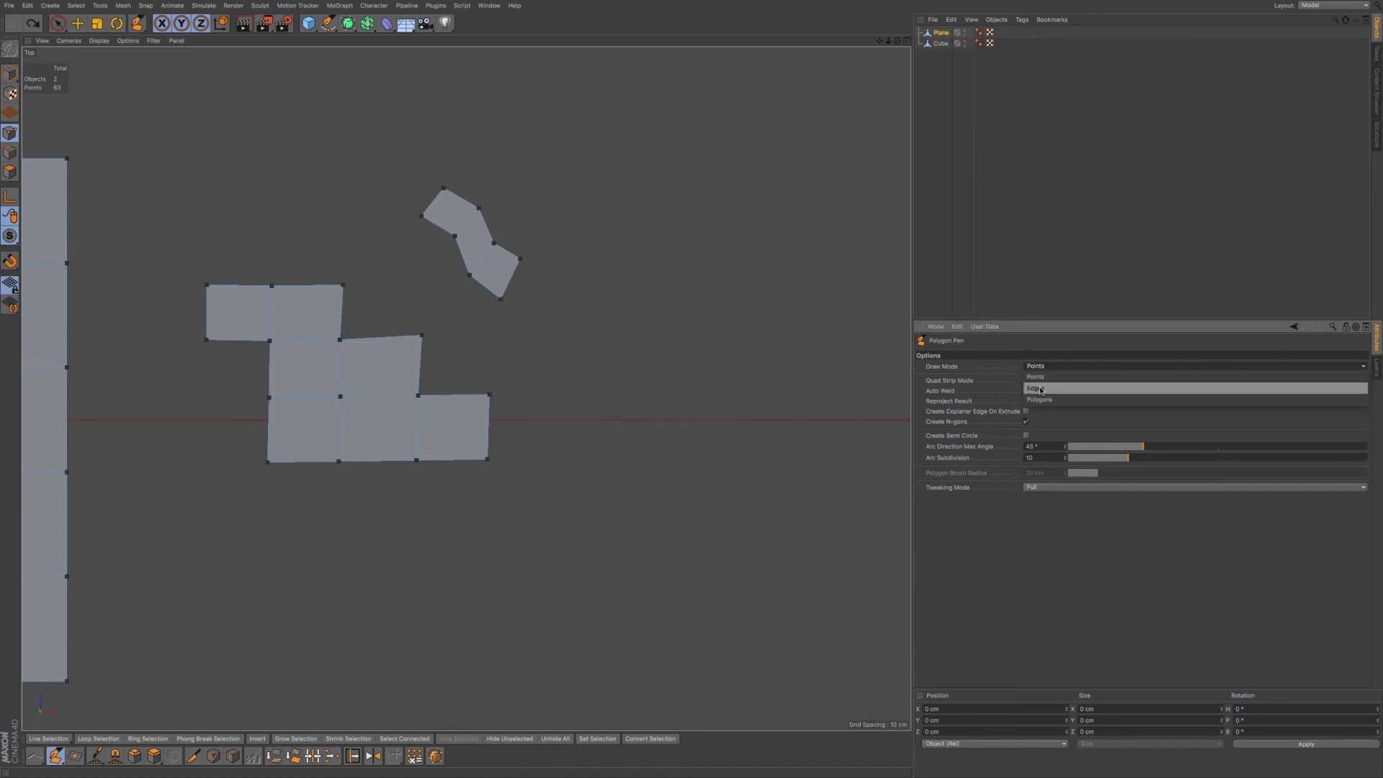
left_click(1042, 389)
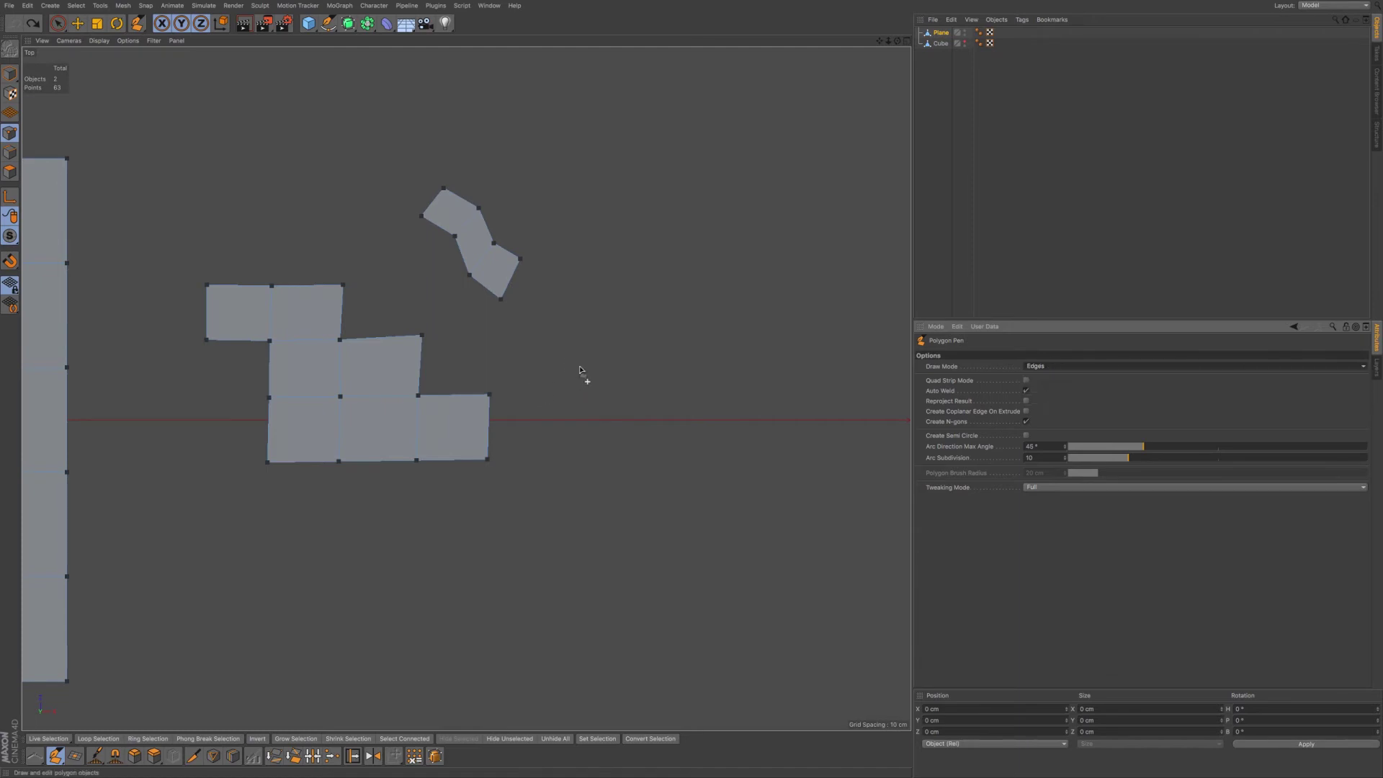
left_click_drag(587, 337, 623, 376)
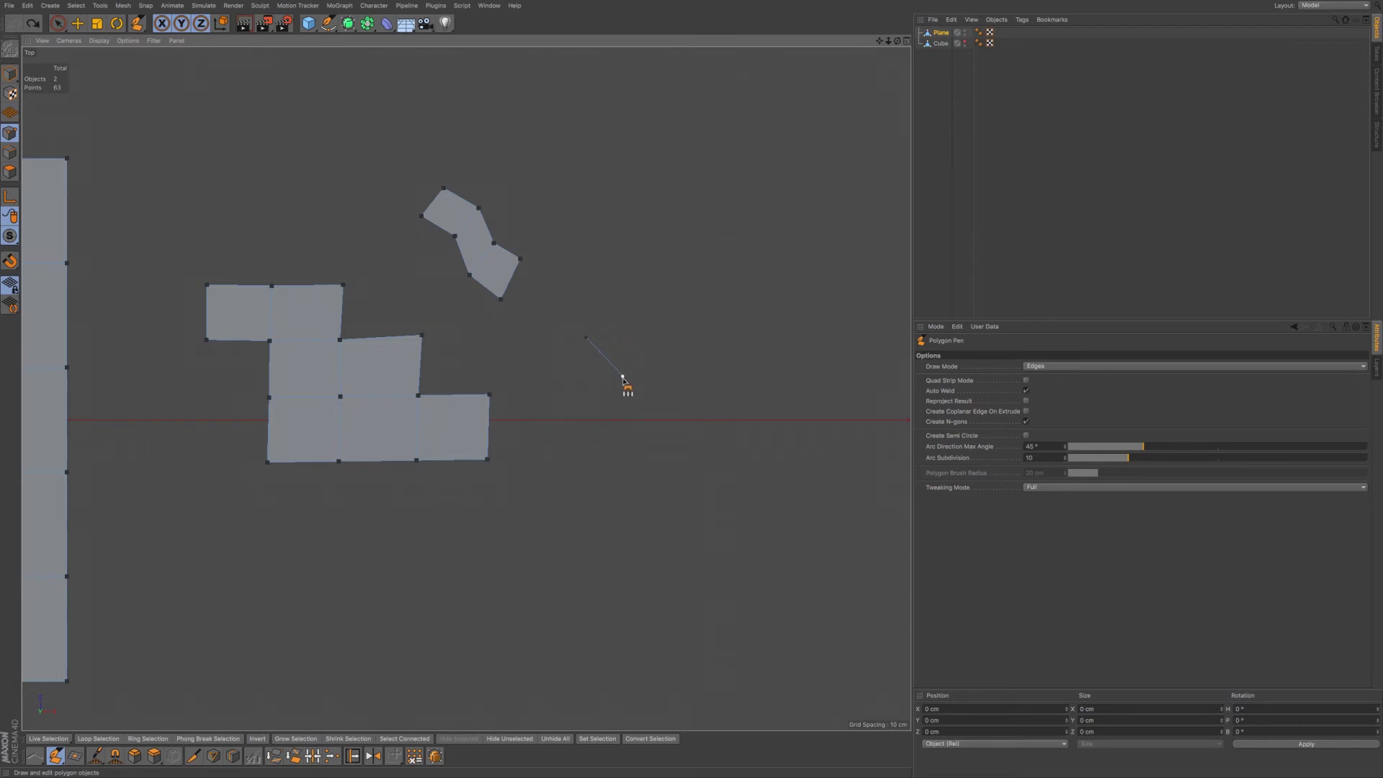
left_click_drag(624, 377, 626, 432)
left_click_drag(627, 433, 673, 467)
- Select Cube, switch to Live Selection, reselect Plane, and return to the Polygon Pen
left_click(942, 44)
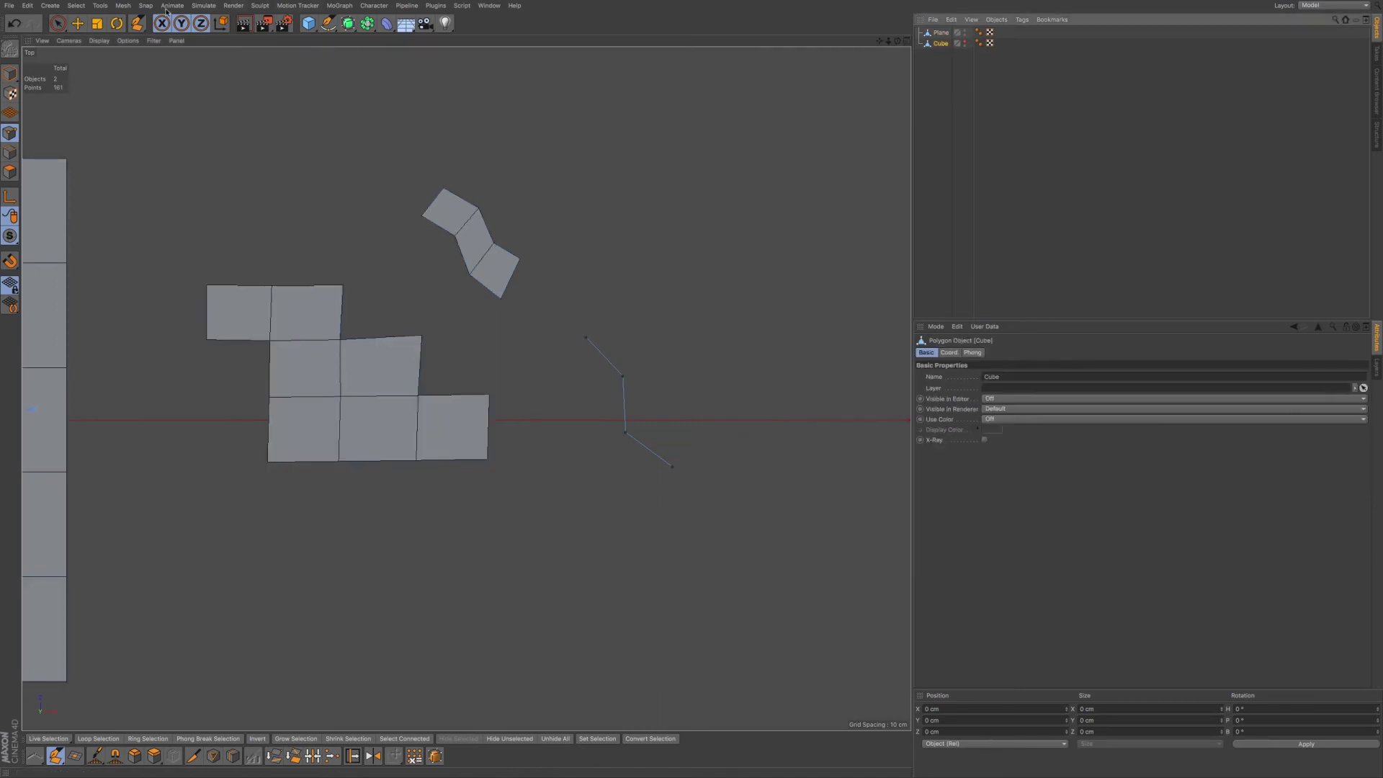
left_click(58, 23)
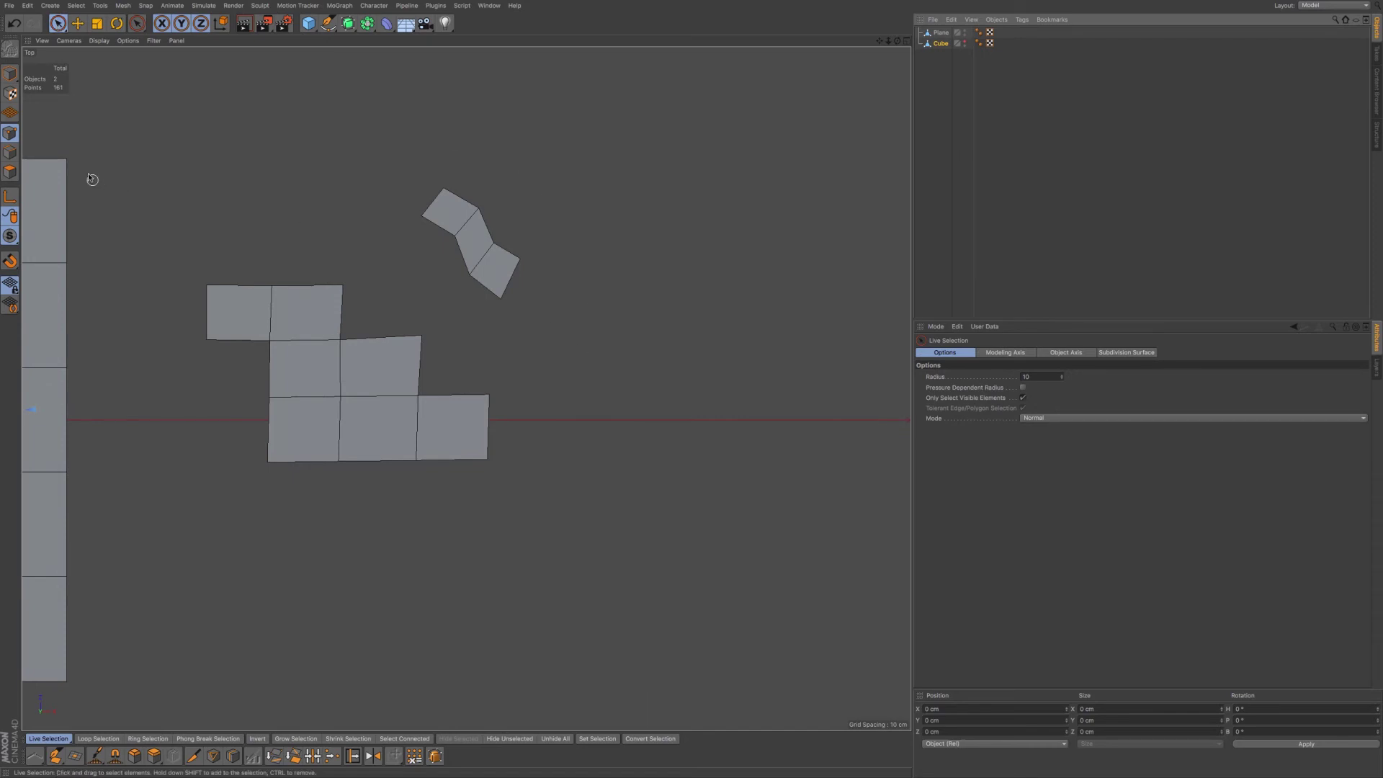
left_click(941, 33)
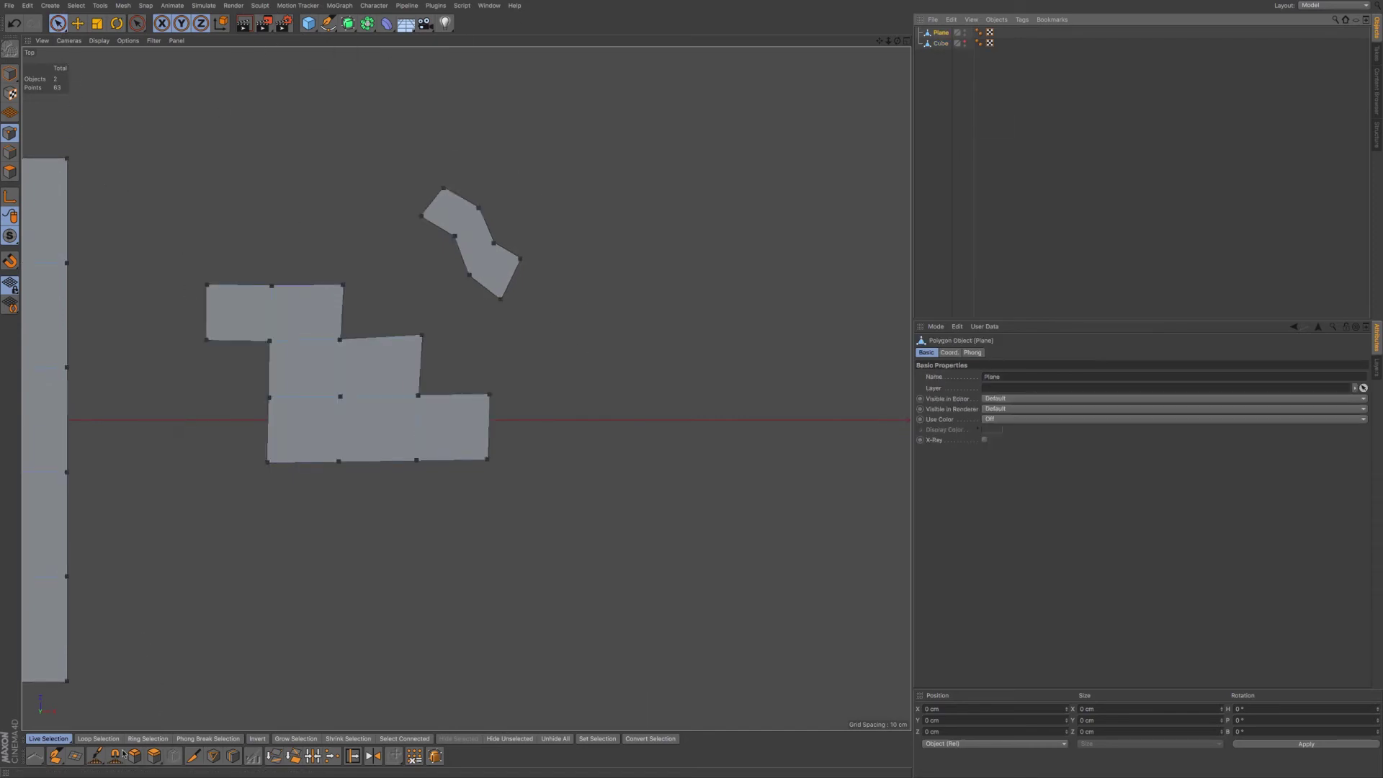
left_click(56, 755)
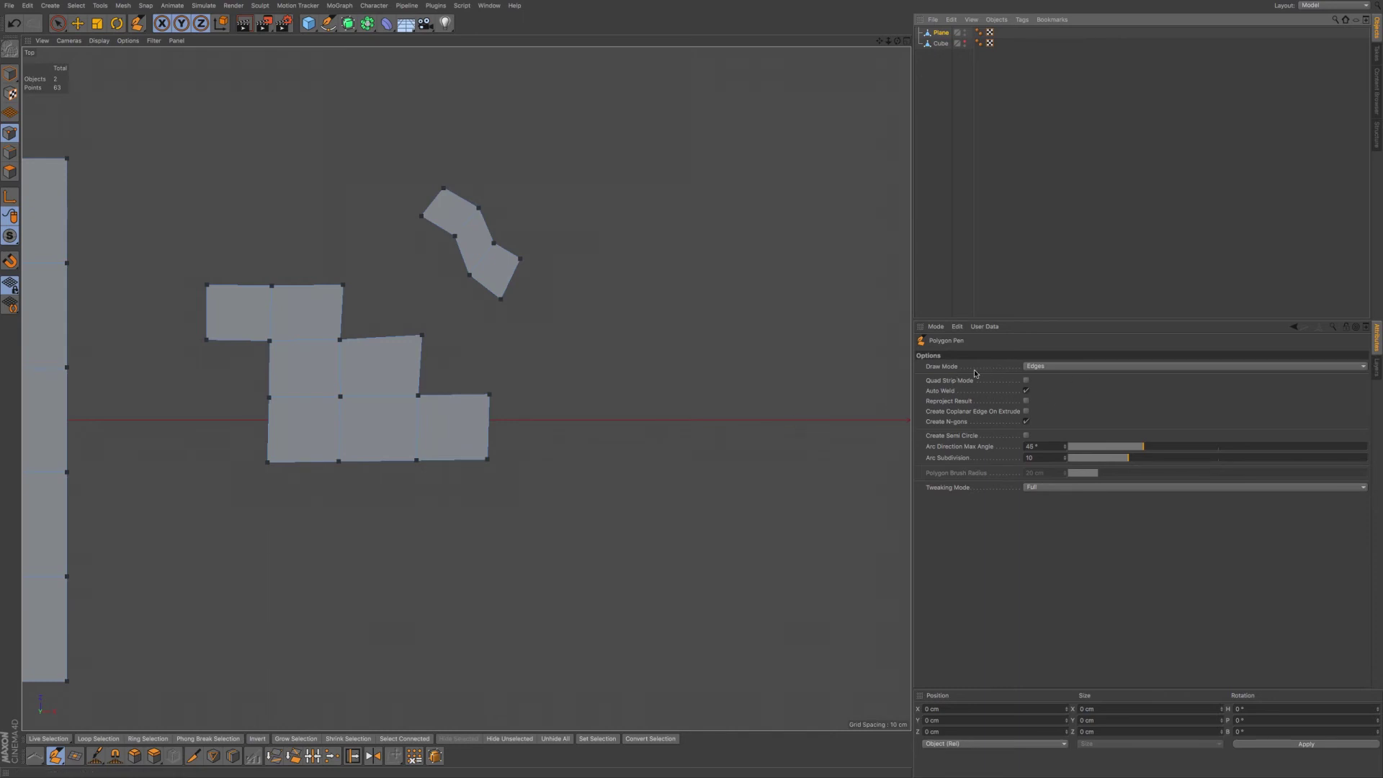
- Draw a two-edge chain running down right of the shapes
left_click(610, 306)
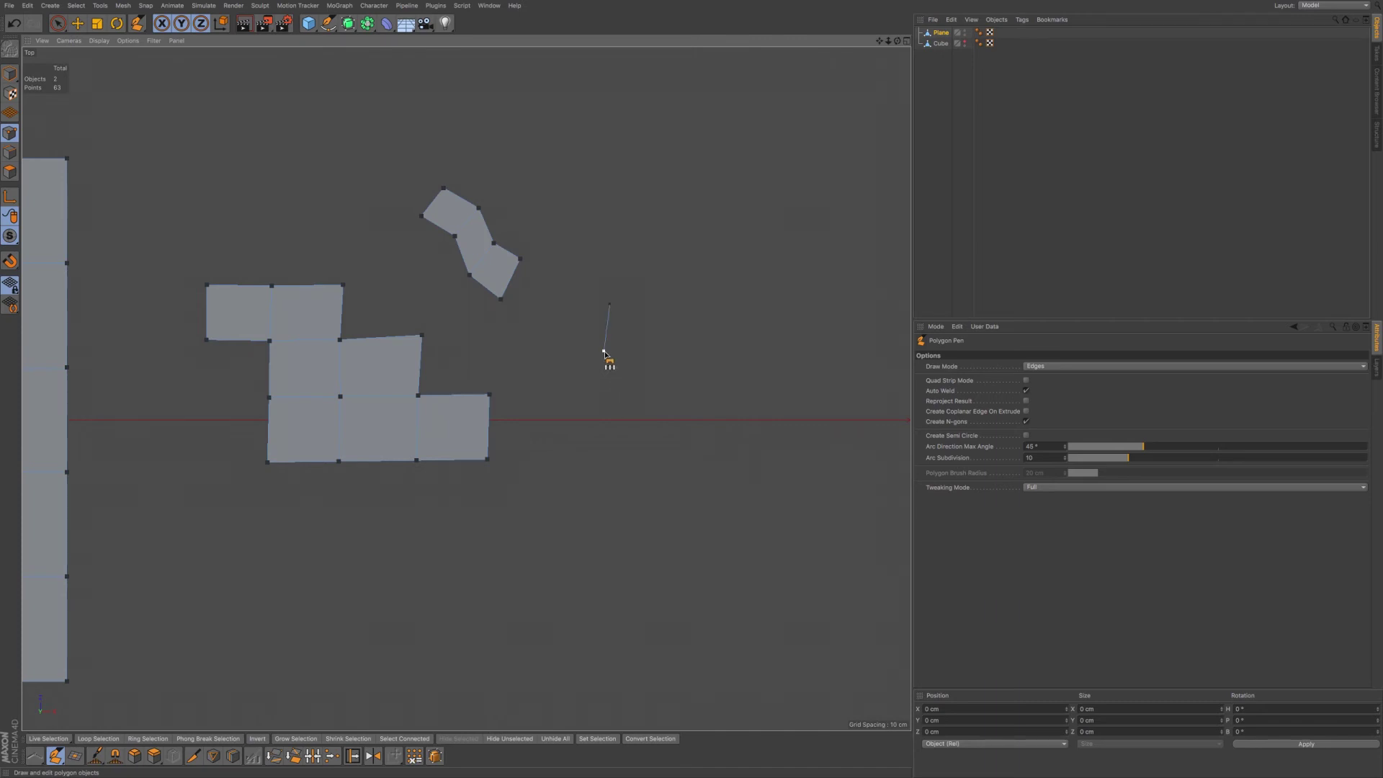
left_click(654, 372)
left_click(654, 372)
left_click(656, 410)
- Draw a second edge chain beside it and bridge the edges into new quads
left_click_drag(685, 294, 684, 332)
left_click(684, 332)
left_click_drag(715, 343, 715, 391)
left_click_drag(607, 330, 684, 312, "ctrl")
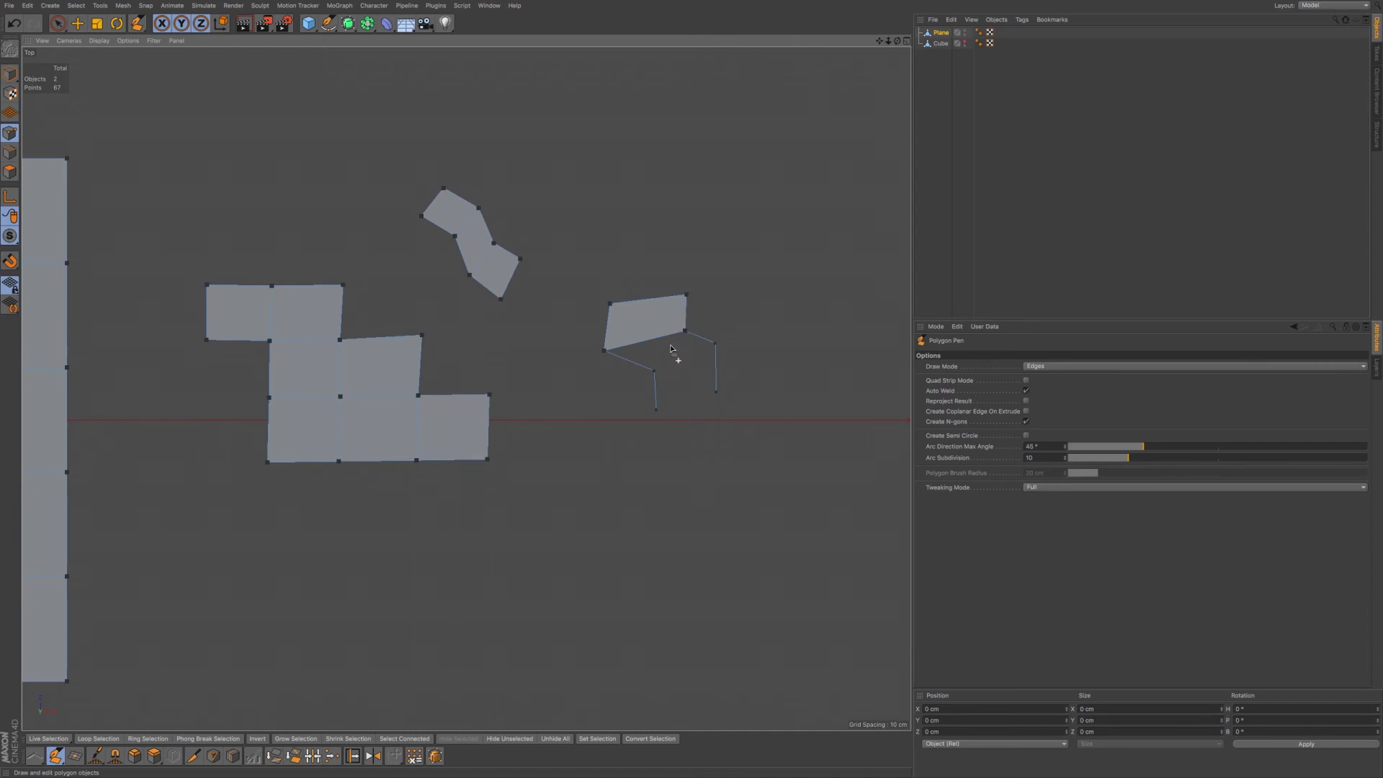
left_click_drag(634, 366, 710, 349, "ctrl")
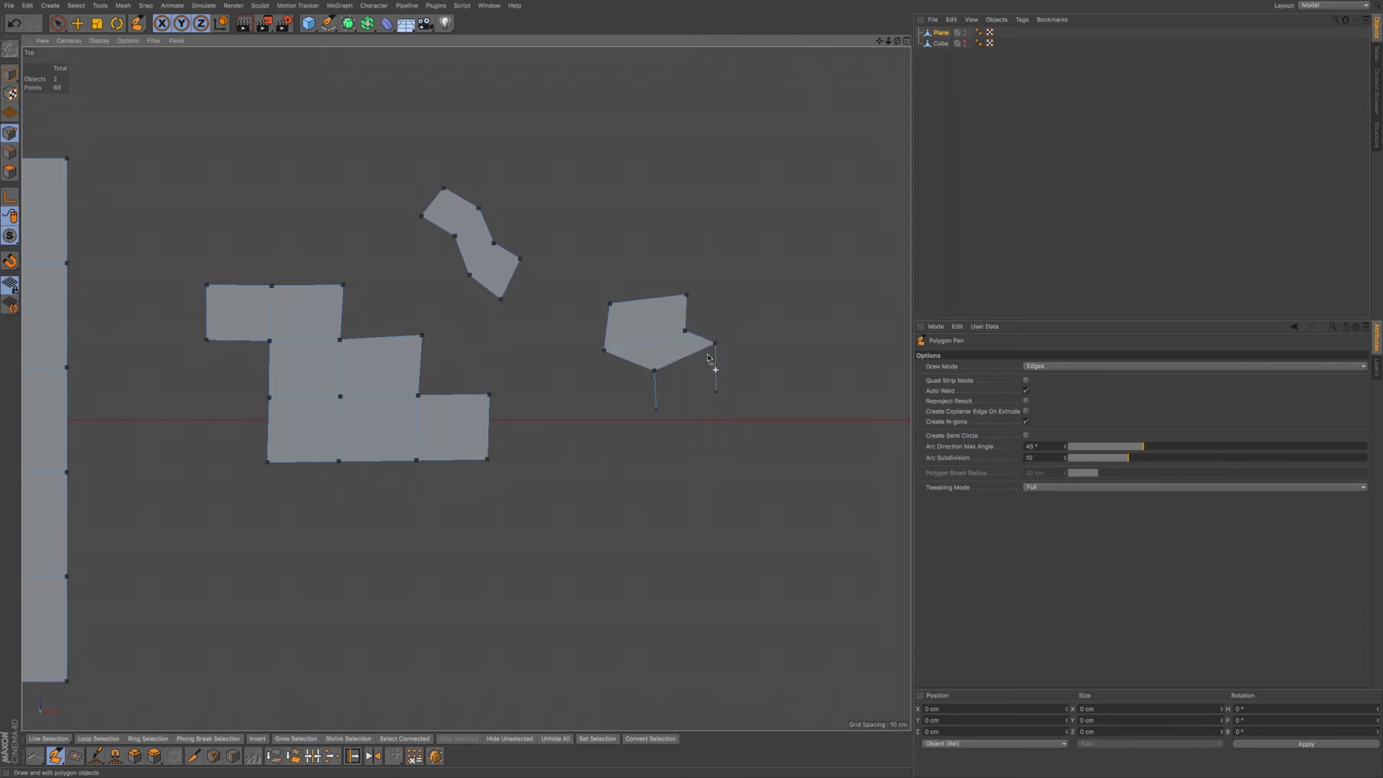
- Close a polygon onto the right edges, lower its bottom vertex, and pull three new polygons from its edges
left_click_drag(655, 392, 717, 378, "ctrl")
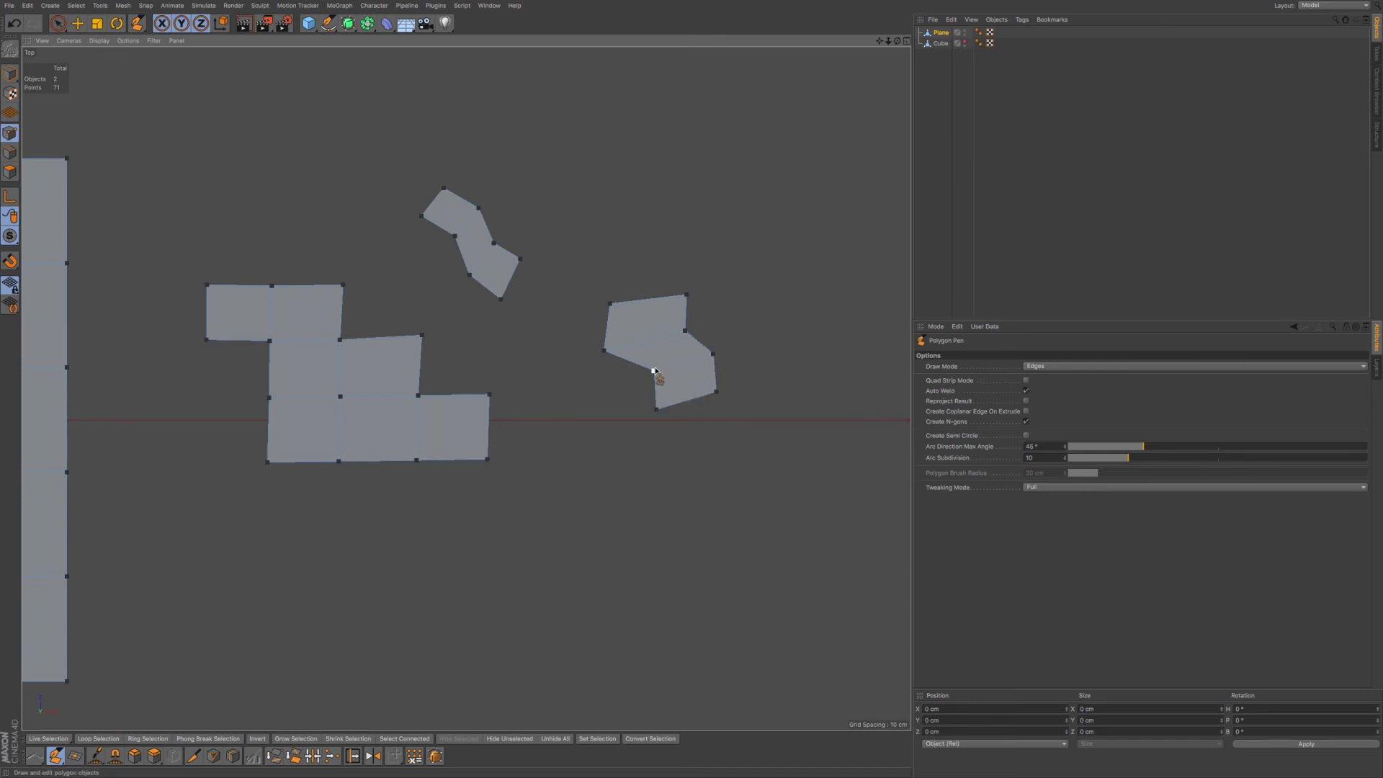
left_click_drag(656, 410, 730, 411)
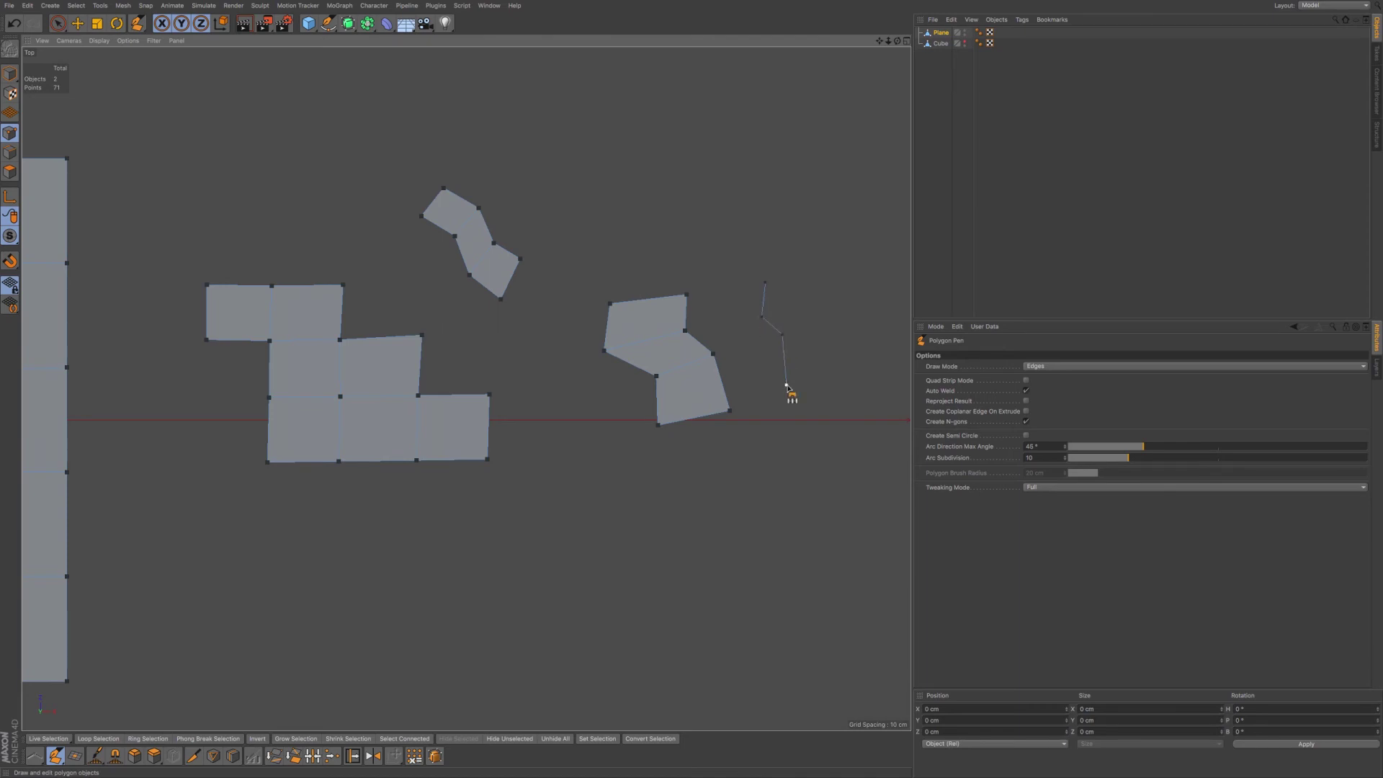
left_click_drag(689, 315, 768, 297, "ctrl")
left_click_drag(702, 348, 778, 332, "ctrl")
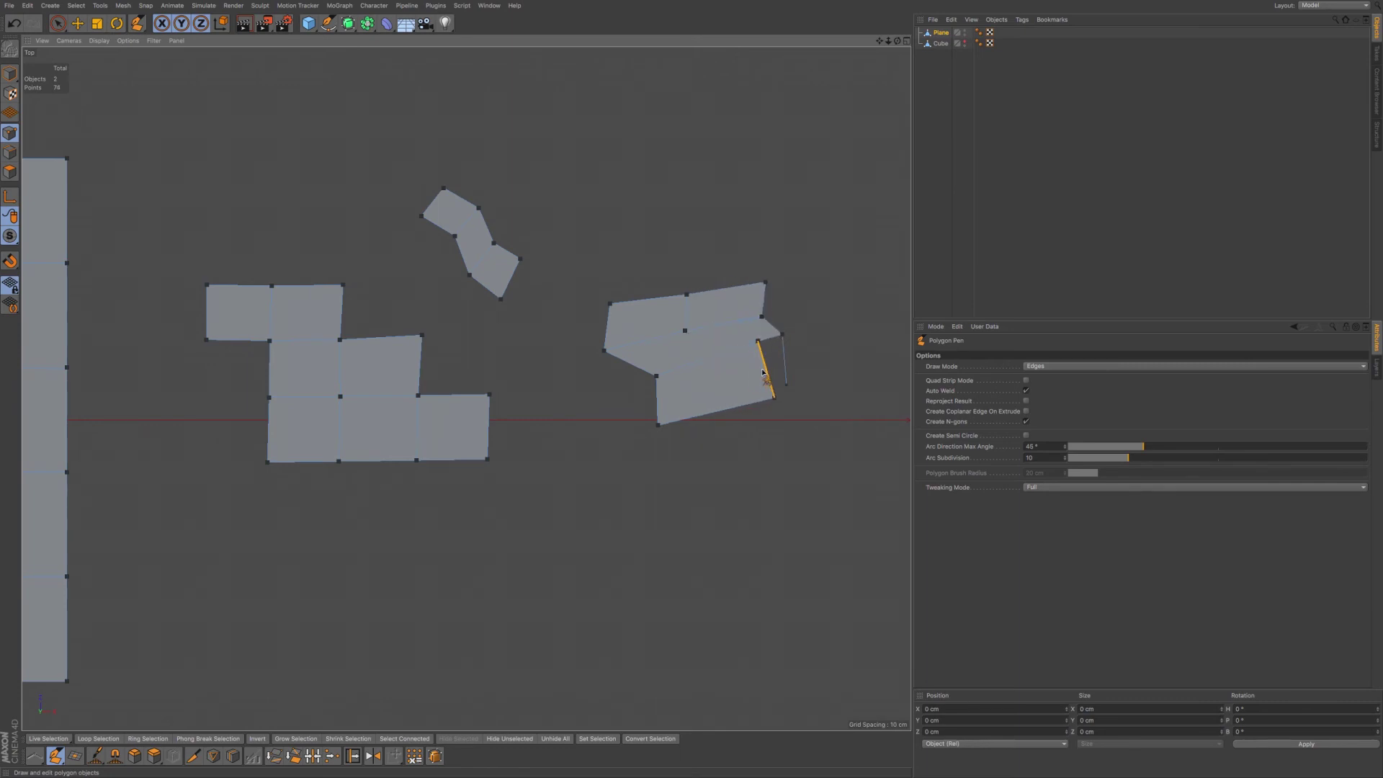
left_click_drag(722, 380, 790, 362, "ctrl")
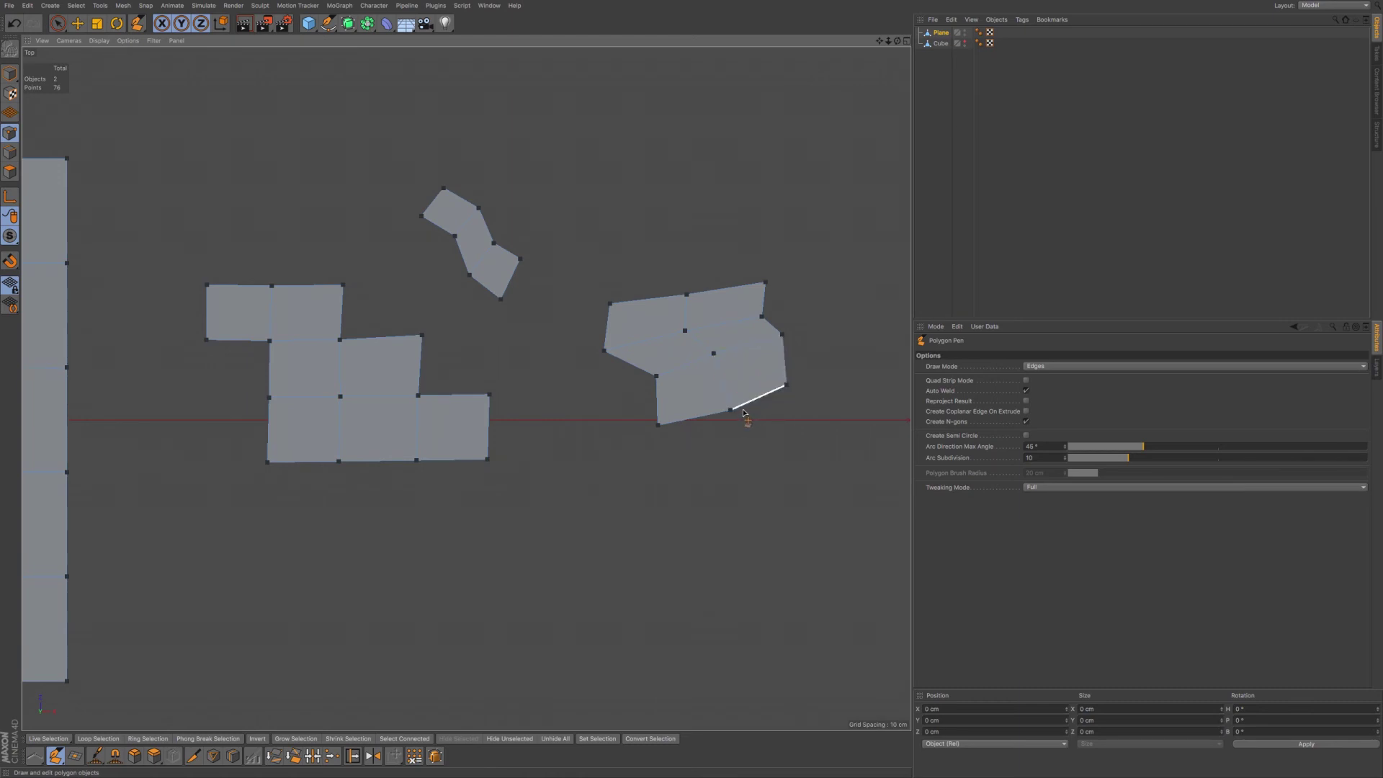
scroll(694, 392, "down", 3)
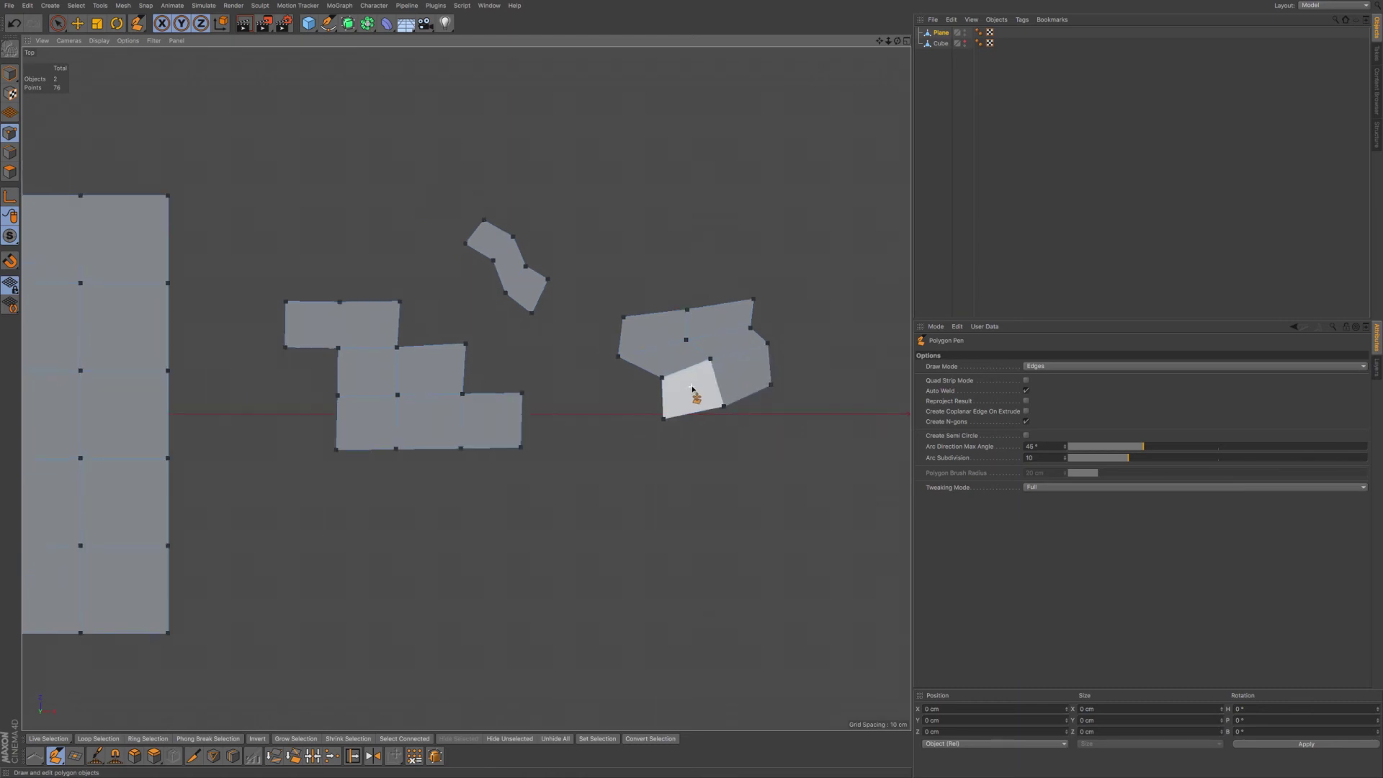
- Set Draw Mode to Polygons and brush a curved polygon strip below the shapes
left_click(1051, 366)
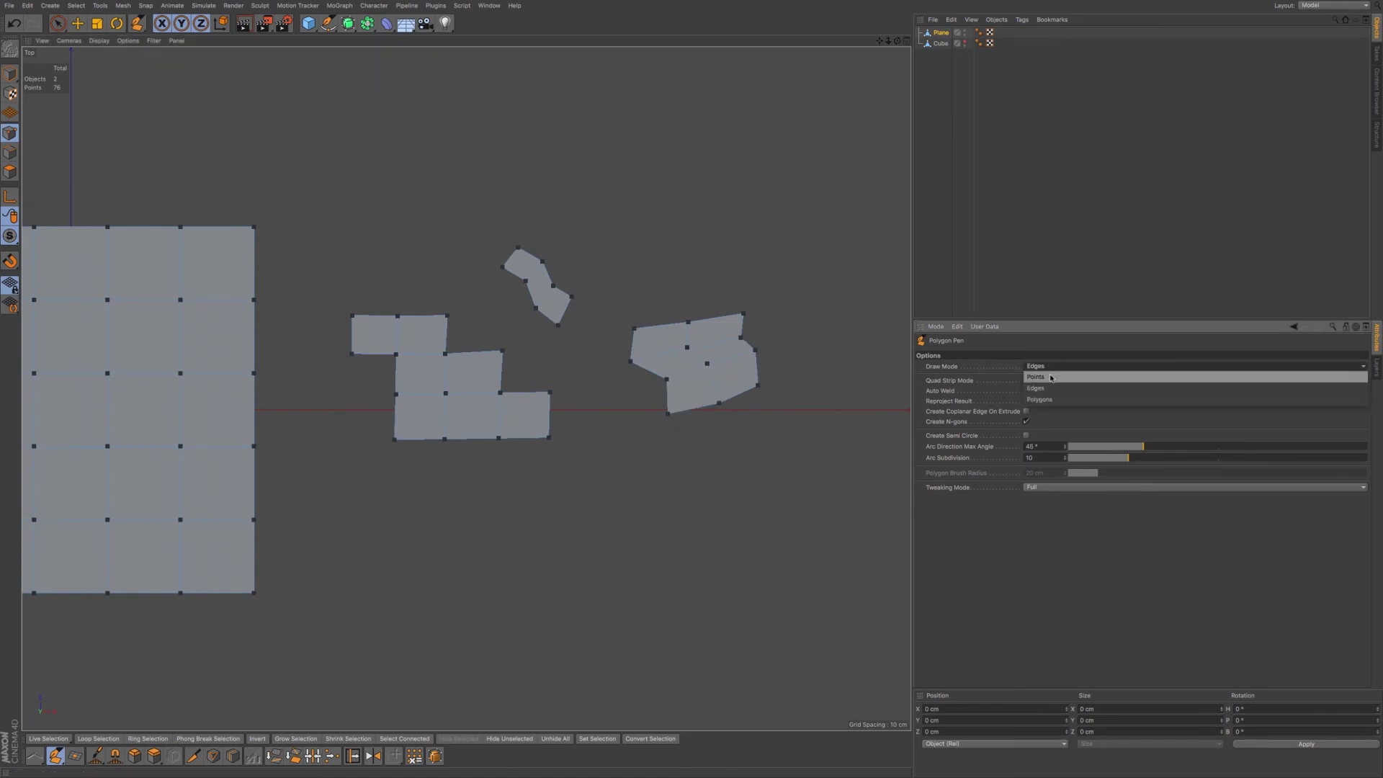
left_click(1048, 398)
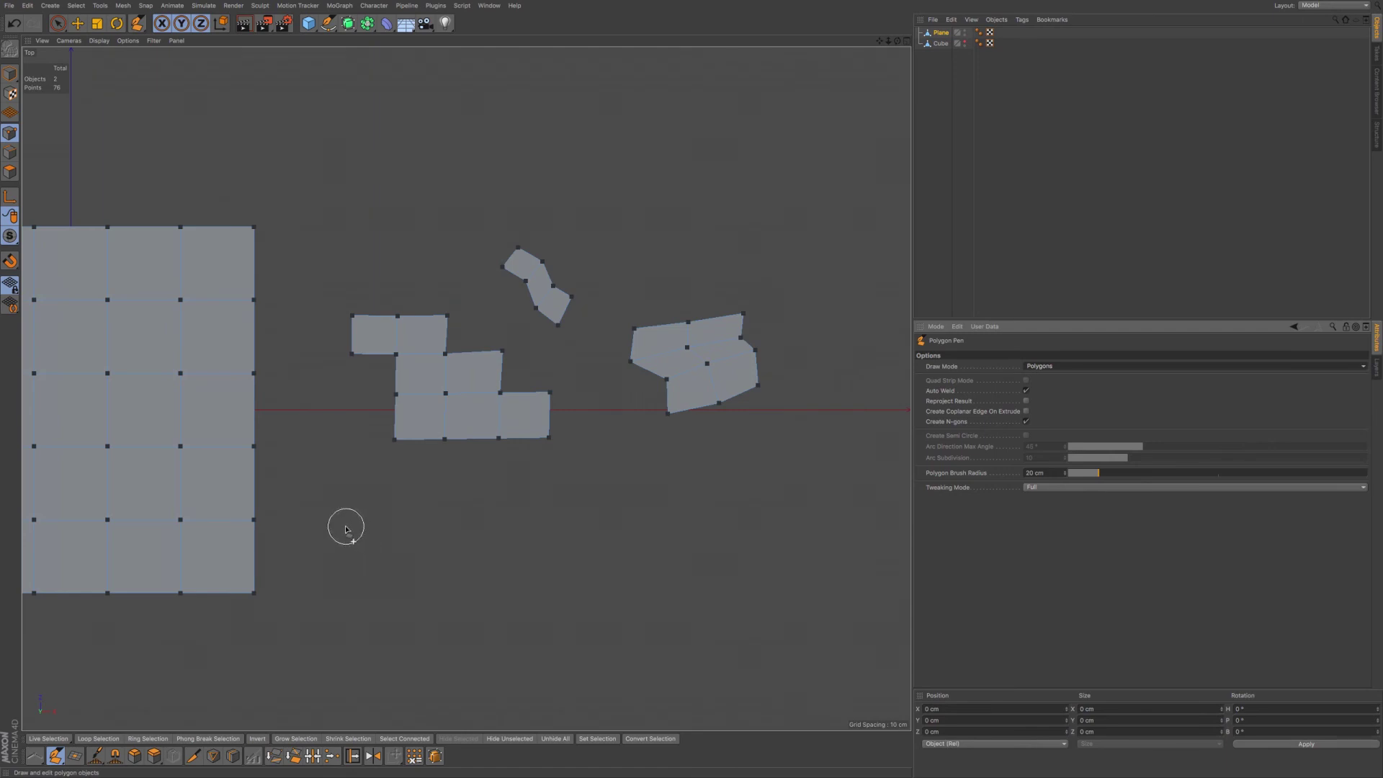
mouse_move(346, 530)
left_mouse_down()
mouse_move(430, 577)
mouse_move(506, 591)
mouse_move(608, 572)
mouse_move(683, 531)
mouse_move(713, 543)
mouse_move(735, 593)
mouse_move(710, 644)
mouse_move(632, 655)
left_mouse_up()
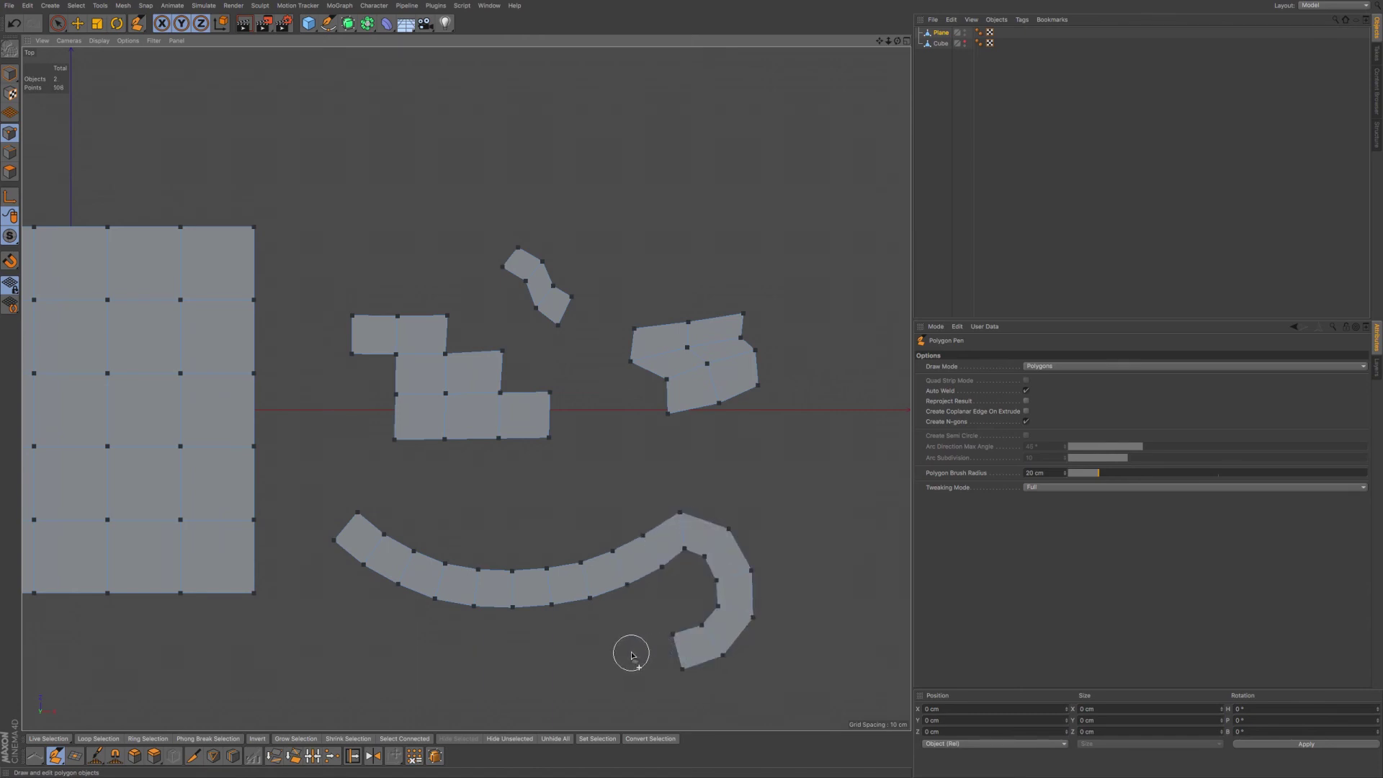
- Add three quads at the strip's hooked end and set Polygon Brush Radius to 57 cm
left_click_drag(703, 524, 727, 487, "ctrl")
left_click_drag(663, 524, 702, 476, "ctrl")
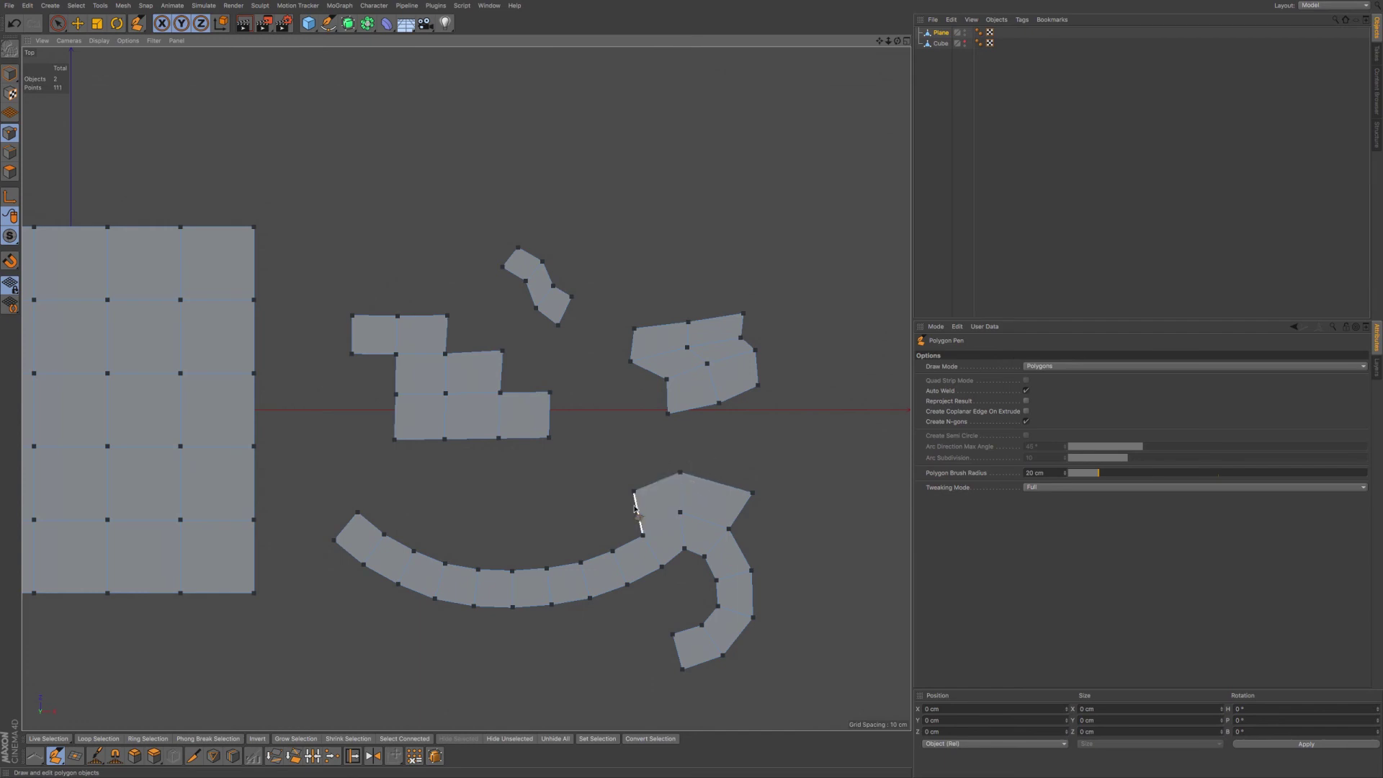
left_click_drag(638, 513, 358, 479, "ctrl")
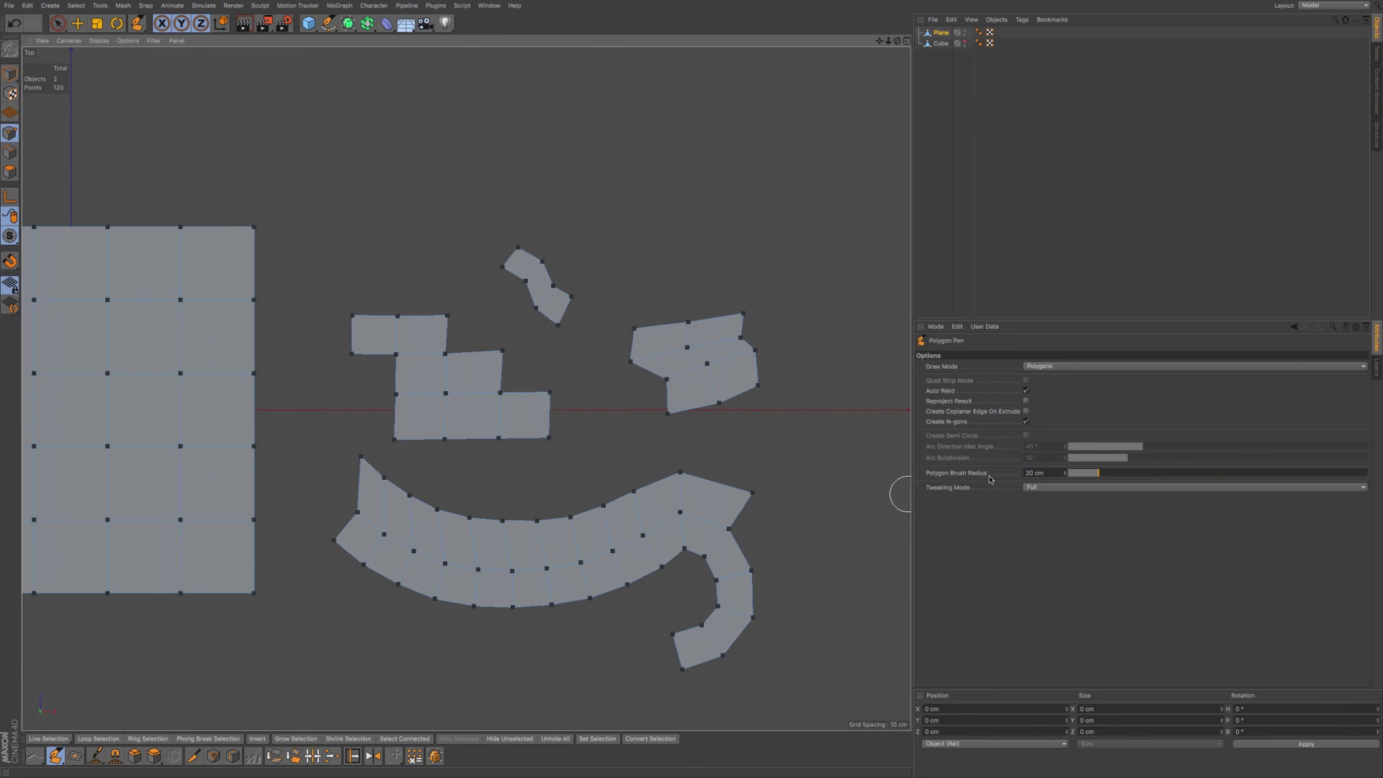
left_click_drag(1107, 476, 1155, 475)
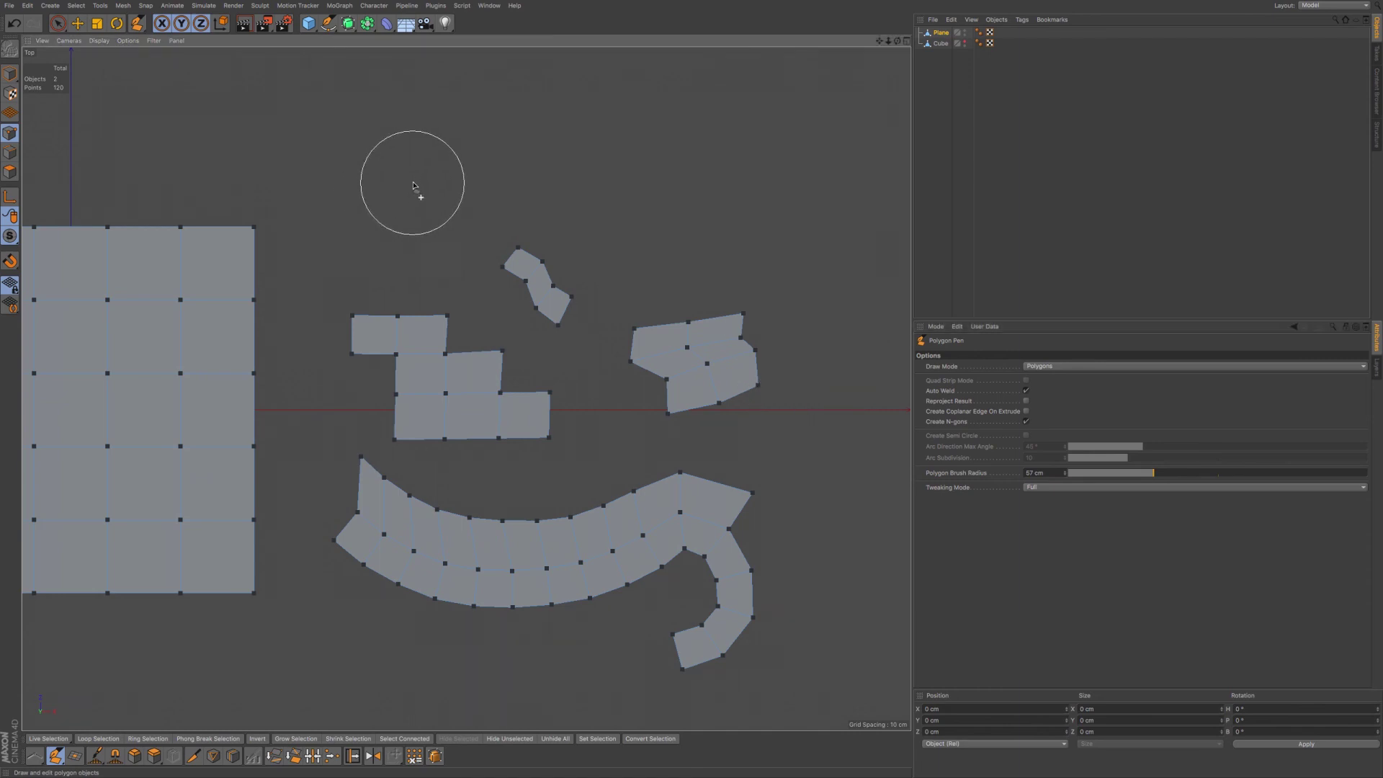
- Brush a wide arc of polygons over the top and right of the shapes, then zoom out
mouse_move(414, 186)
left_mouse_down()
mouse_move(582, 166)
mouse_move(766, 192)
mouse_move(801, 220)
mouse_move(837, 296)
mouse_move(834, 506)
left_mouse_up()
scroll(833, 506, "up", 2)
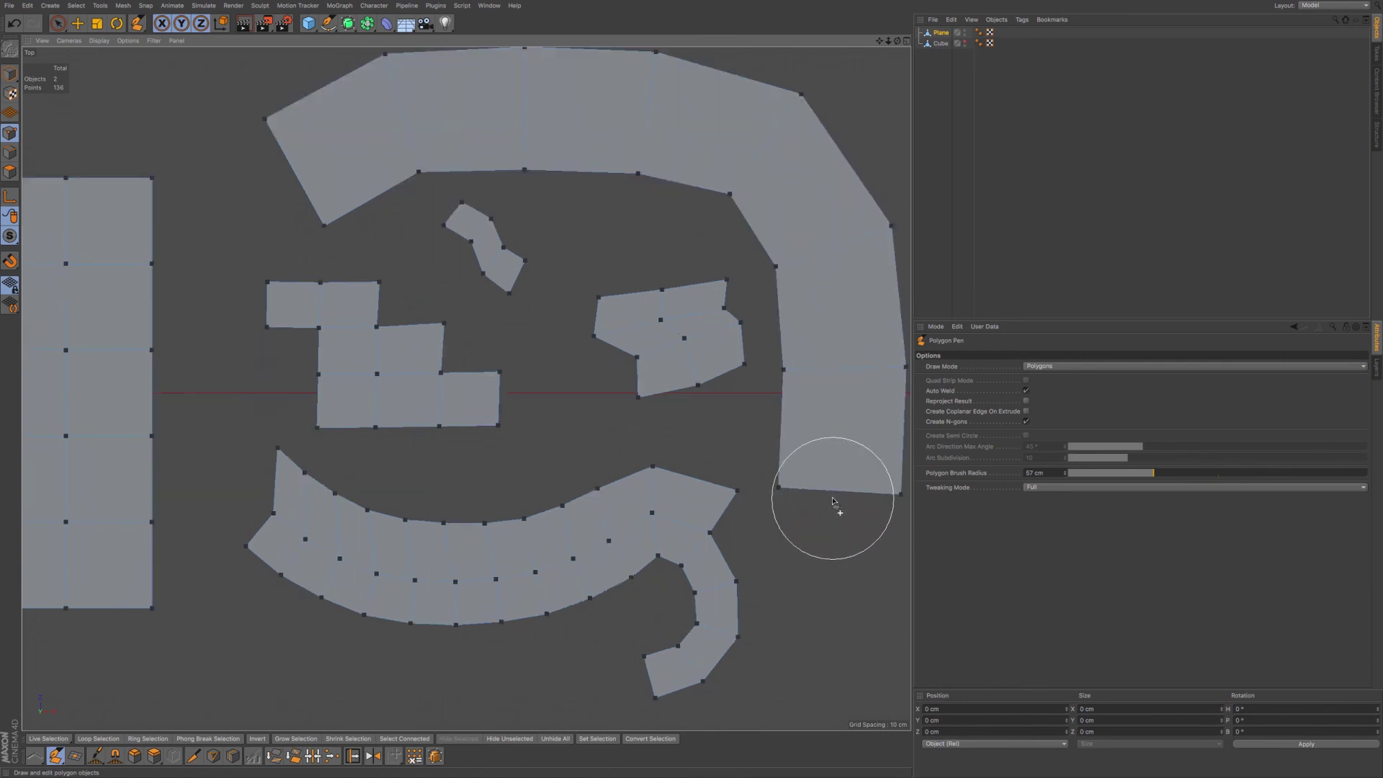
scroll(760, 506, "down", 3)
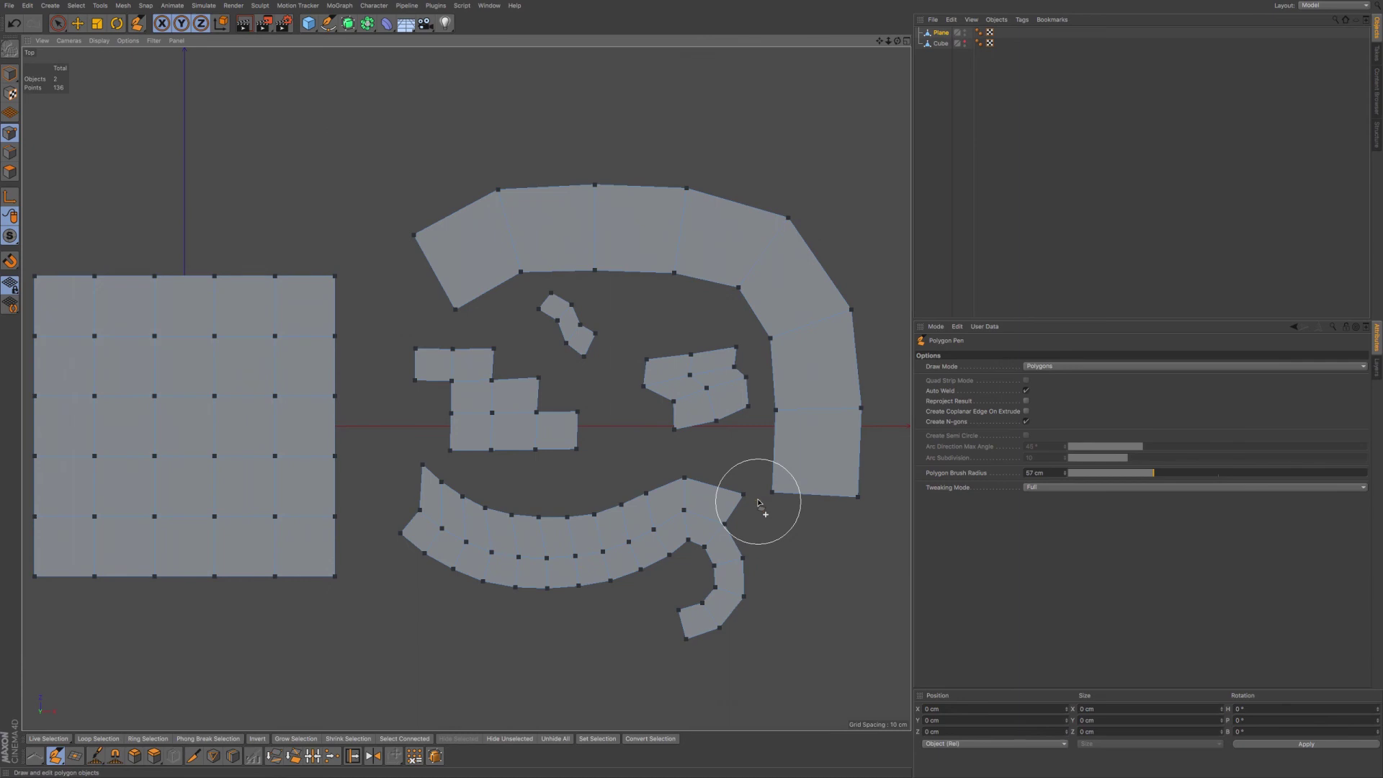
scroll(756, 502, "down", 1)
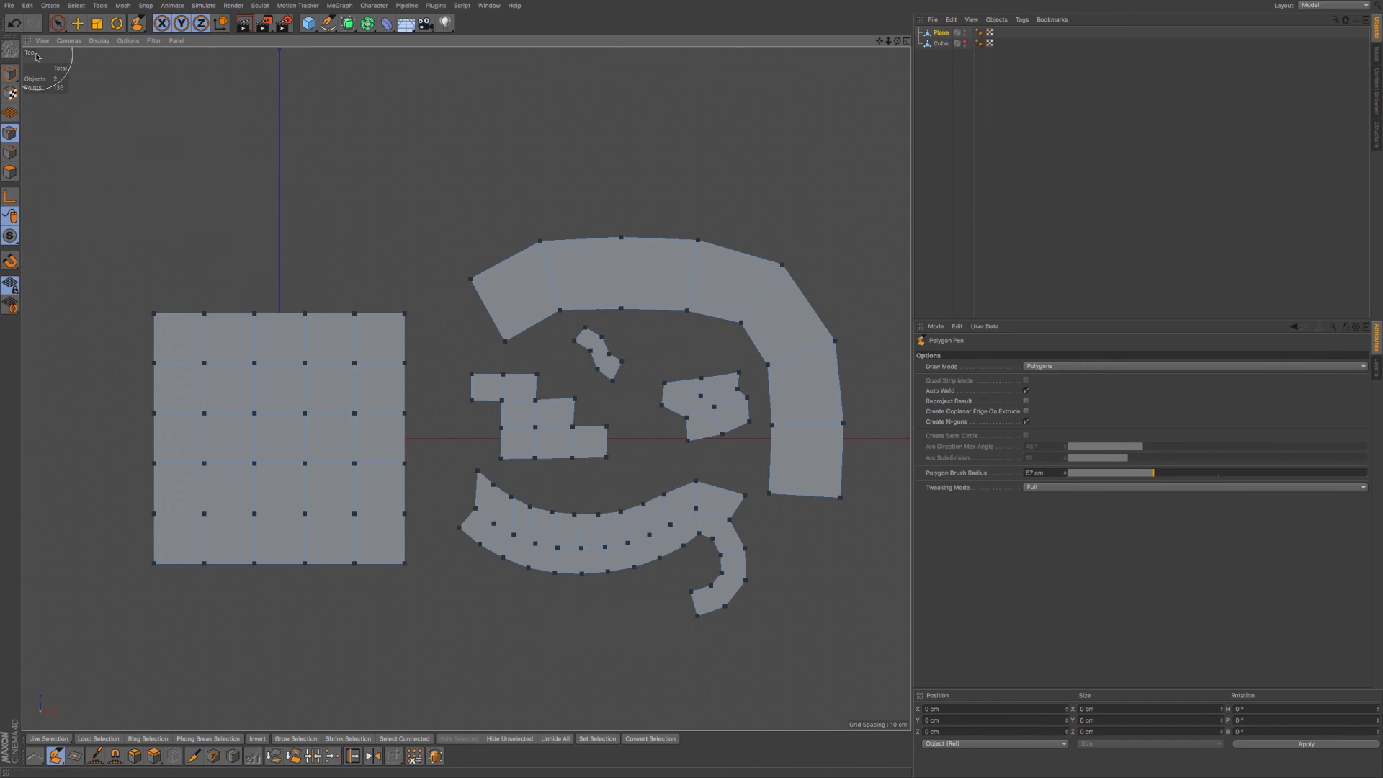
- Switch to Perspective view and extrude four quads down from the wide strip's end edges
key("F1")
scroll(643, 378, "down", 8)
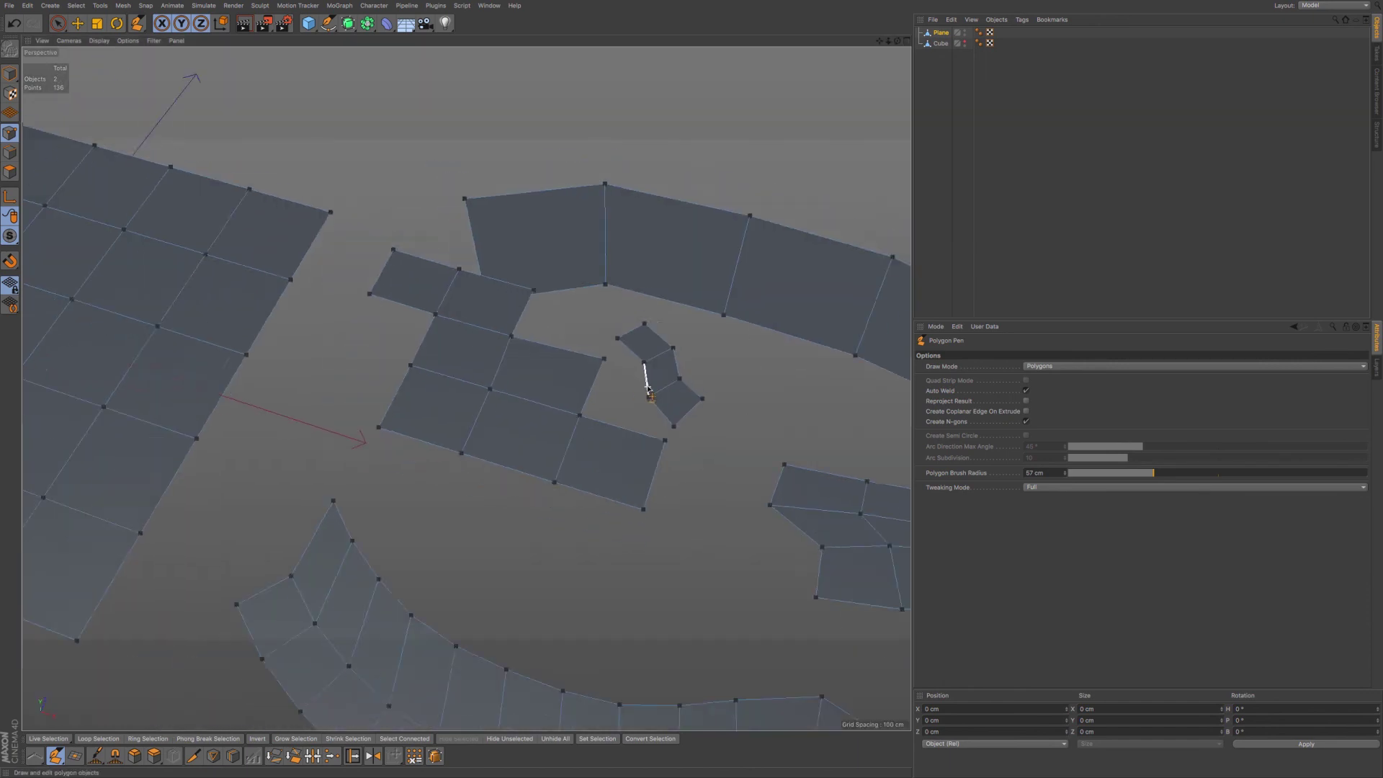
mouse_move(645, 422)
left_mouse_down("alt")
mouse_move(566, 365)
mouse_move(634, 410)
mouse_move(652, 467)
mouse_move(658, 392)
mouse_move(603, 411)
mouse_move(634, 433)
left_mouse_up("alt")
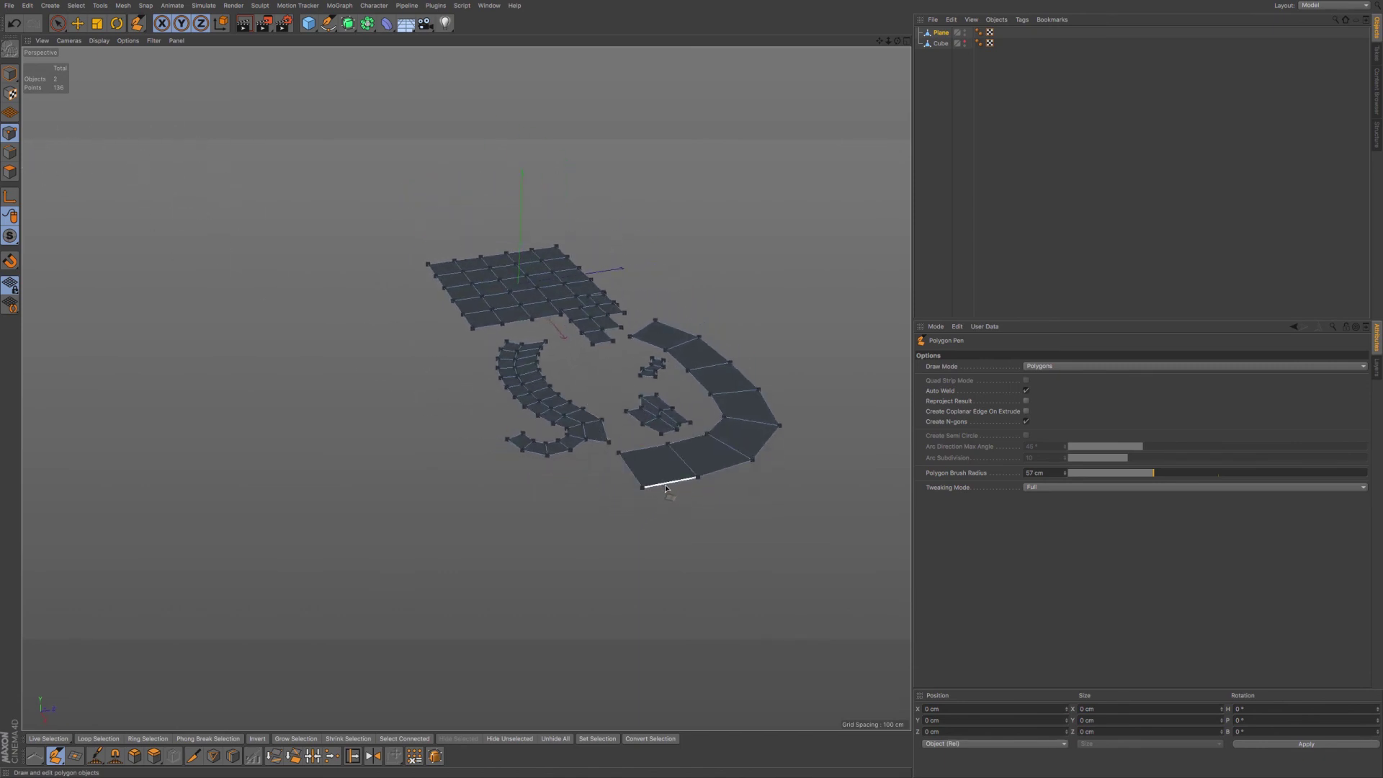
left_click_drag(665, 487, 664, 526, "ctrl")
left_click_drag(725, 469, 723, 509, "ctrl")
left_click_drag(765, 444, 765, 478, "ctrl")
left_click_drag(630, 470, 637, 527, "ctrl")
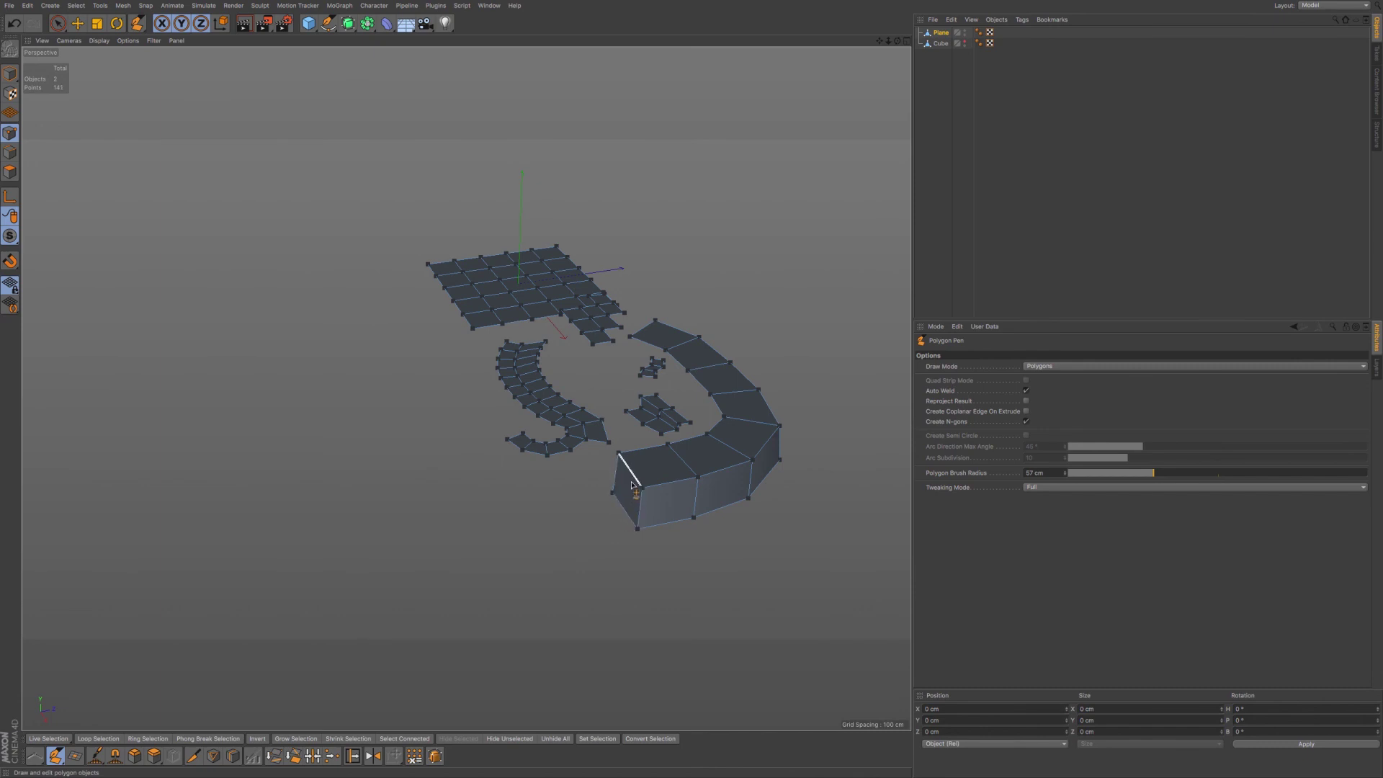
- Extrude the strip's end quad upward into a box
mouse_move(624, 472)
left_mouse_down("alt")
mouse_move(707, 475)
mouse_move(738, 454)
mouse_move(753, 475)
mouse_move(629, 470)
left_mouse_up("alt")
middle_click_drag(648, 443, 554, 482, "alt")
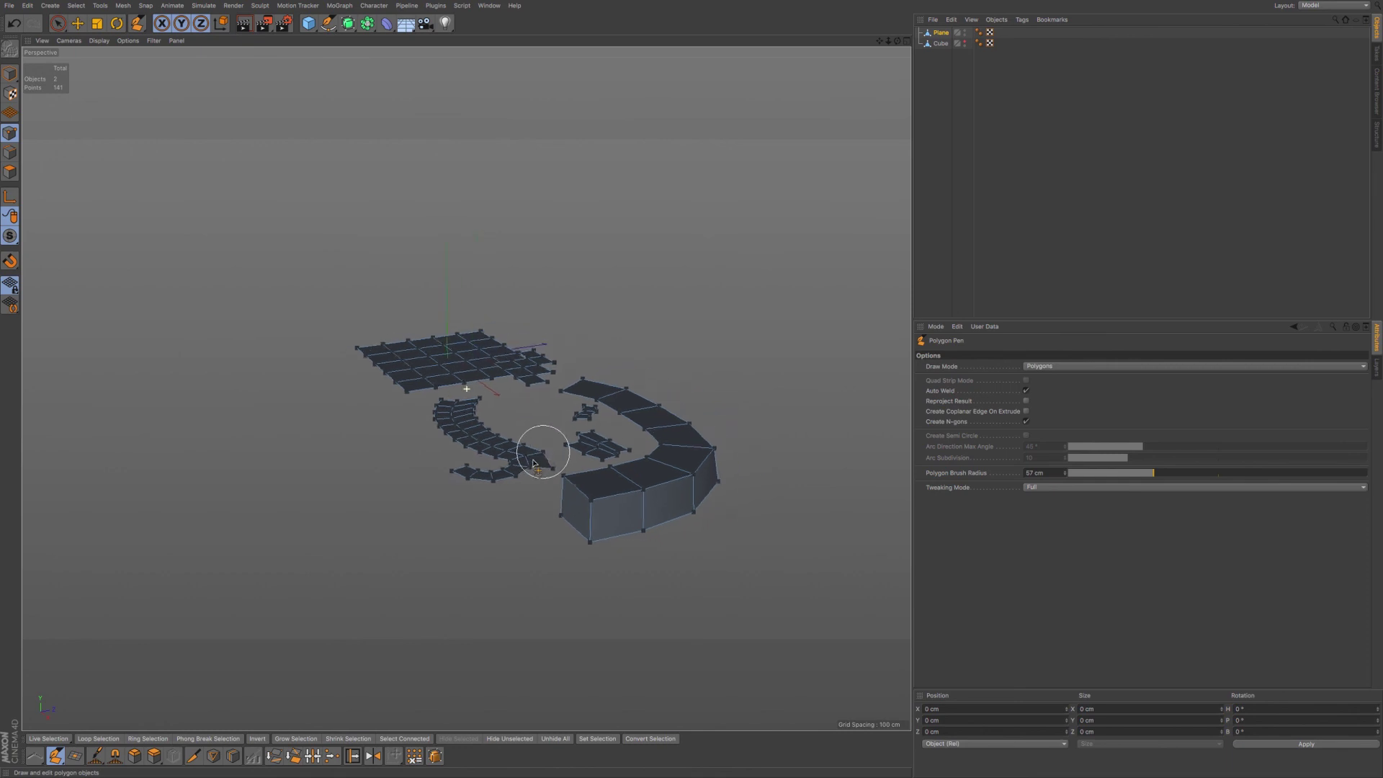
left_click_drag(554, 483, 616, 488, "alt")
left_click_drag(544, 542, 592, 509, "ctrl")
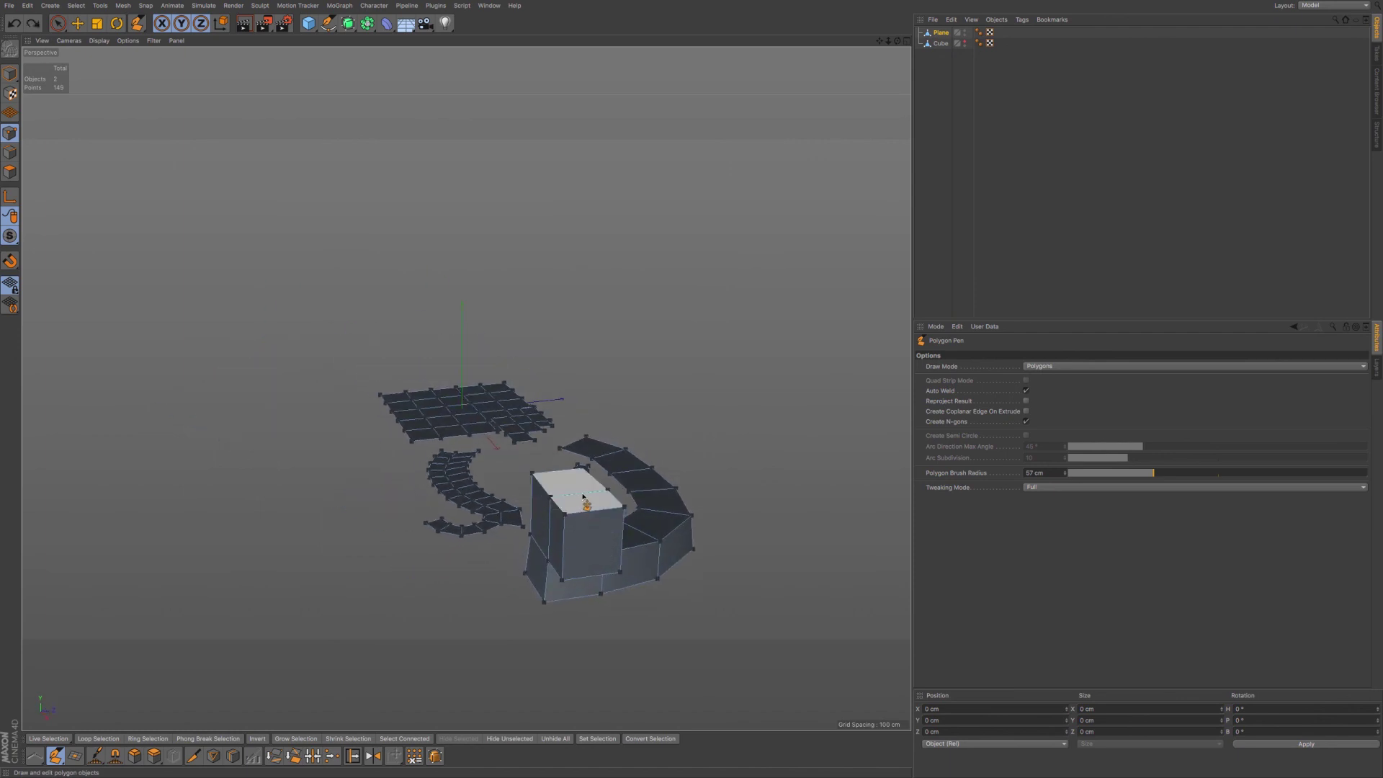
left_click_drag(594, 496, 117, 234, "alt")
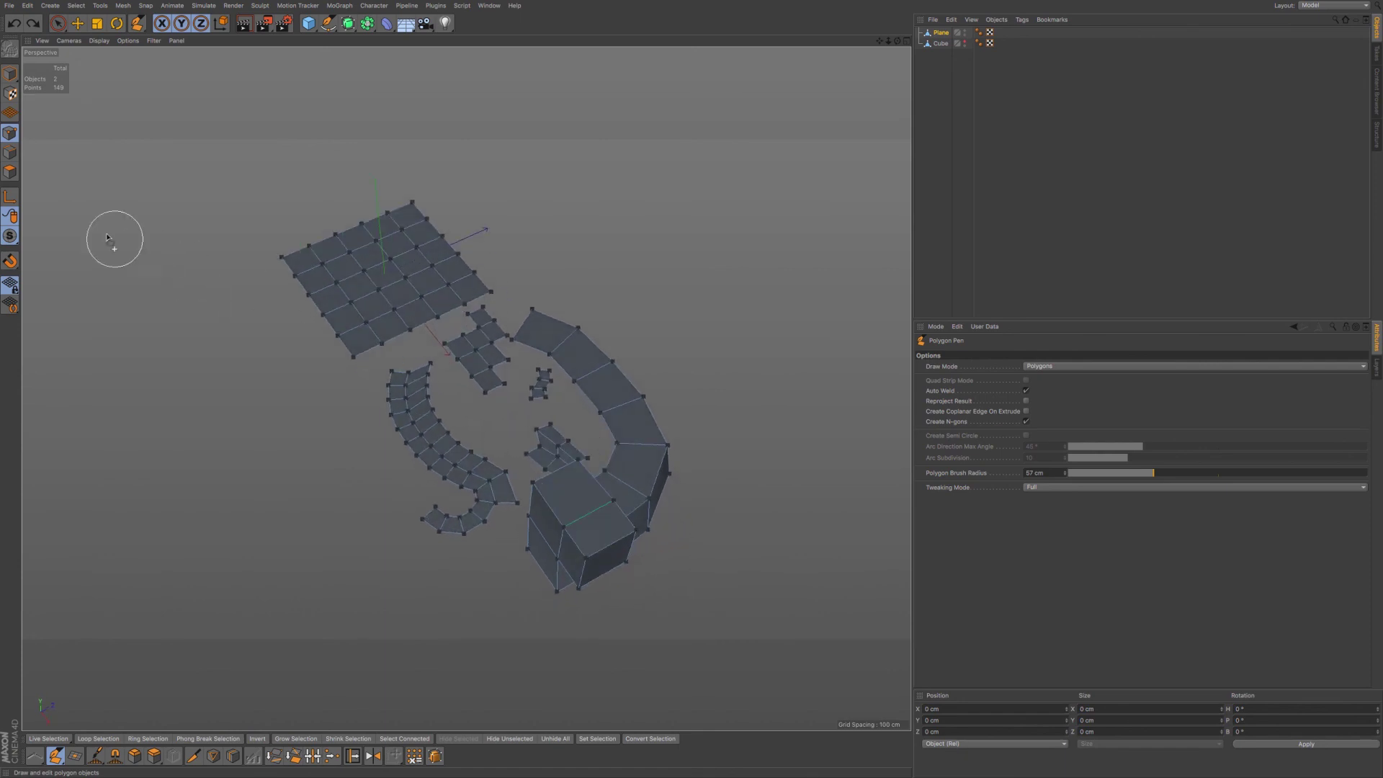
- Set the Polygon Pen Draw Mode to Points and orbit around the extruded box
left_click(1034, 368)
left_click(1047, 376)
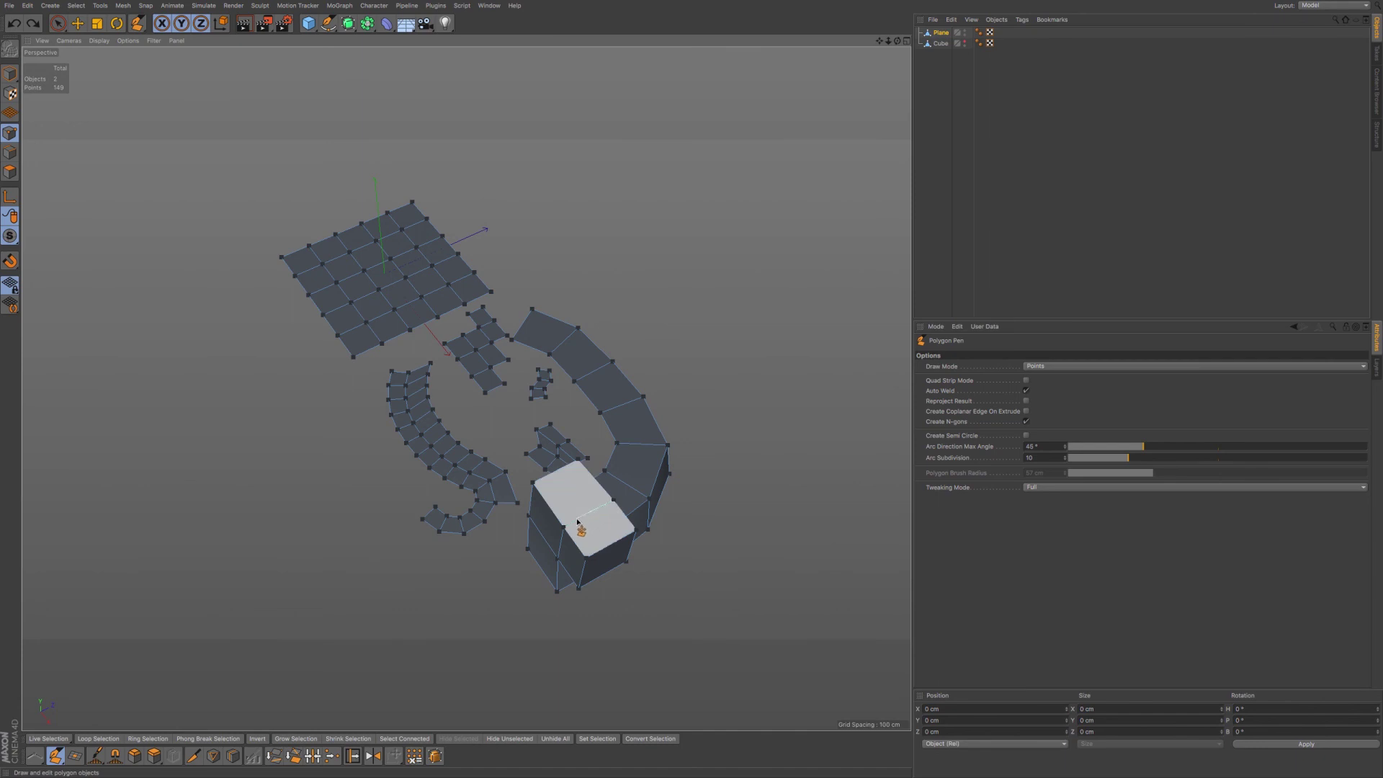
left_click_drag(608, 552, 625, 524, "alt")
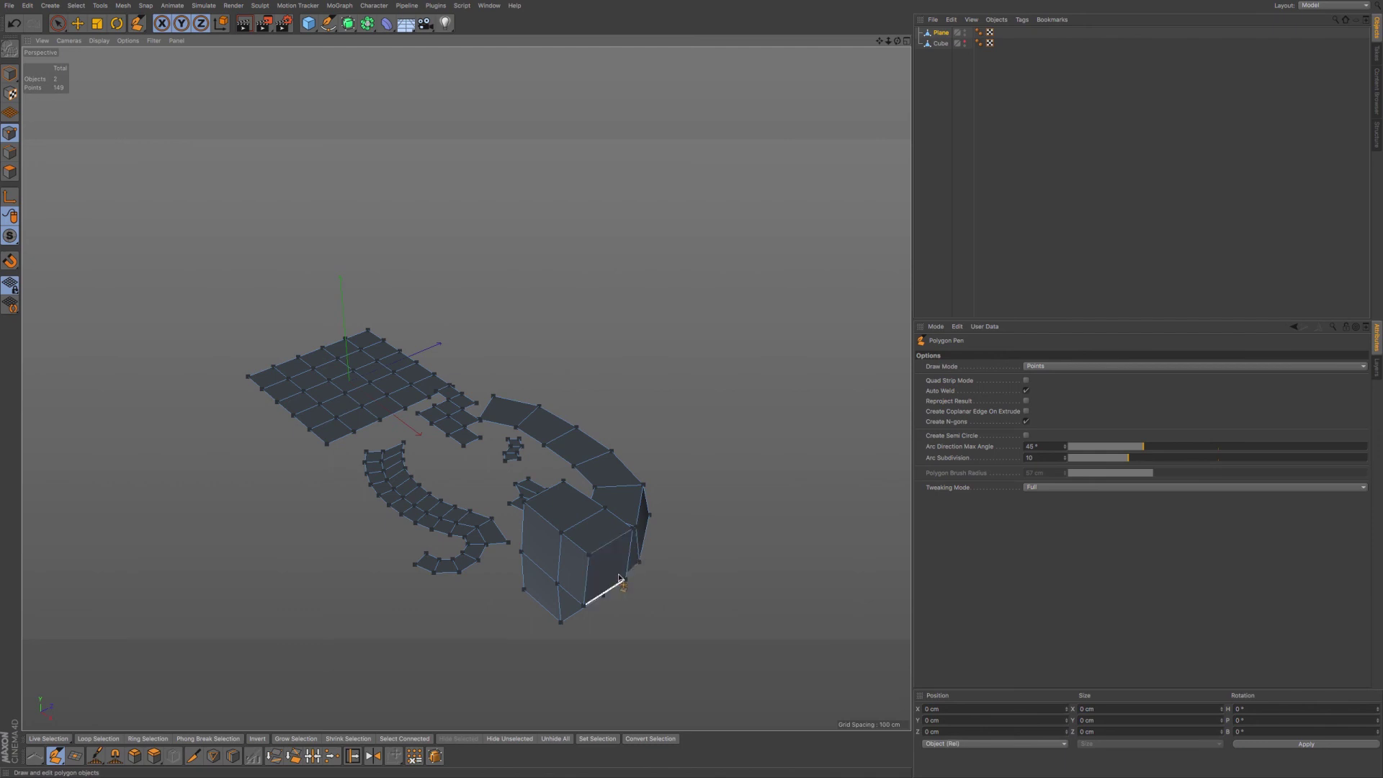
left_click_drag(623, 575, 587, 540, "alt")
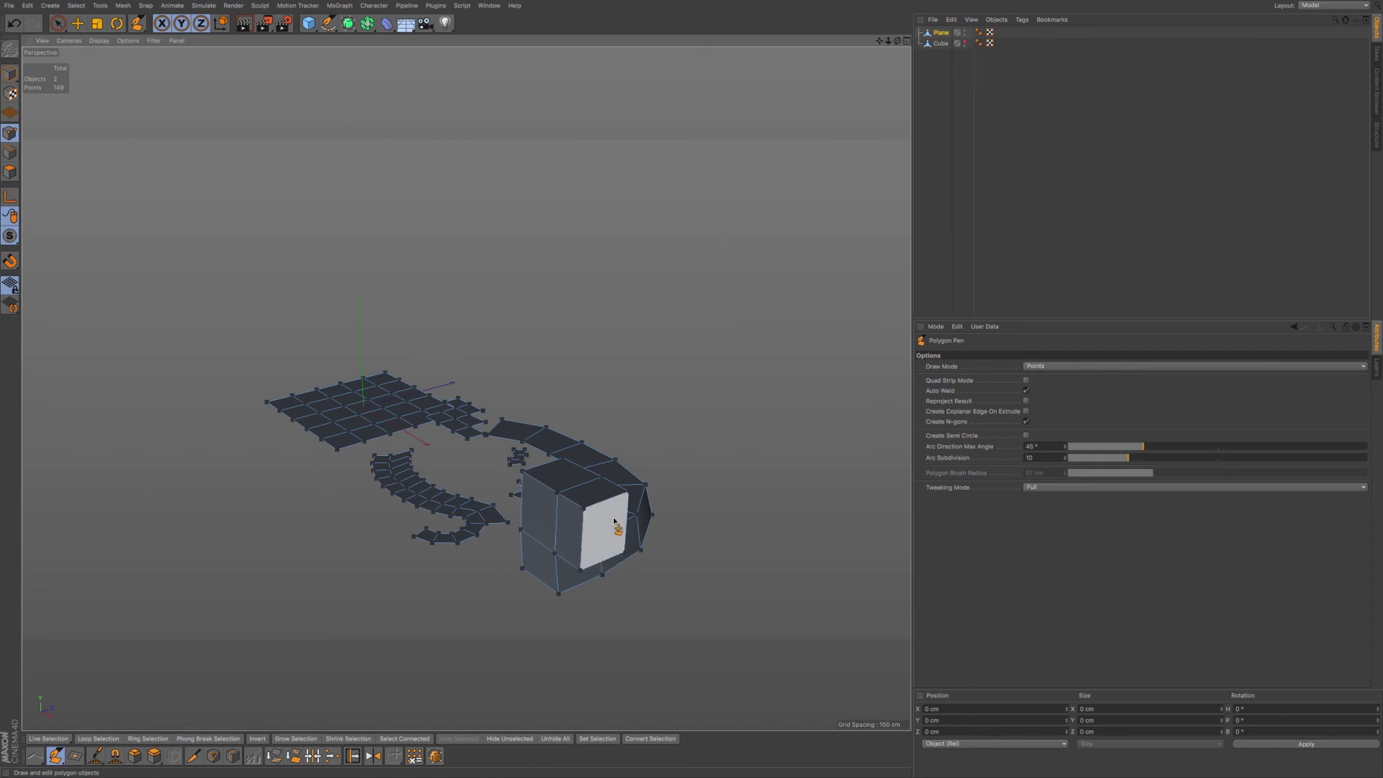
scroll(595, 506, "up", 4)
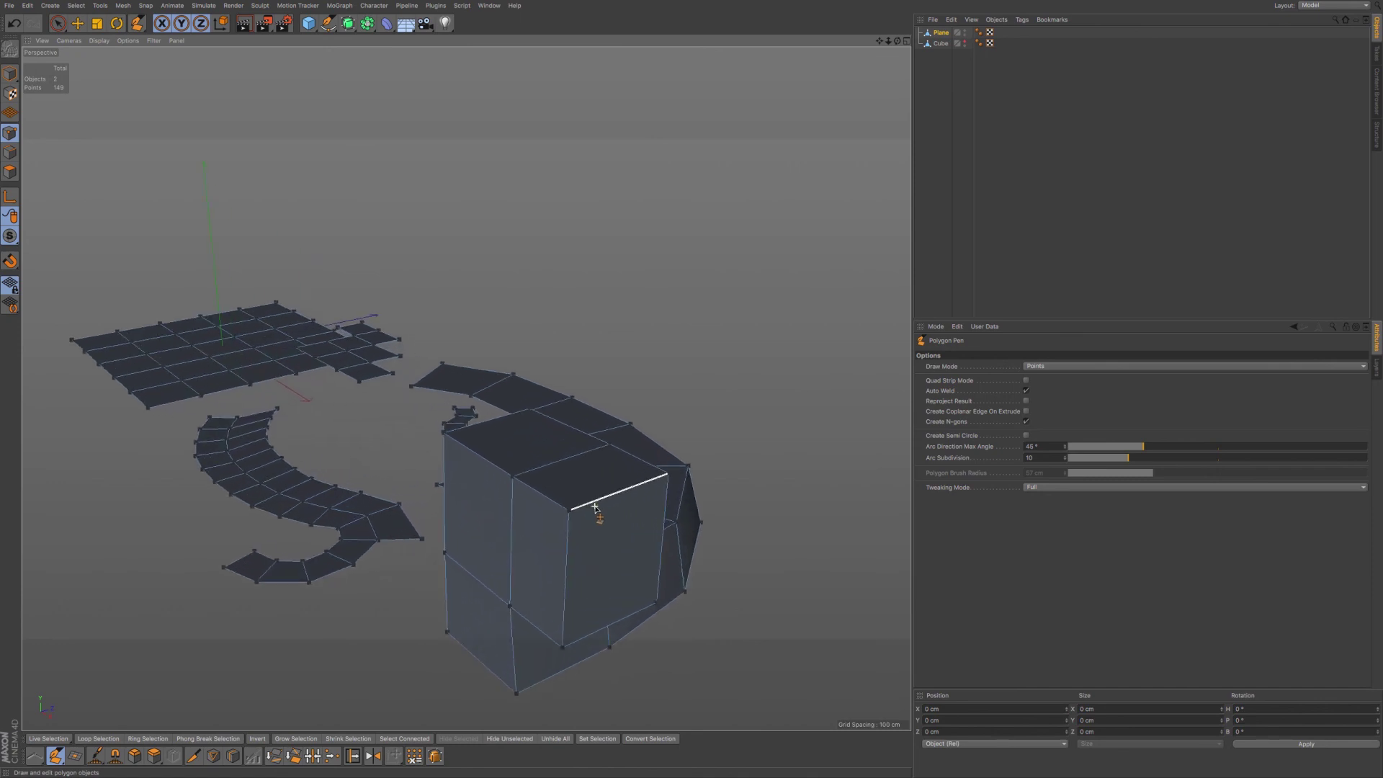
left_click_drag(595, 510, 582, 505, "alt")
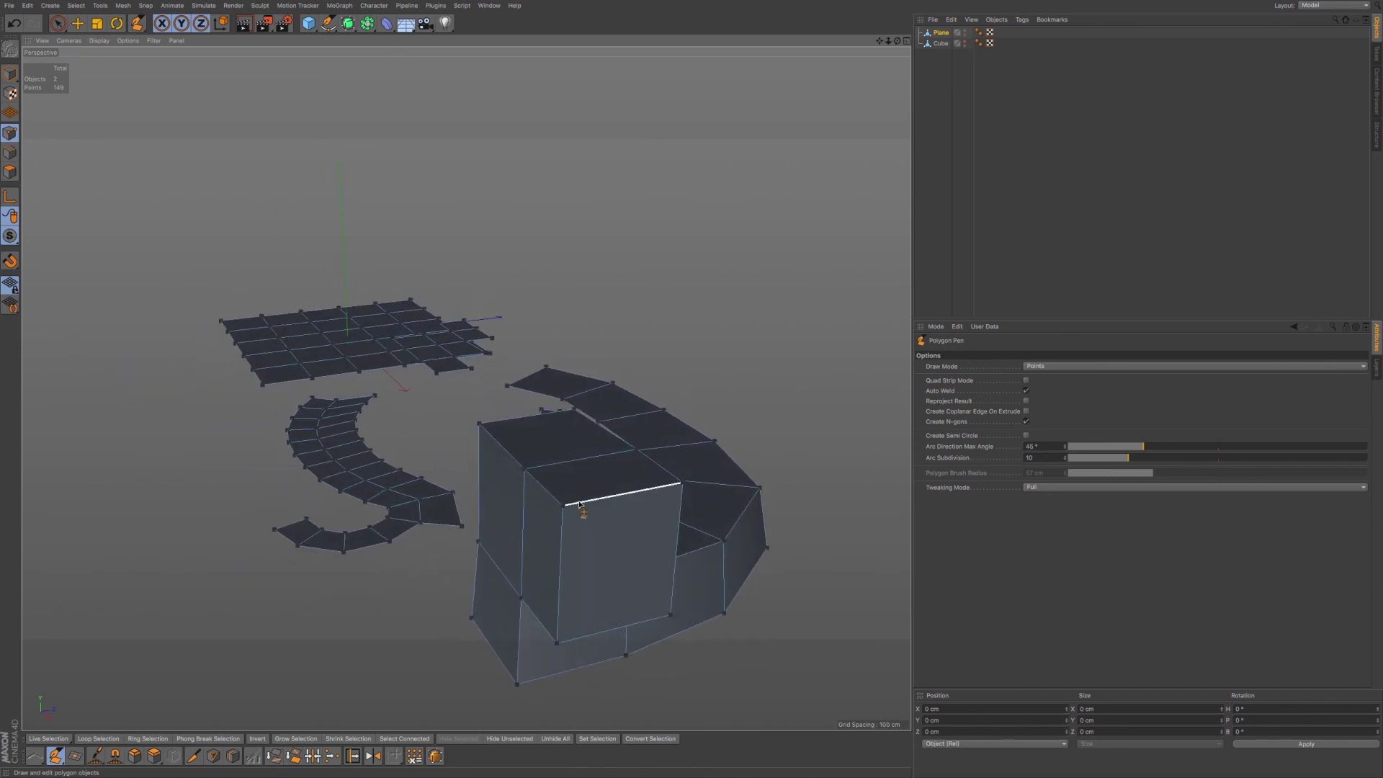